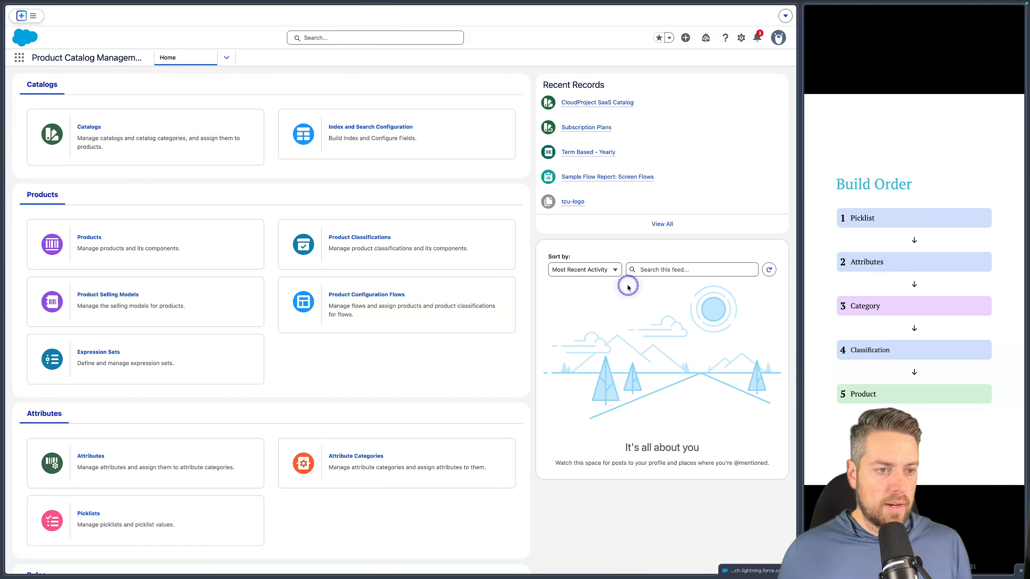
Step: Go to the Picklists area under Attributes and start a new attribute picklist
key("ctrl+plus")
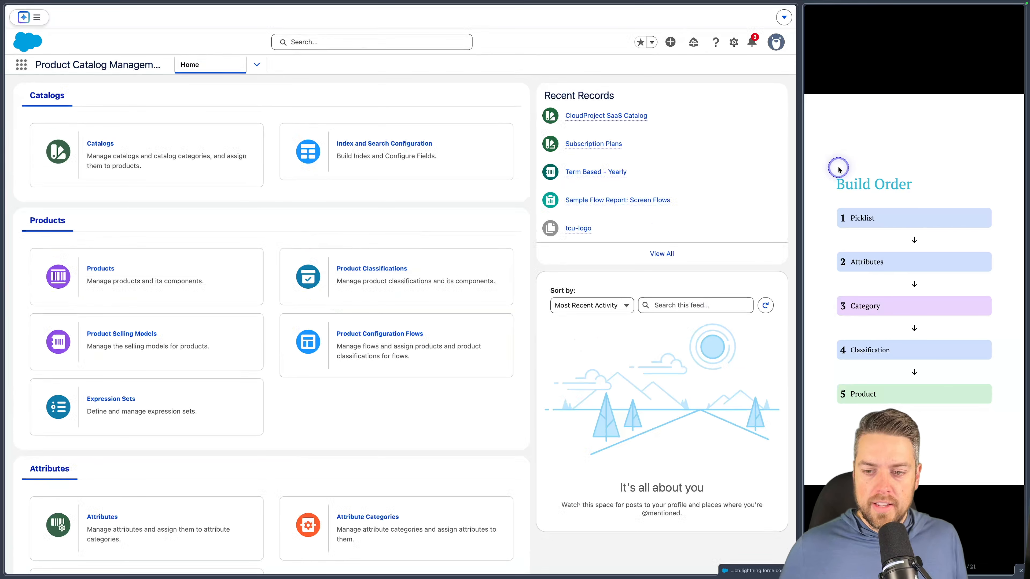
left_click(838, 169)
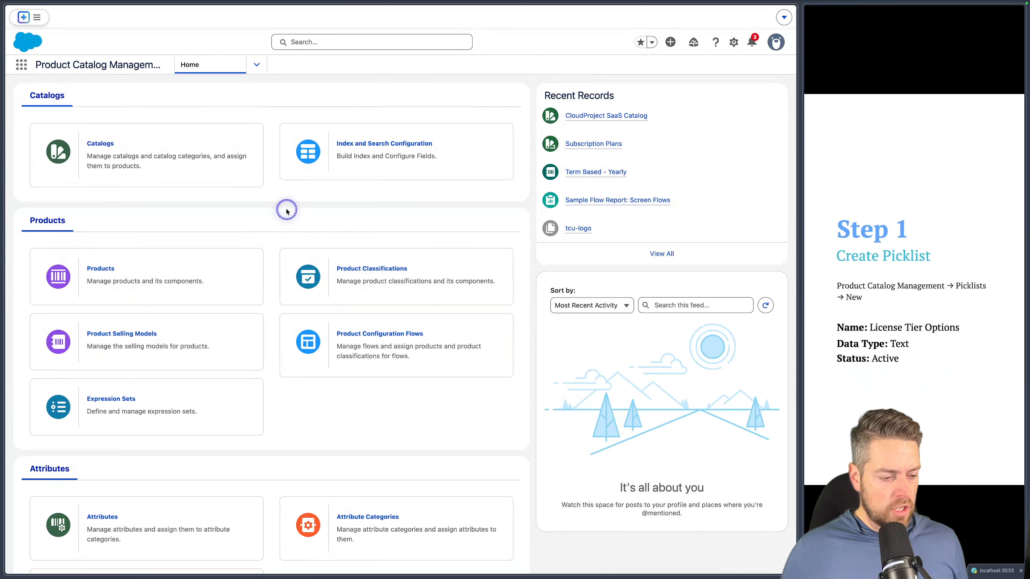
scroll(286, 211, "down", 5)
scroll(288, 209, "down", 4)
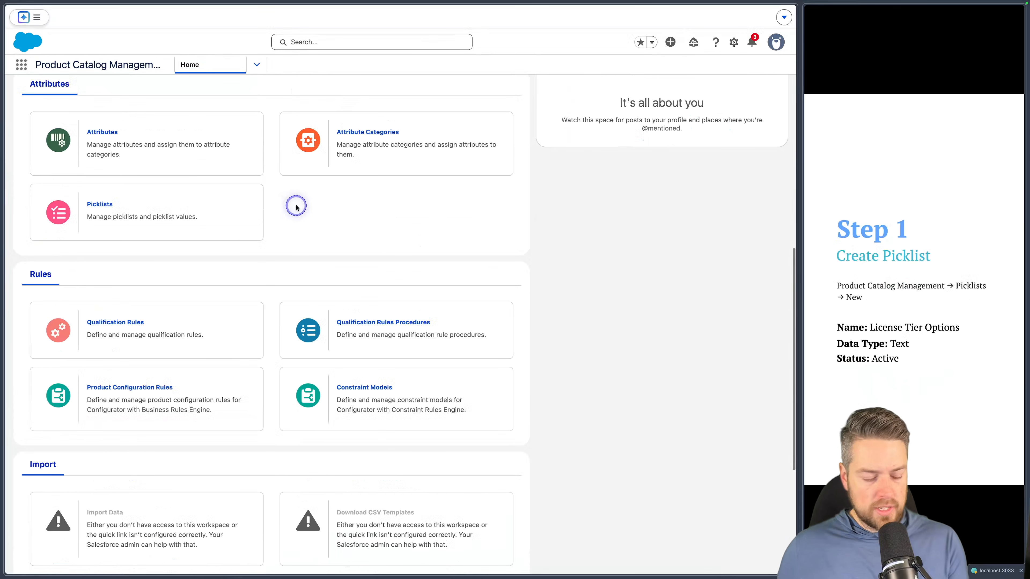
left_click_drag(11, 186, 274, 244)
left_click(100, 207)
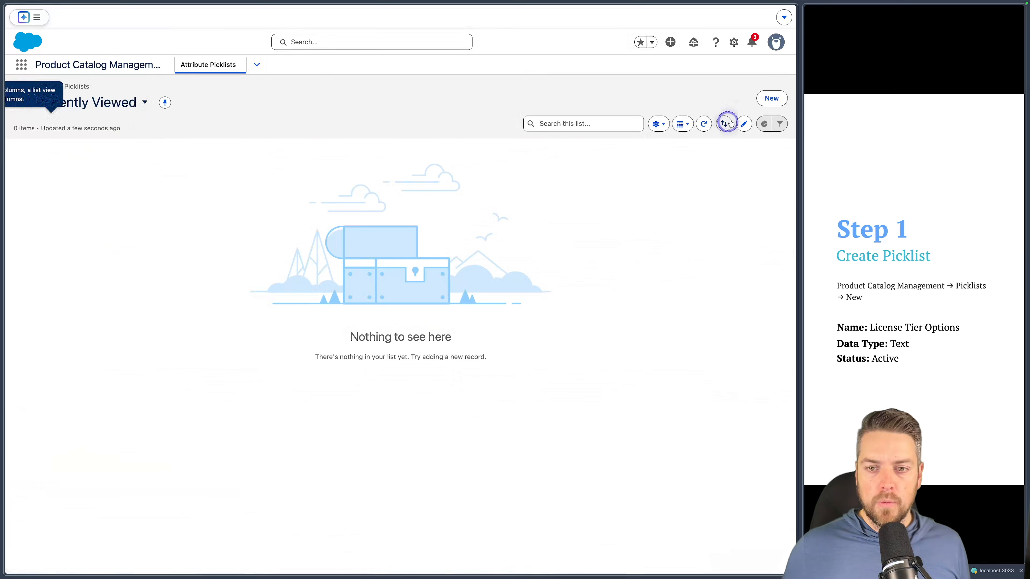
left_click(759, 100)
Step: Name the attribute picklist License Tier Options, set its data type to Text, and save it
left_click(281, 178)
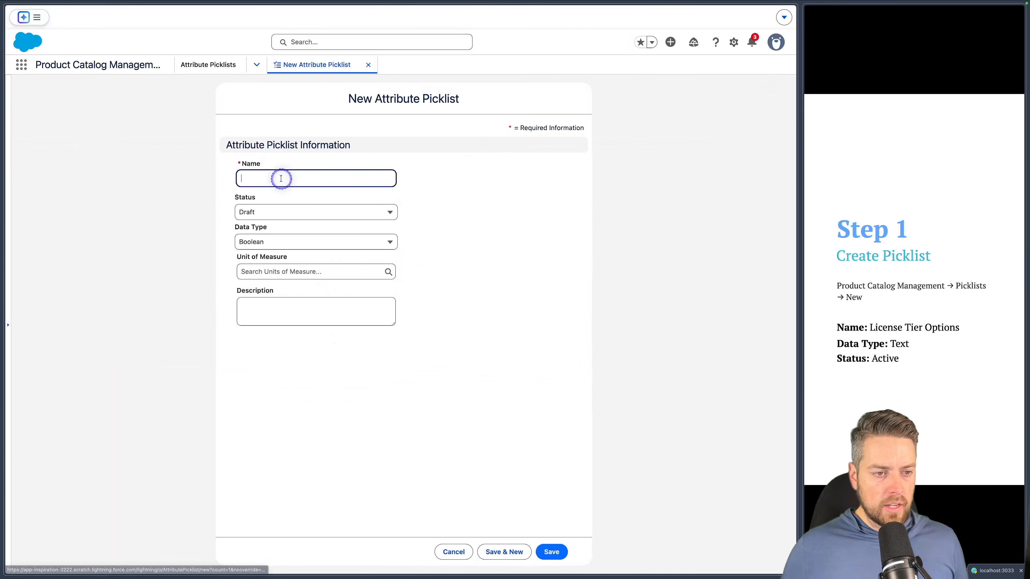
type("Licens")
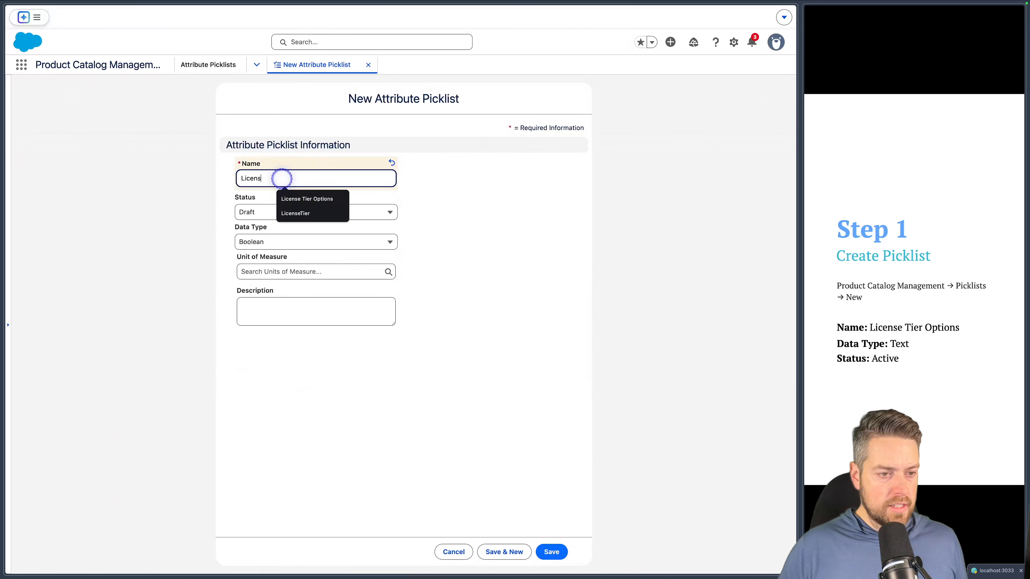
type("e")
left_click(312, 200)
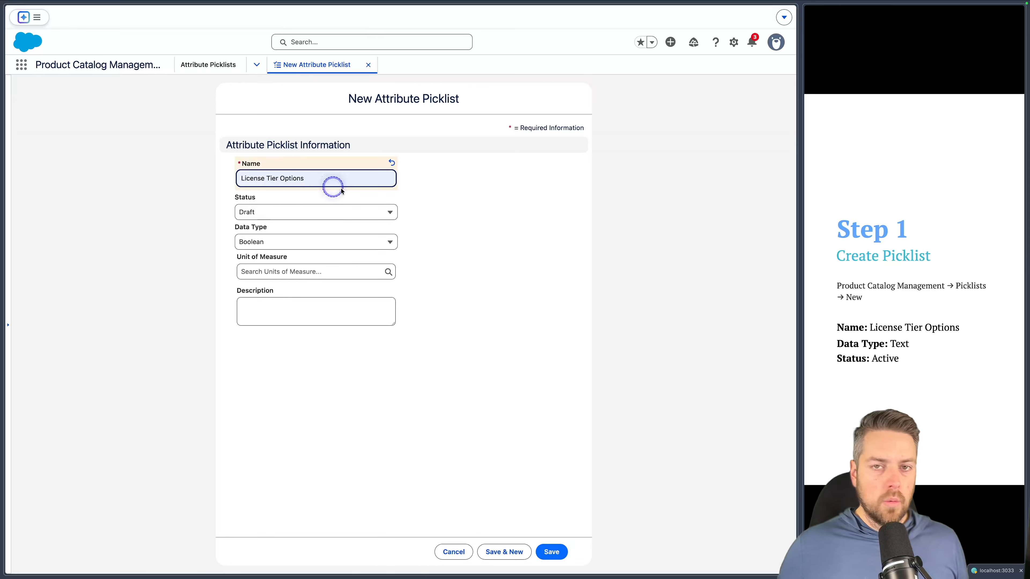
left_click(312, 239)
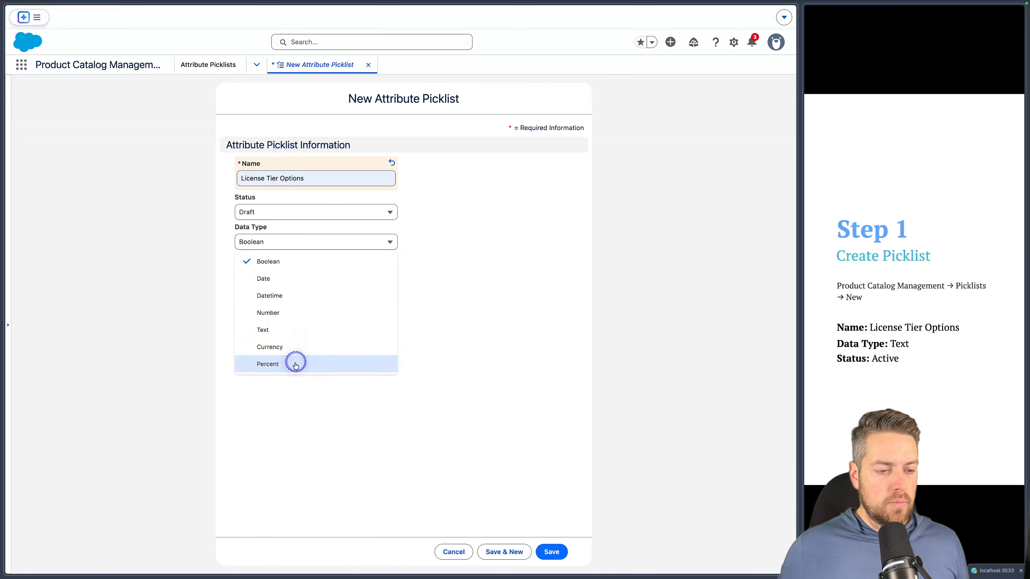
left_click(290, 330)
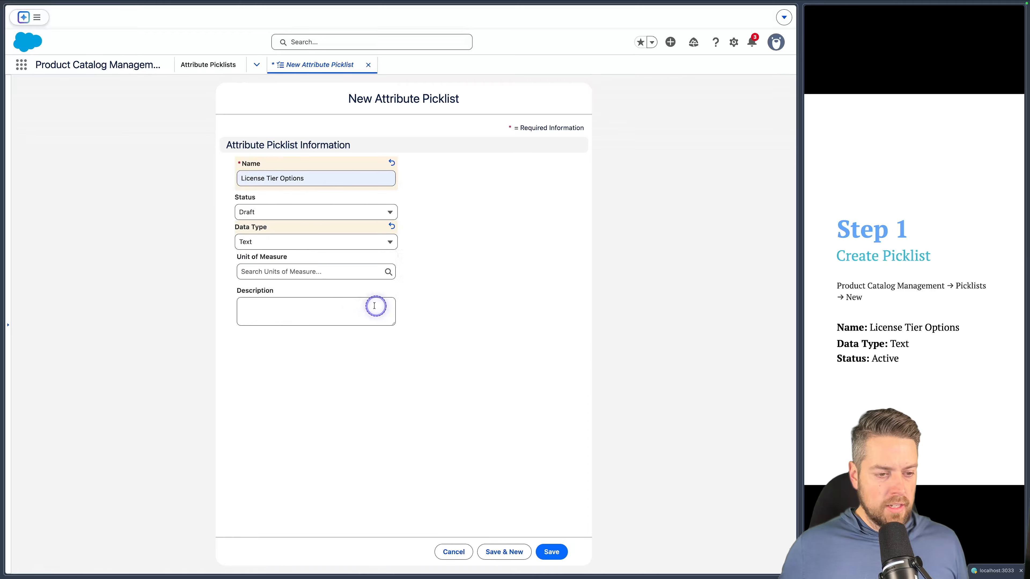
left_click(266, 325)
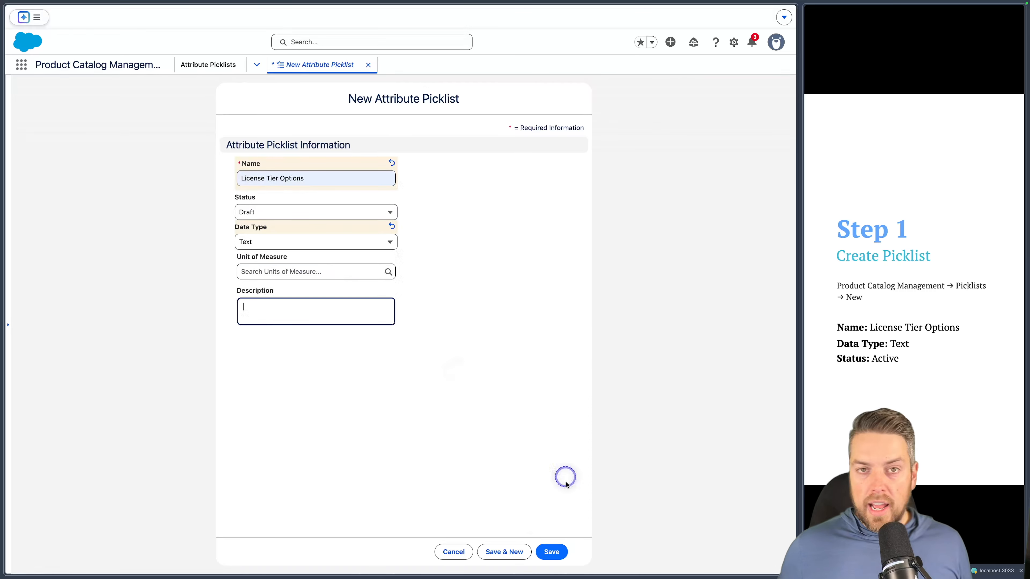
left_click(552, 552)
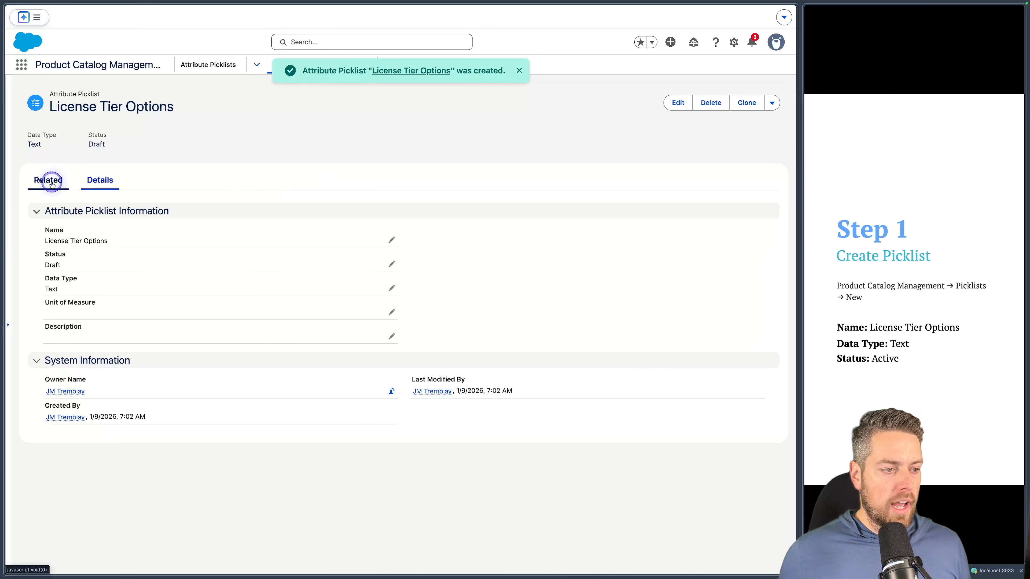
Step: Start a new value for the License Tier Options picklist and enter Basic as its name, abbreviation and code
left_click(755, 213)
left_click(879, 258)
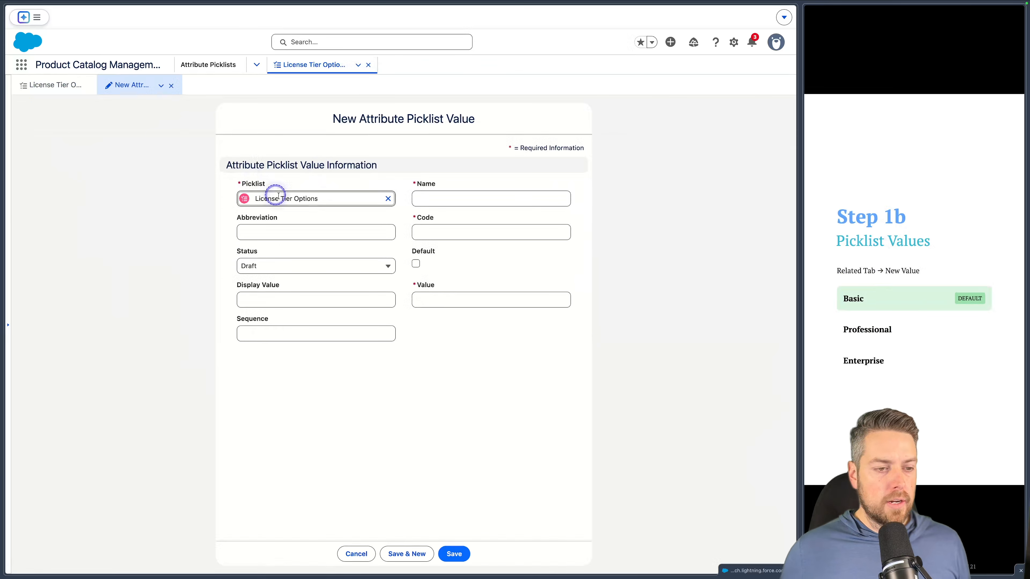
left_click(446, 200)
type("Ba")
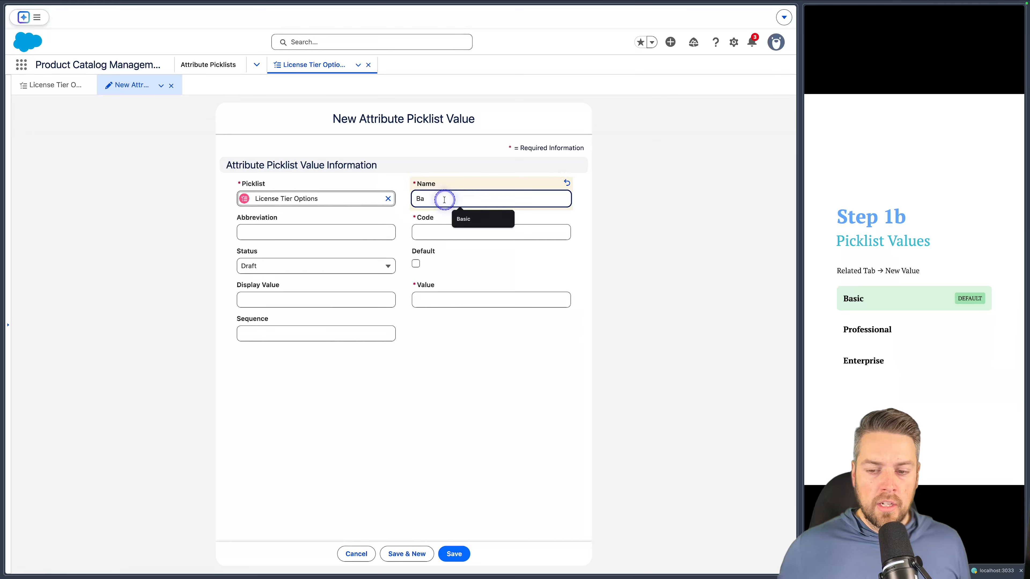
key("Down")
key("Return")
left_click(296, 230)
key("Down")
key("Return")
left_click(435, 230)
key("Down")
key("Return")
Step: Enter Basic as the display value and value of the new picklist value
left_click(338, 300)
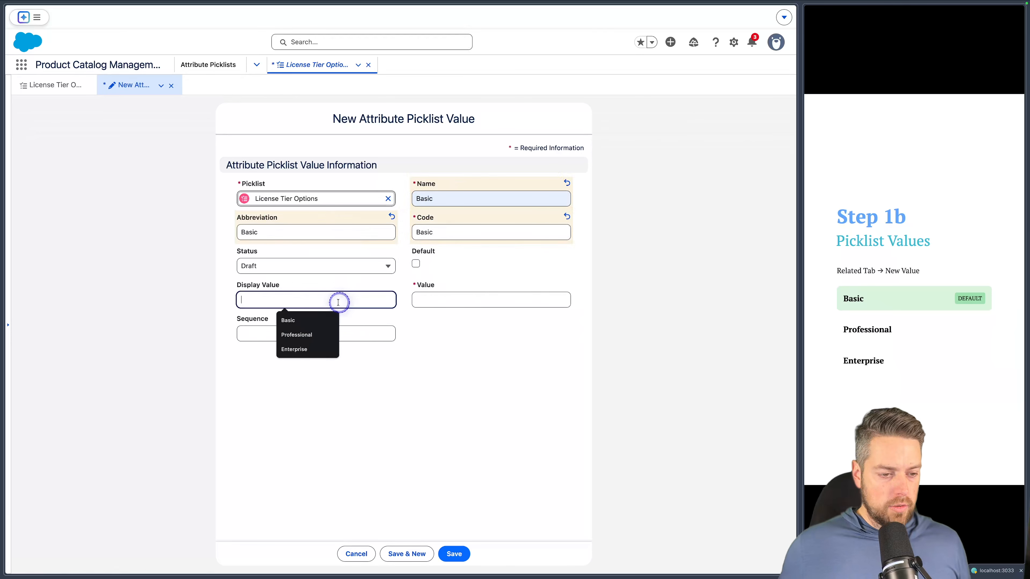
key("Down")
key("Return")
left_click(471, 303)
key("Down")
key("Return")
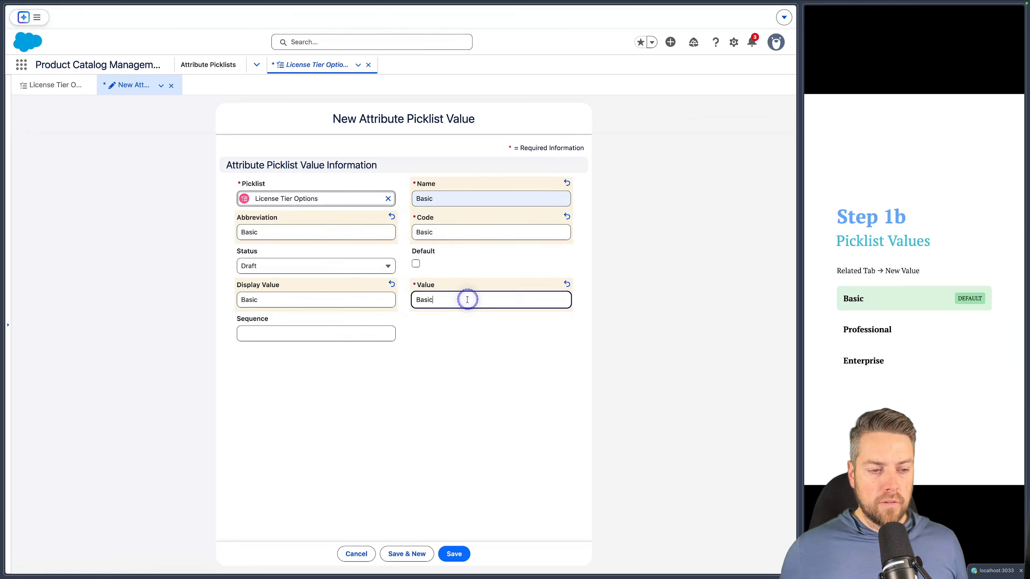
Step: Make the Basic value the default with status Active and sequence 10, and save it
left_click(410, 260)
left_click(274, 265)
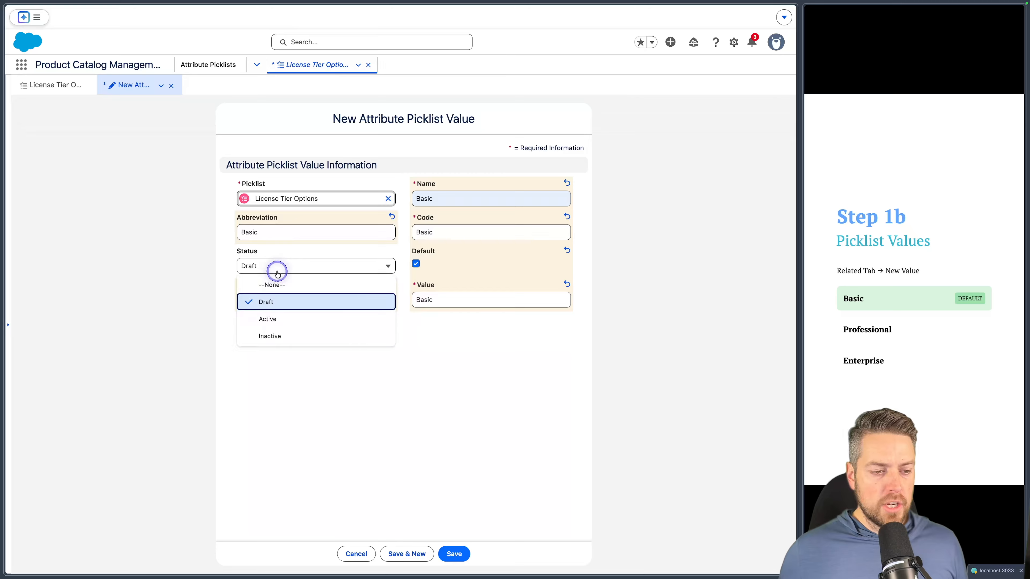
left_click(289, 321)
left_click(276, 337)
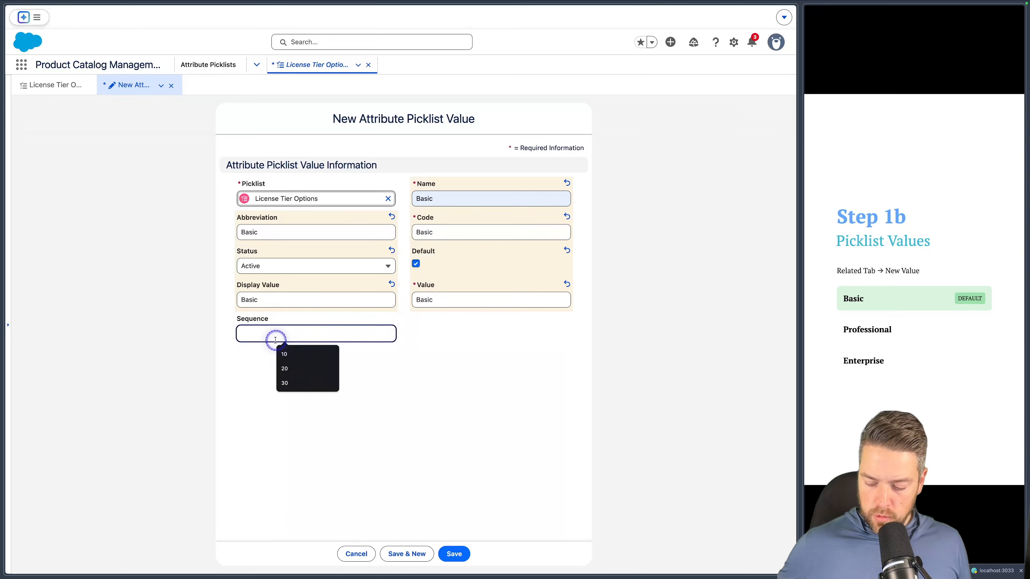
type("10")
left_click(491, 337)
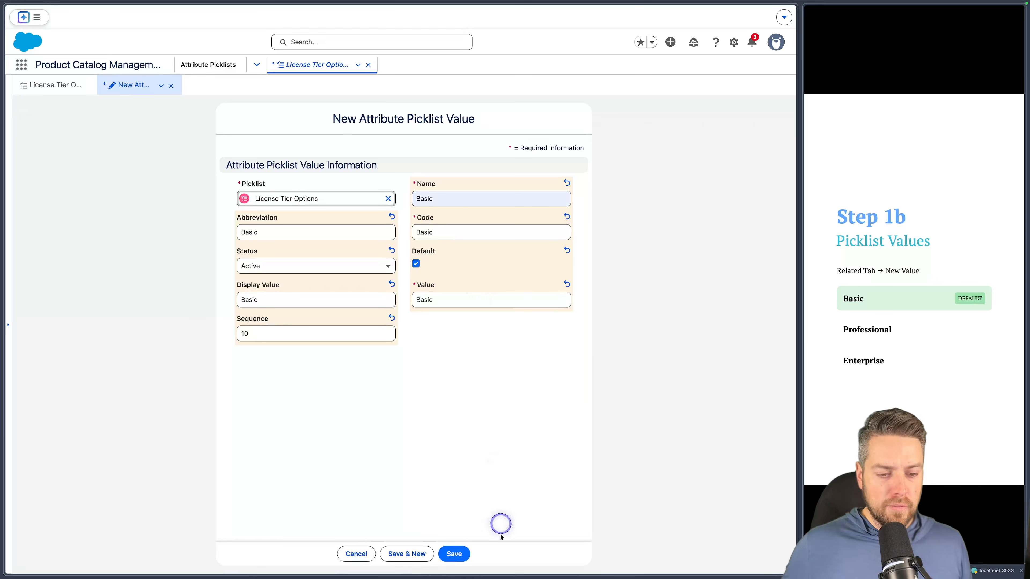
left_click(453, 554)
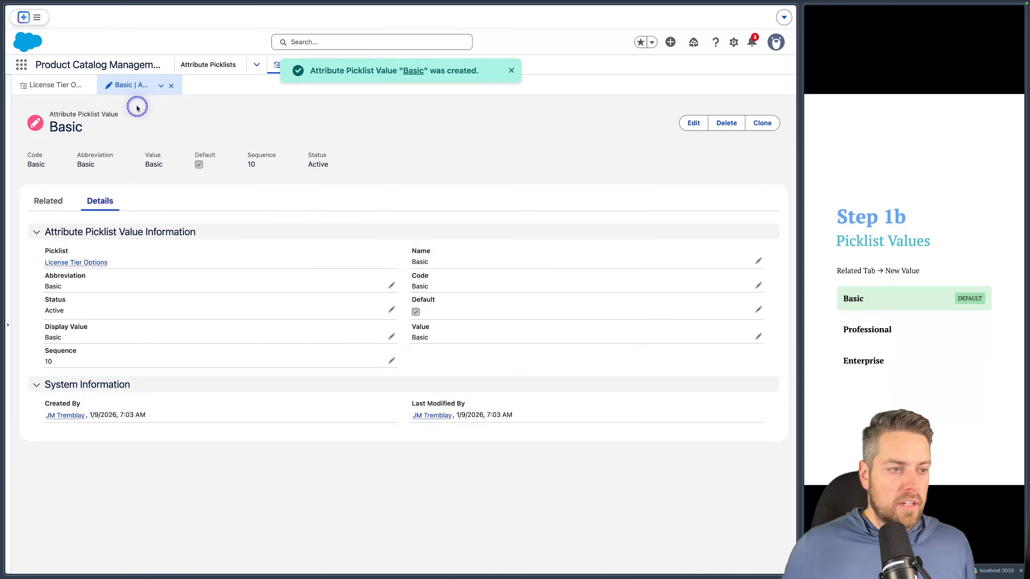
Step: Start another License Tier Options picklist value with Professional as its name, abbreviation and code
left_click(71, 86)
left_click(754, 232)
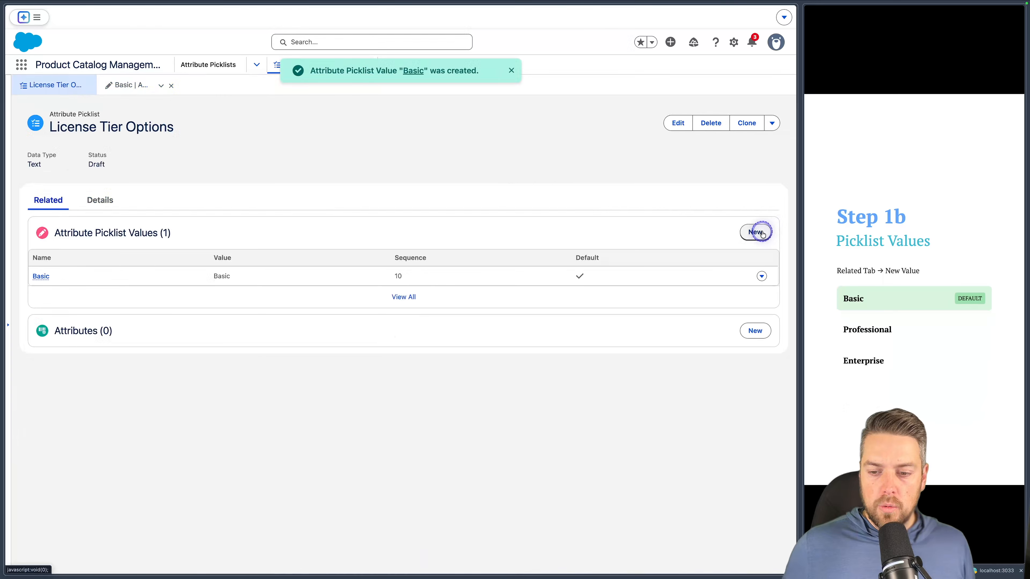
left_click(459, 210)
left_click(457, 200)
type("P")
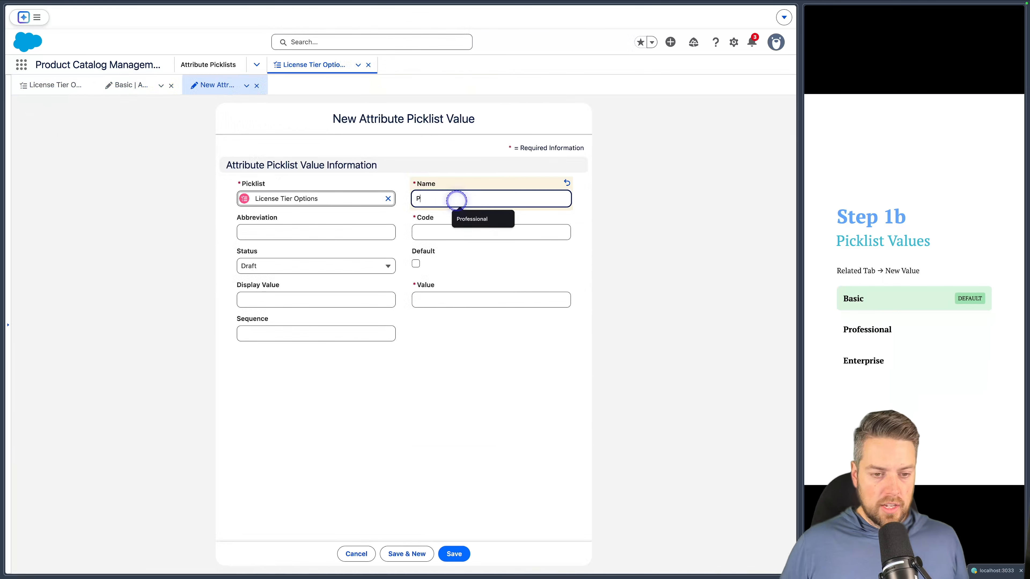
key("Down")
key("Return")
left_click(336, 230)
type("Professional")
left_click(442, 231)
type("Professional")
Step: Enter Professional as the display value and value of the second picklist value
left_click(337, 297)
type("Professional")
left_click(426, 299)
type("Professional")
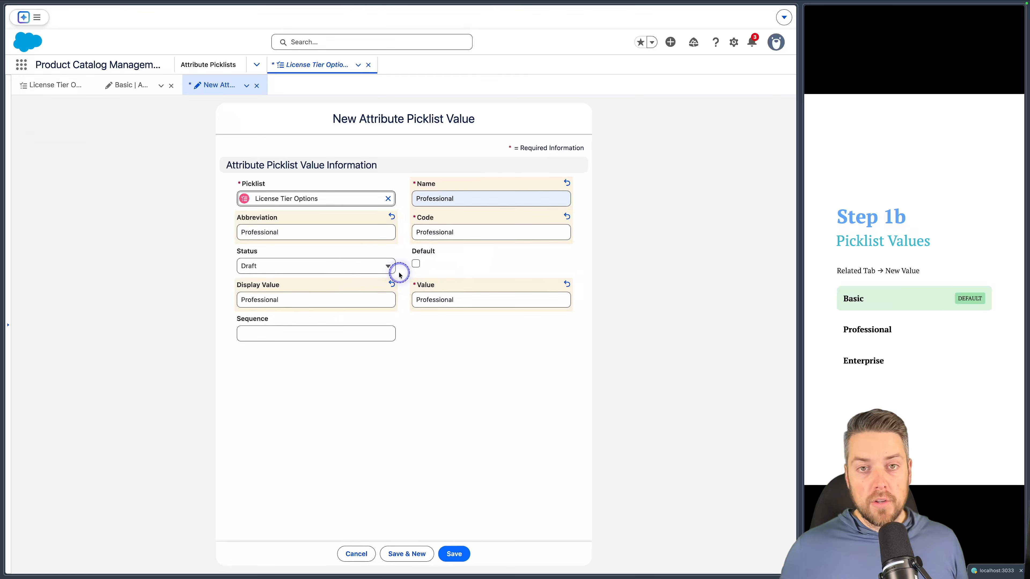
Step: Set the Professional value's status to Active and sequence to 20, and save it
left_click(337, 265)
left_click(275, 324)
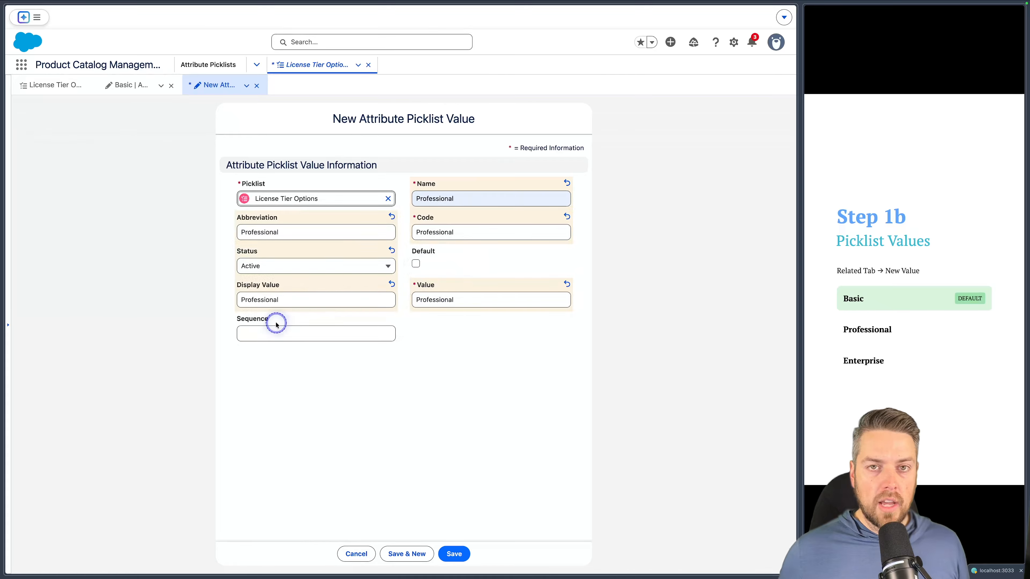
left_click(346, 332)
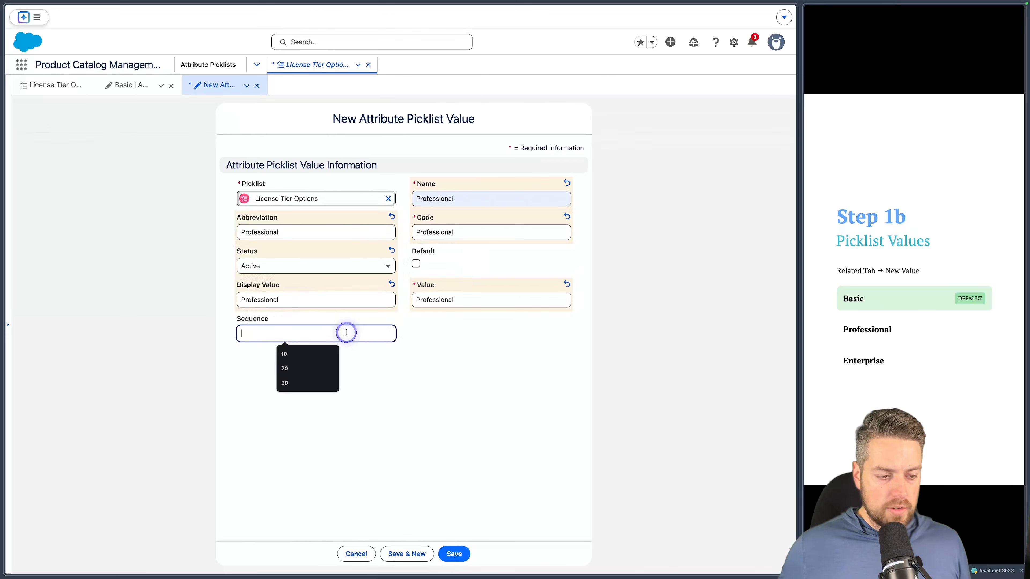
type("20")
left_click(454, 554)
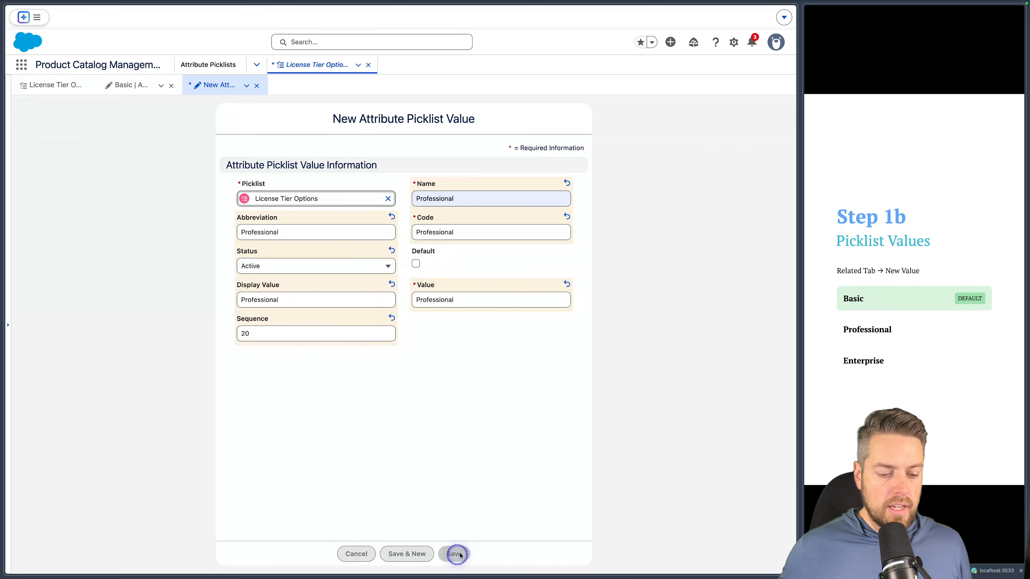
Step: Start a third License Tier Options picklist value with Enterprise as its name, abbreviation and code
left_click(84, 81)
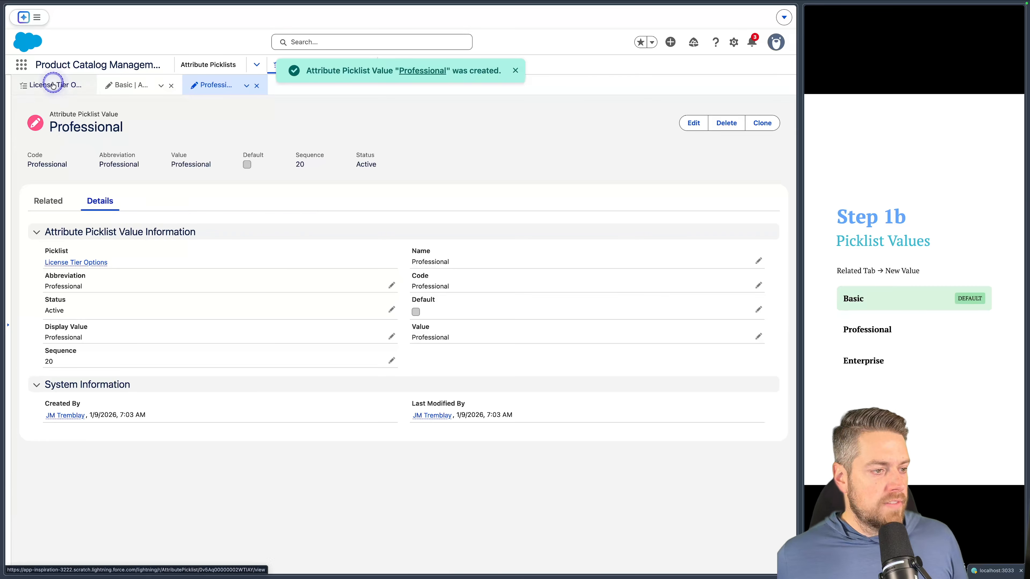
left_click(751, 231)
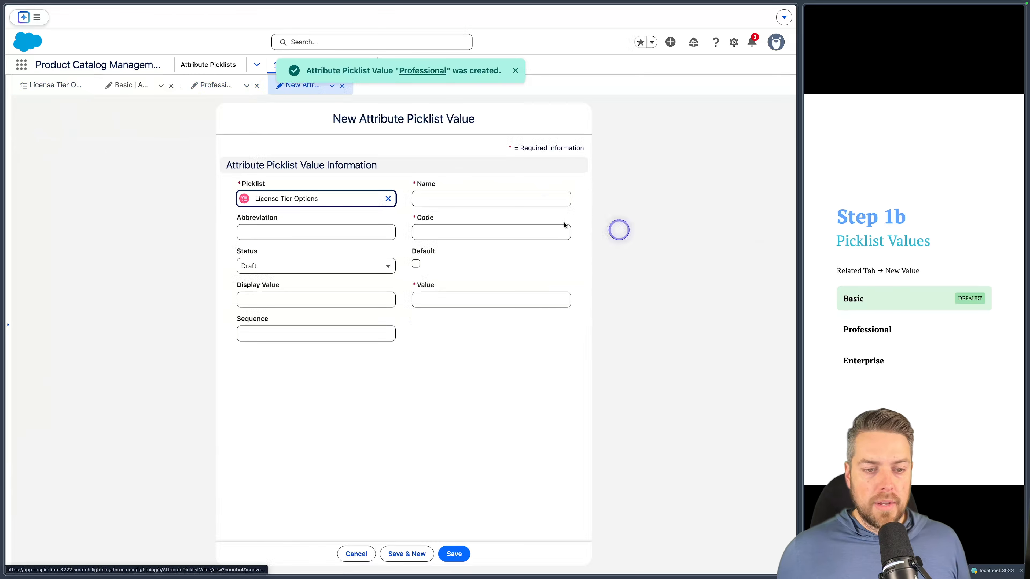
left_click(448, 197)
type("Entrrprise")
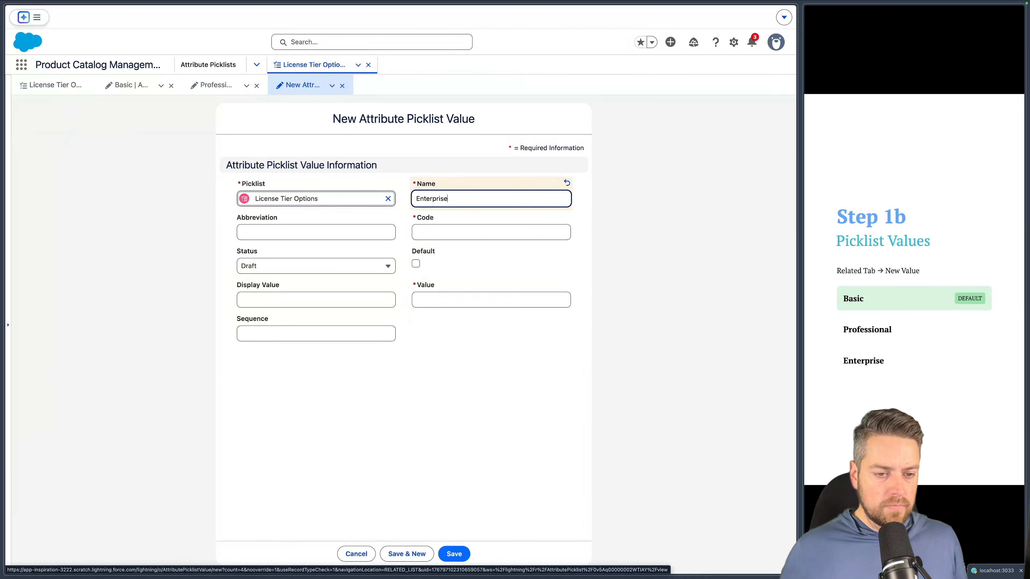
left_click(335, 226)
type("Enterprise")
left_click(440, 229)
type("Enterprise")
key("Tab")
Step: Set the third value's status to Active and enter Enterprise as its display value and value
left_click(369, 266)
left_click(277, 321)
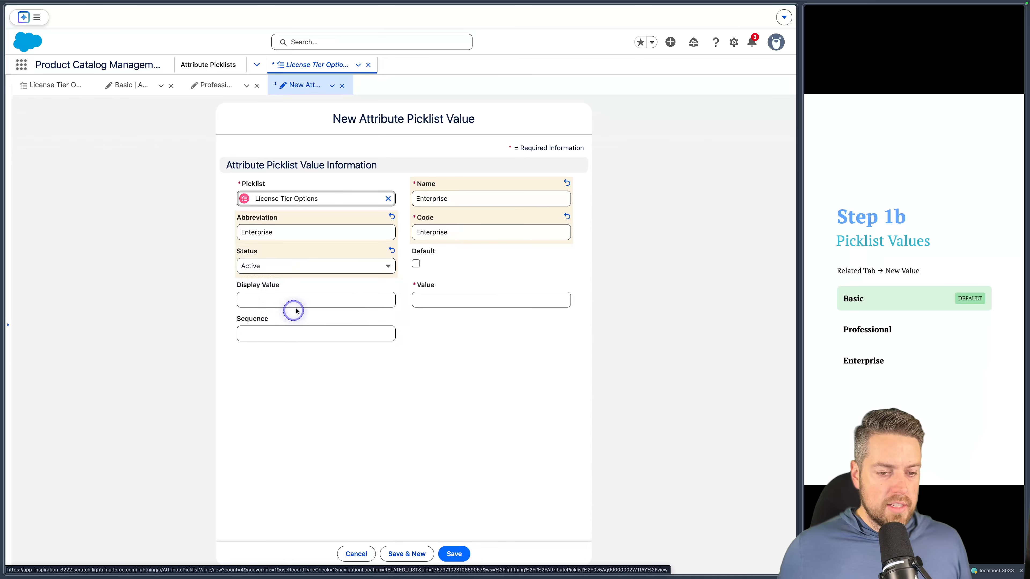
left_click(321, 300)
type("Enterprise")
left_click(446, 299)
type("Enterprise")
Step: Set the Enterprise value's sequence to 30 and save it
left_click(323, 333)
type("30")
left_click(420, 348)
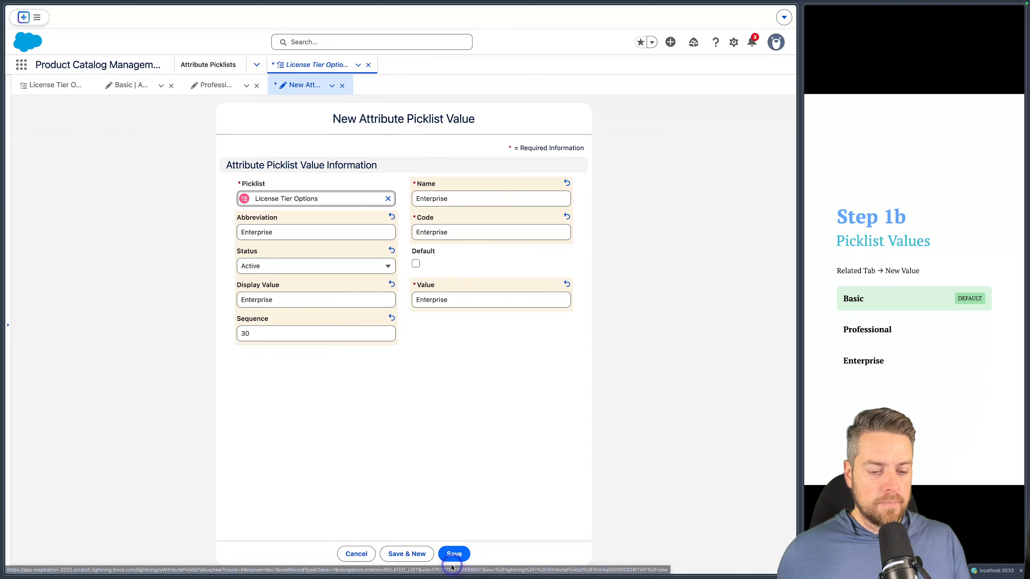
left_click(446, 544)
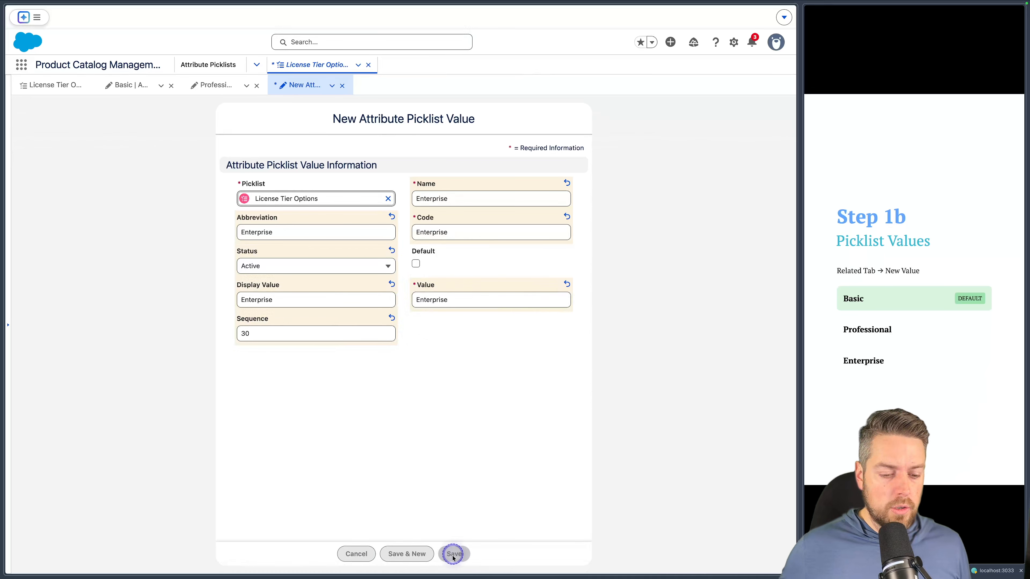
Step: Set the License Tier Options picklist's status to Active in its details and save the record
left_click(35, 85)
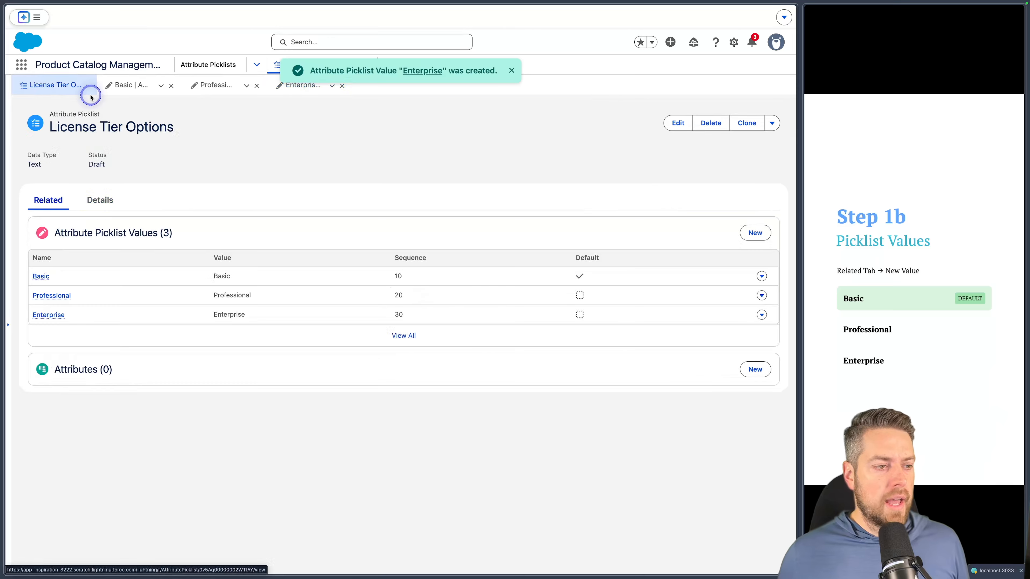
left_click(100, 200)
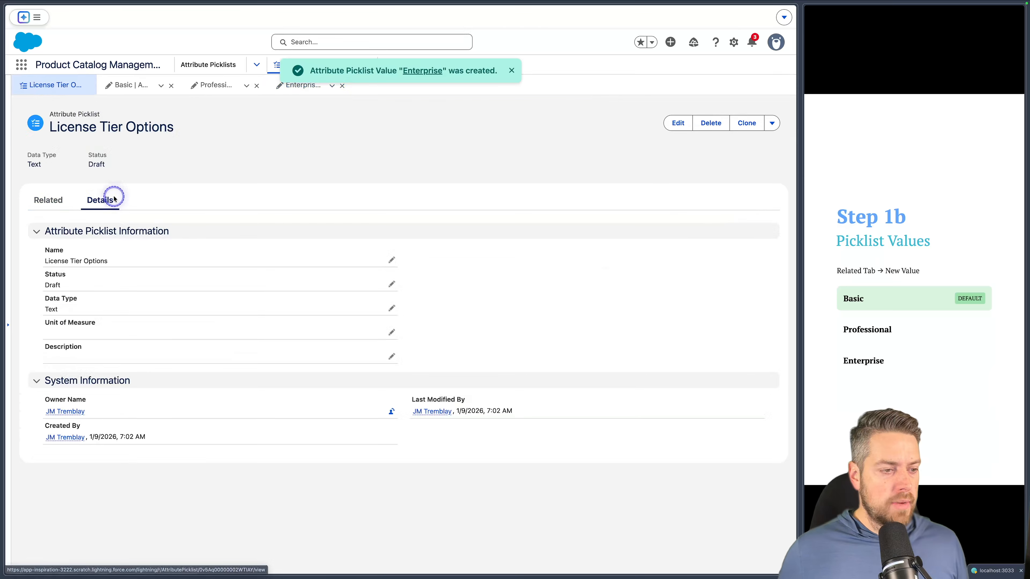
triple_click(167, 291)
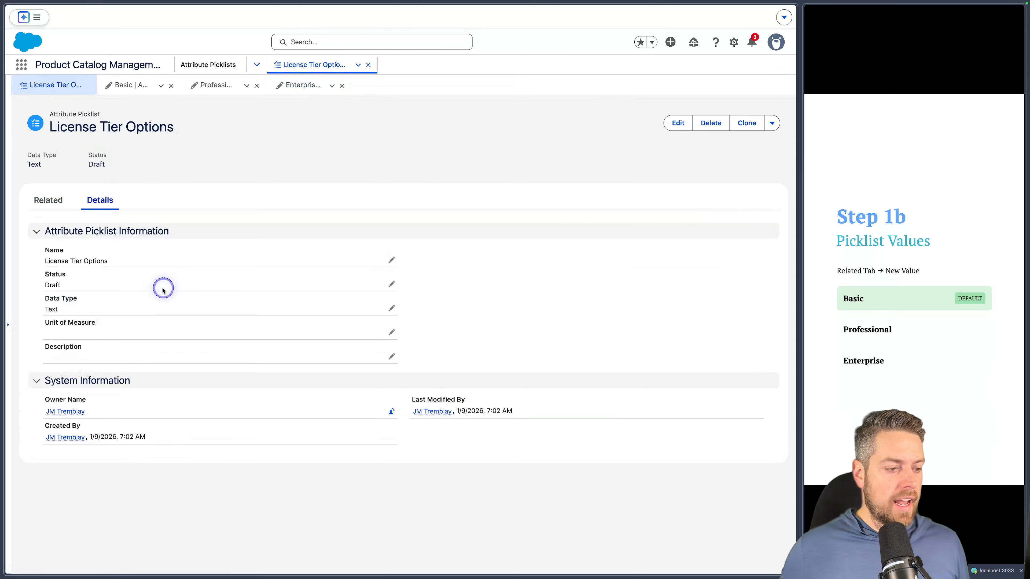
double_click(163, 289)
left_click(134, 317)
left_click(92, 368)
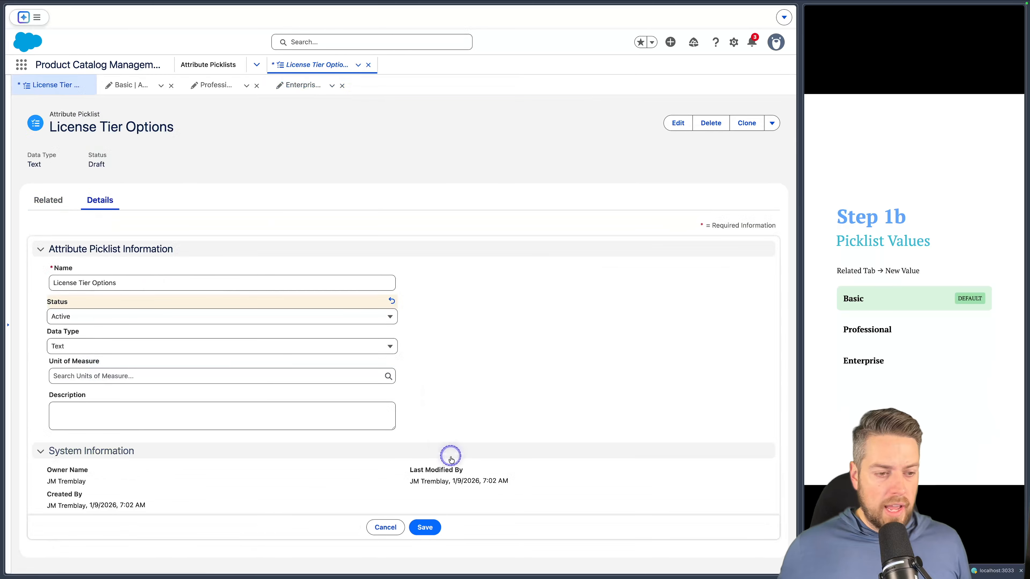
left_click(424, 527)
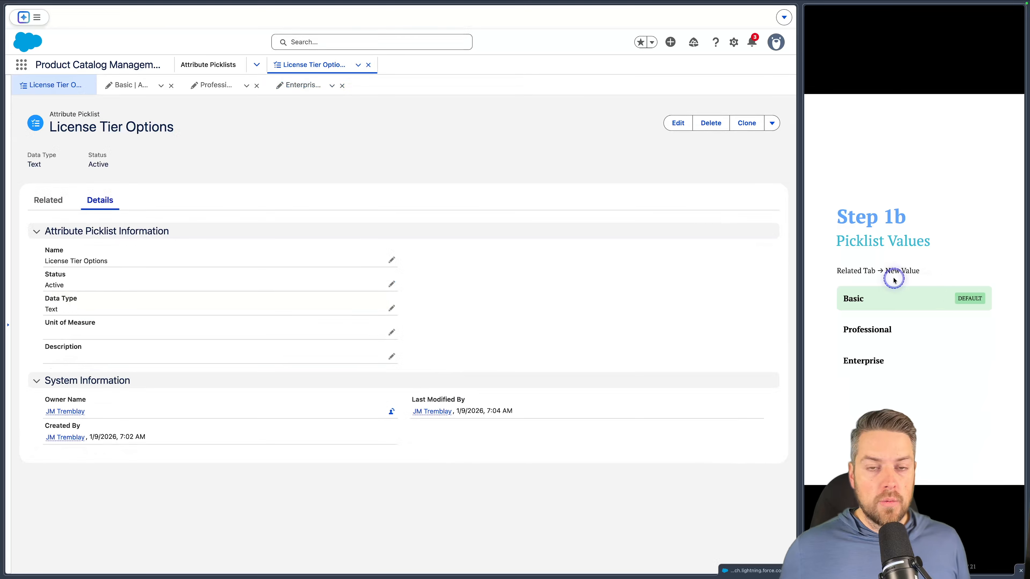
Step: Start a new attribute definition with License Tier as its name and label and LicenseTier as its API name
key("Right")
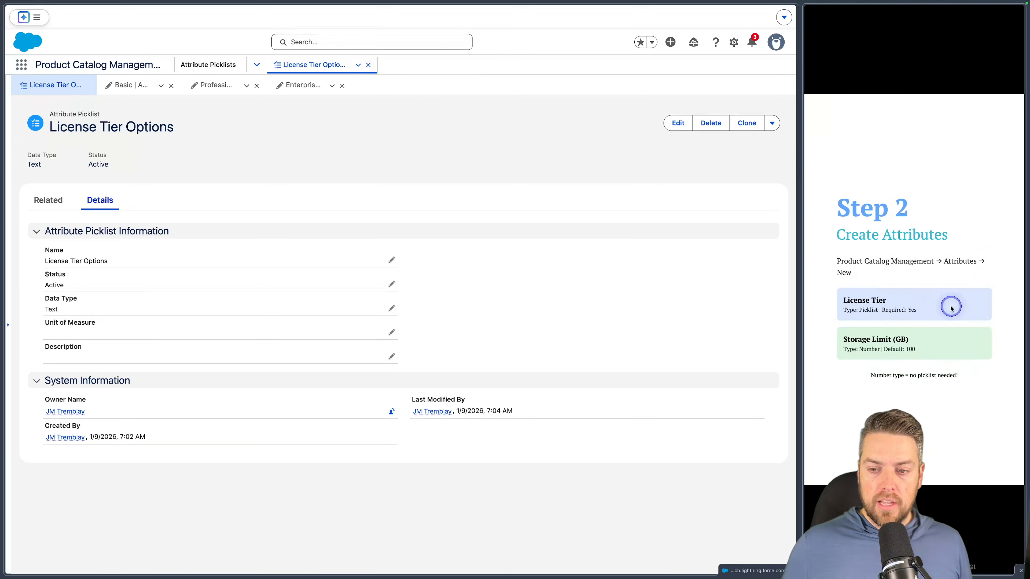
left_click(253, 64)
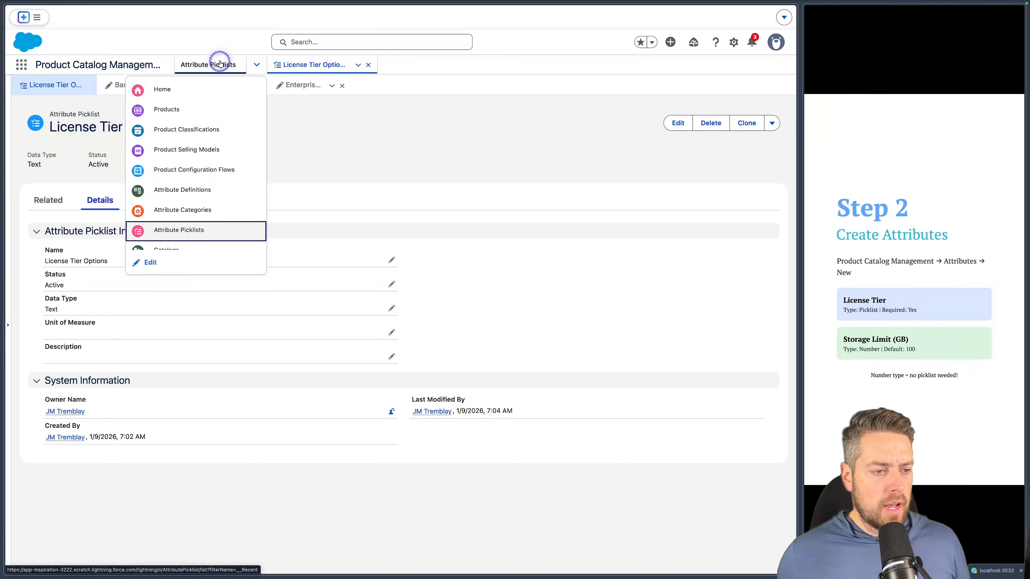
left_click(198, 190)
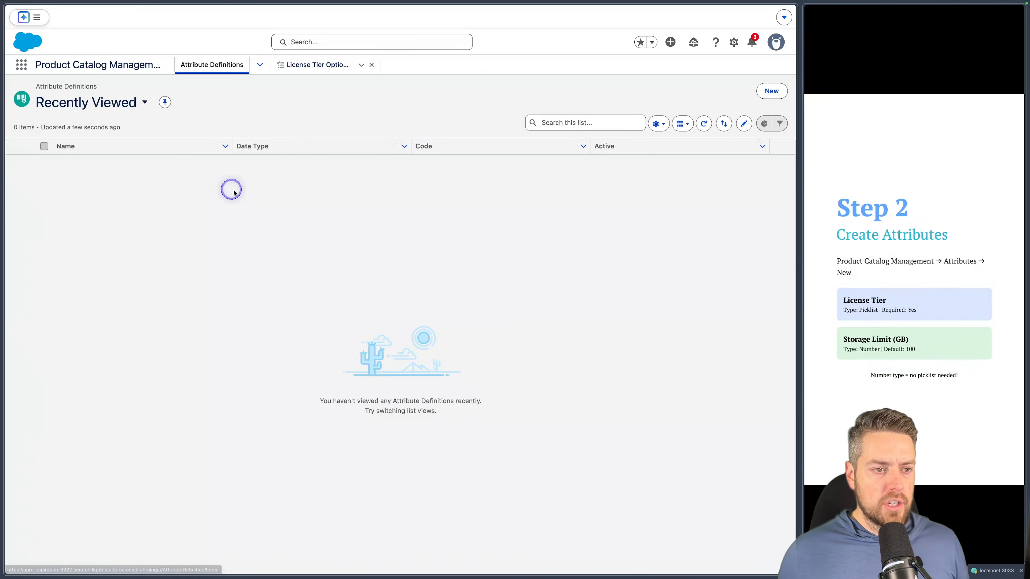
left_click(765, 93)
left_click(322, 178)
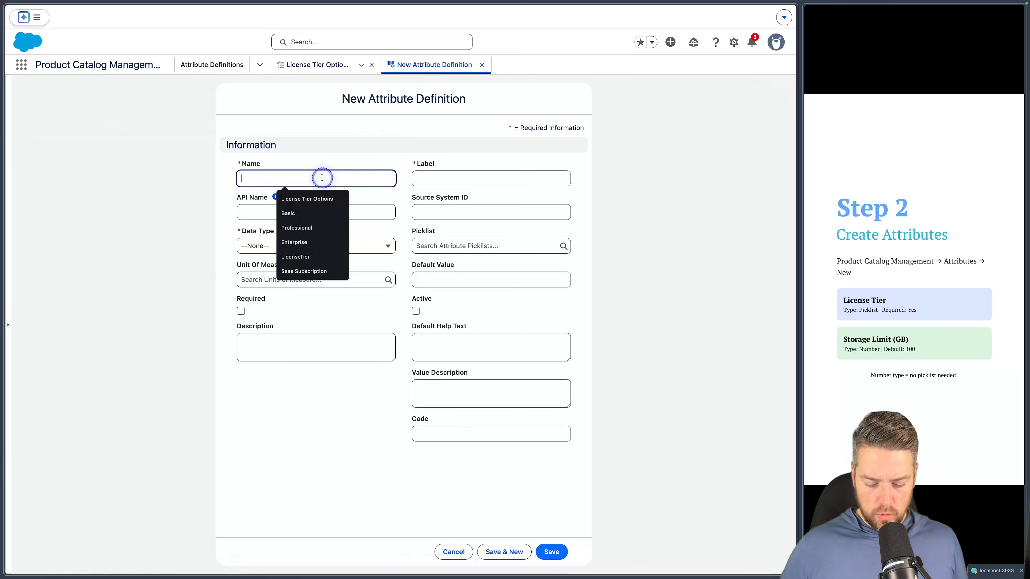
type("Licen")
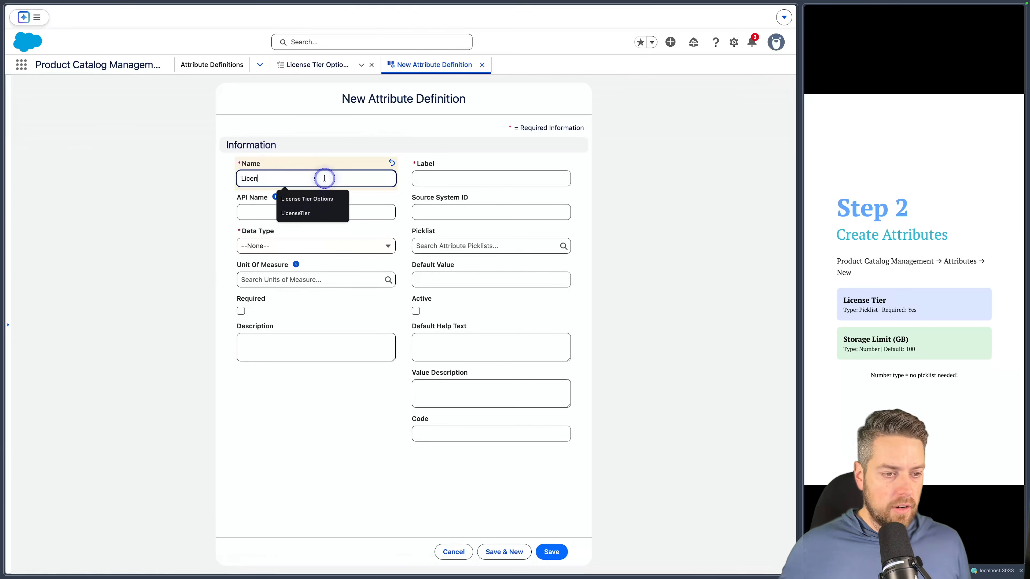
type("se ")
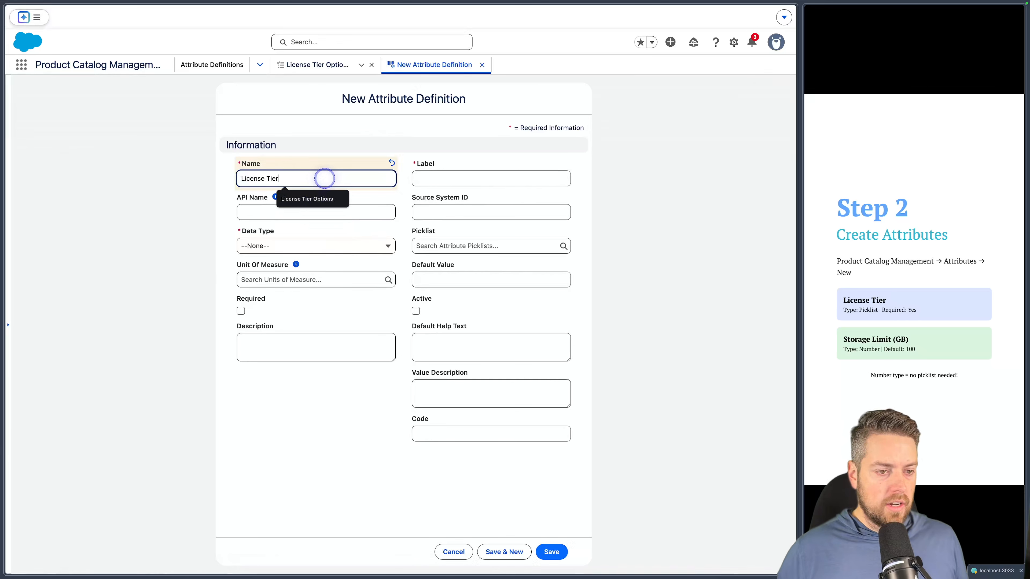
type("Tier")
left_click(443, 187)
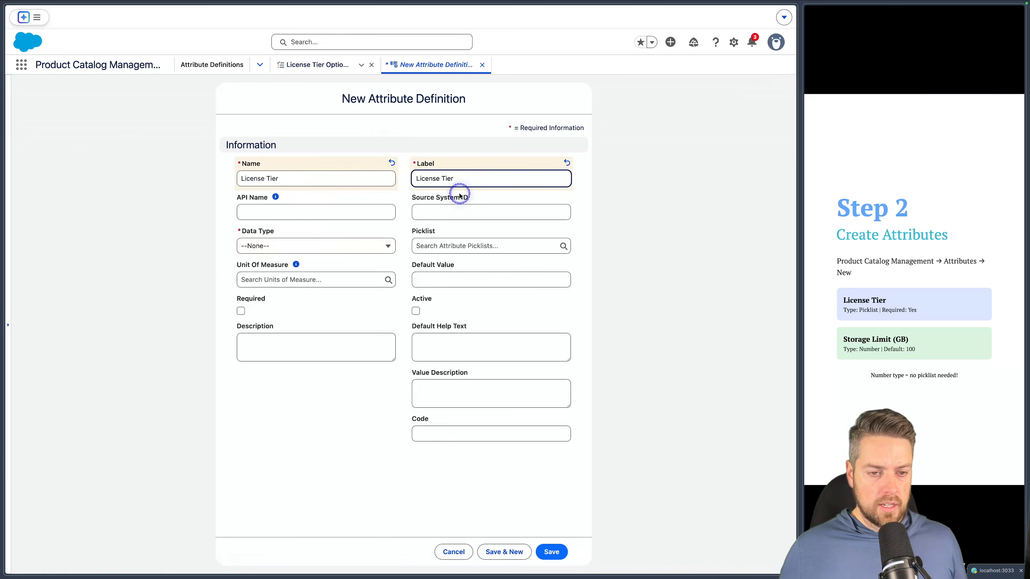
left_click(322, 212)
type("LicenseTier")
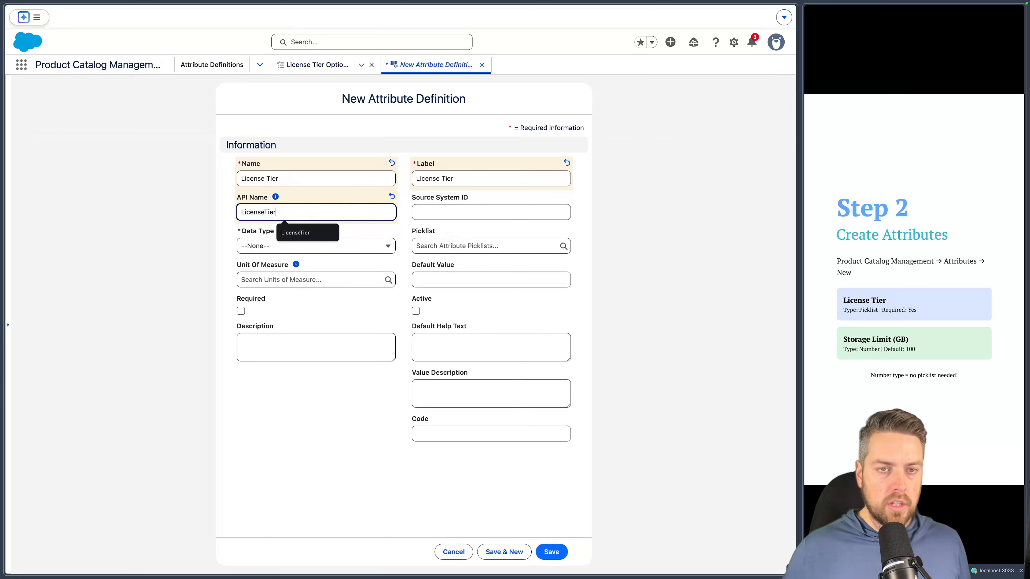
Step: Set the License Tier attribute's data type to Picklist and link it to the License Tier Options picklist
left_click(361, 246)
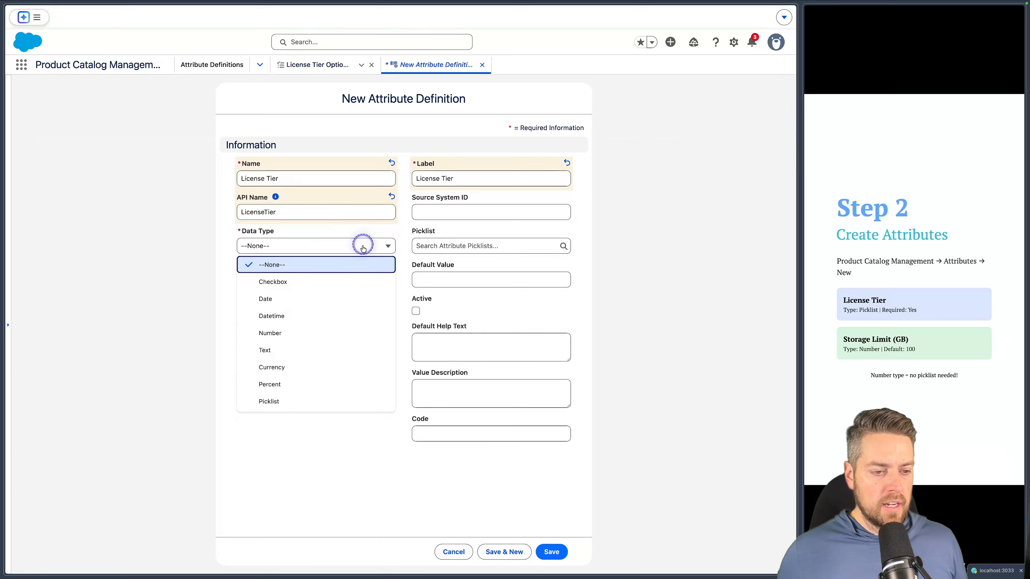
left_click(311, 405)
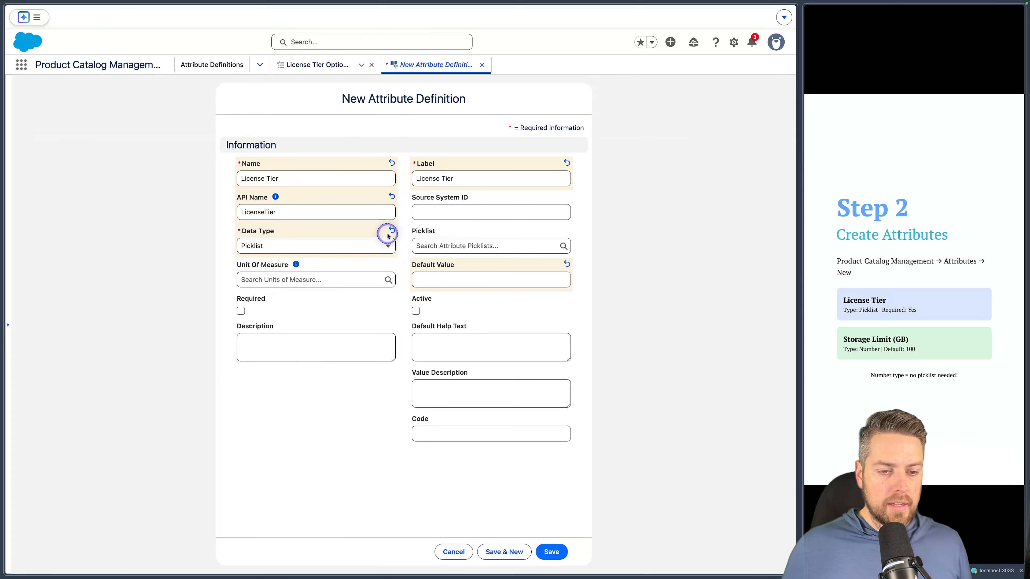
left_click(441, 244)
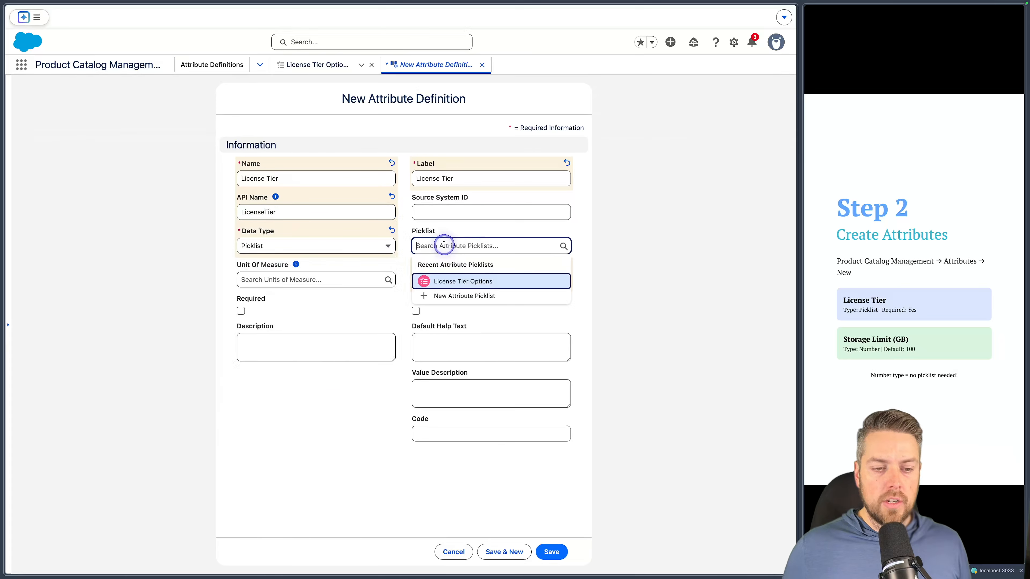
left_click(472, 283)
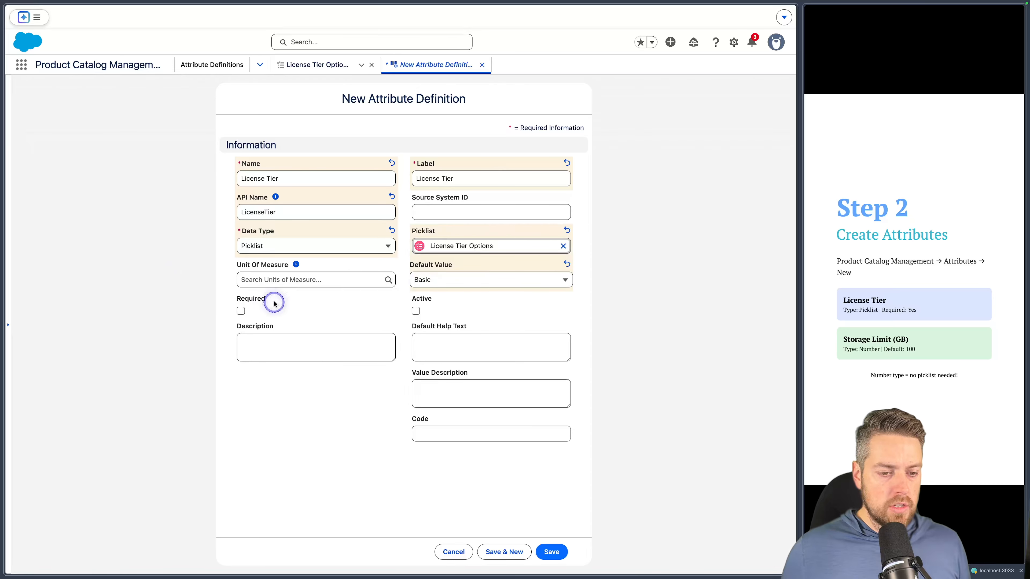
Step: Mark the License Tier attribute as required and active, save it, and refresh the attribute definitions list
left_click(240, 311)
left_click(415, 312)
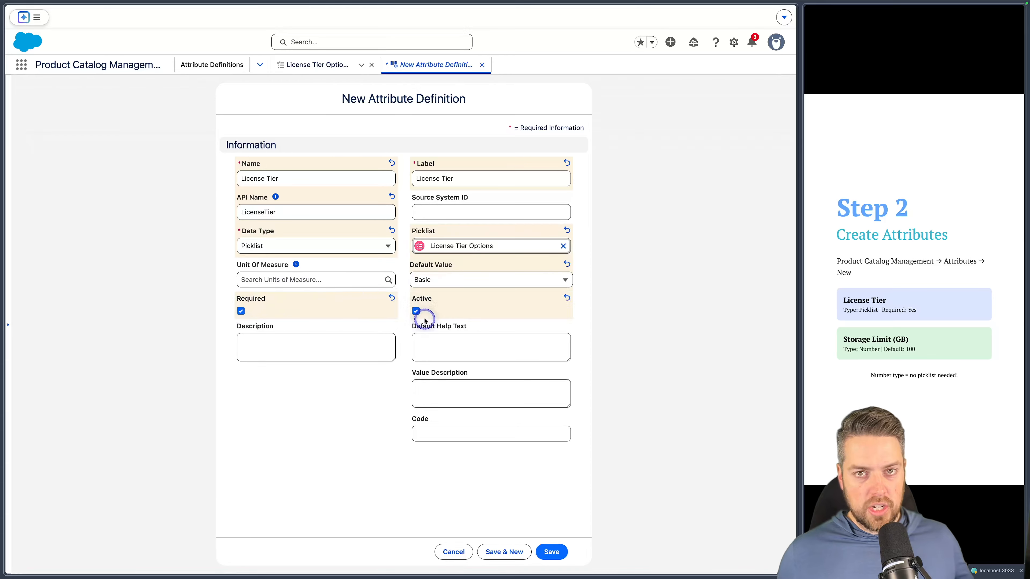
left_click(552, 552)
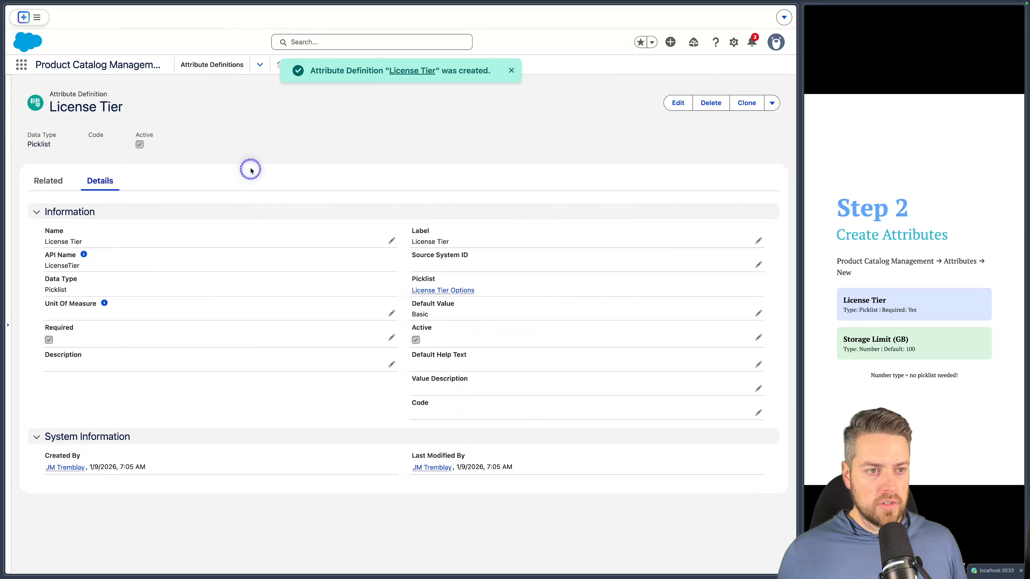
left_click(222, 65)
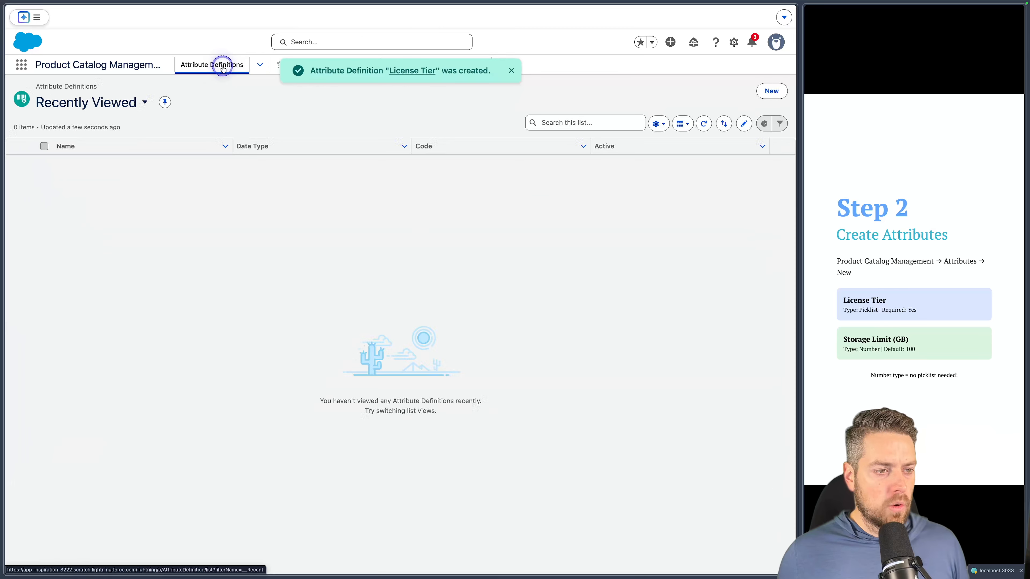
left_click(704, 122)
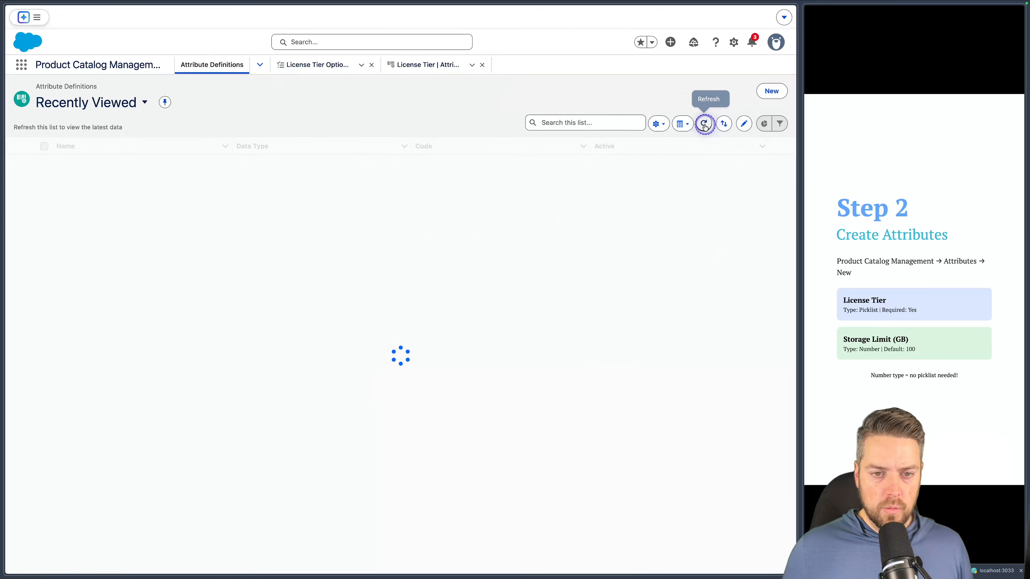
left_click(284, 146)
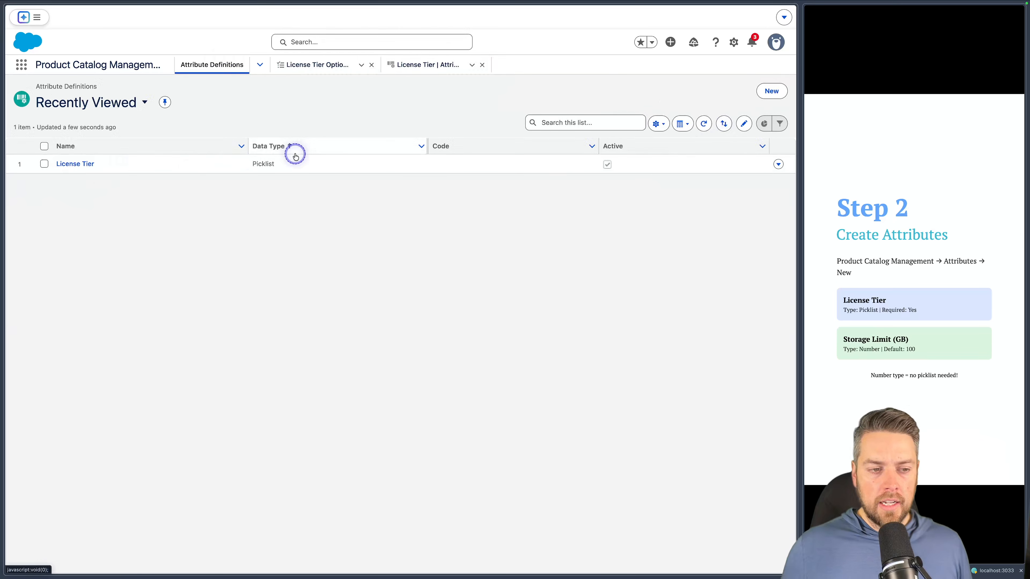
Step: Start another attribute definition with Storage Limit (GB) as its name and label and StorageLimit as its API name
left_click(771, 90)
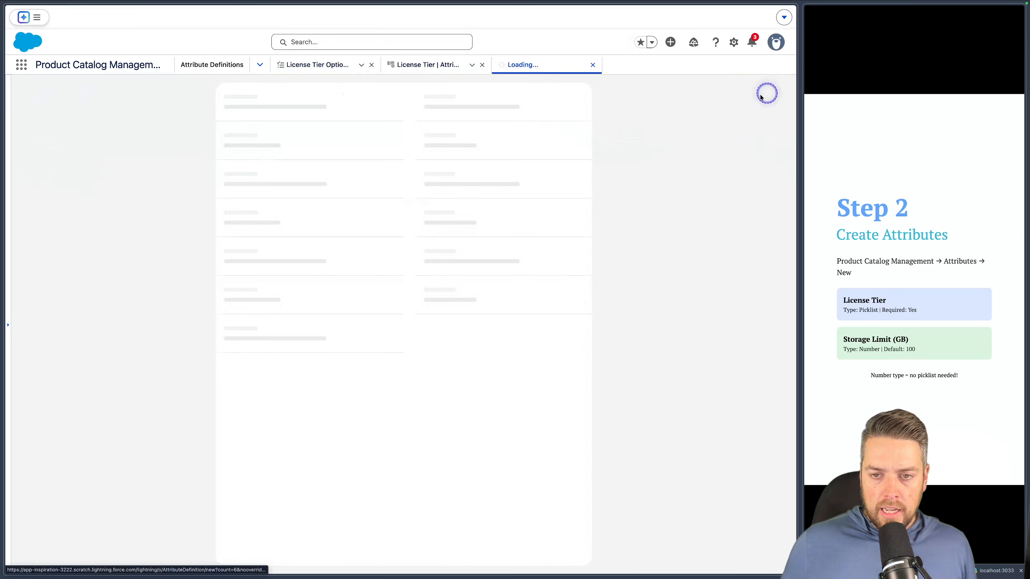
left_click(270, 178)
type("Storage Limit (GB")
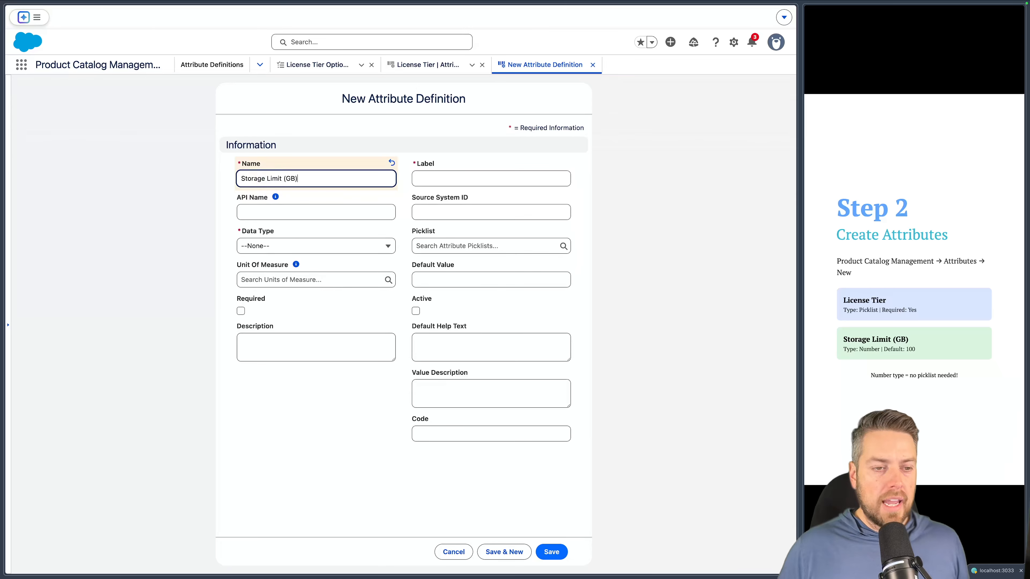
key("Tab")
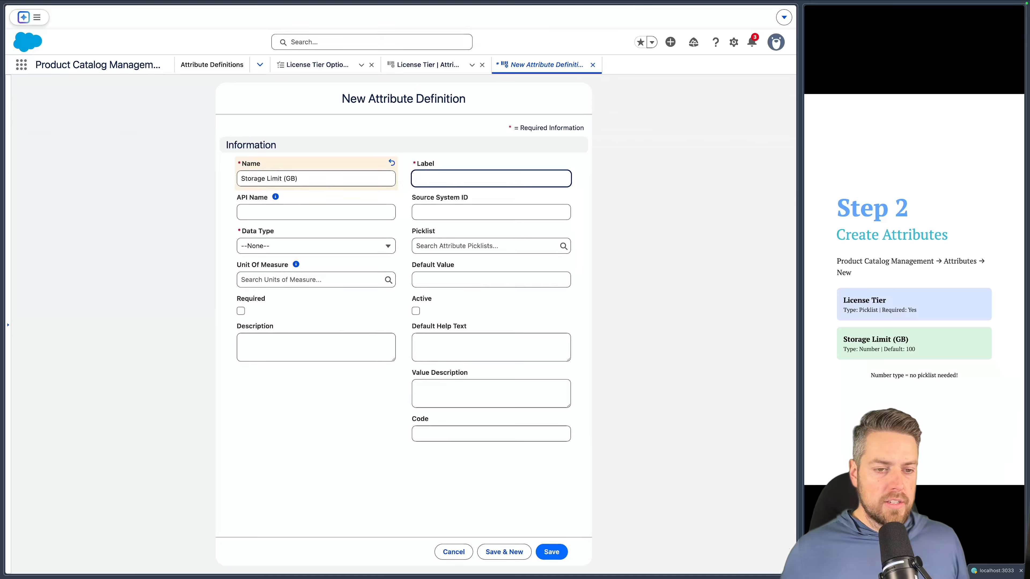
triple_click(326, 183)
key("super+c")
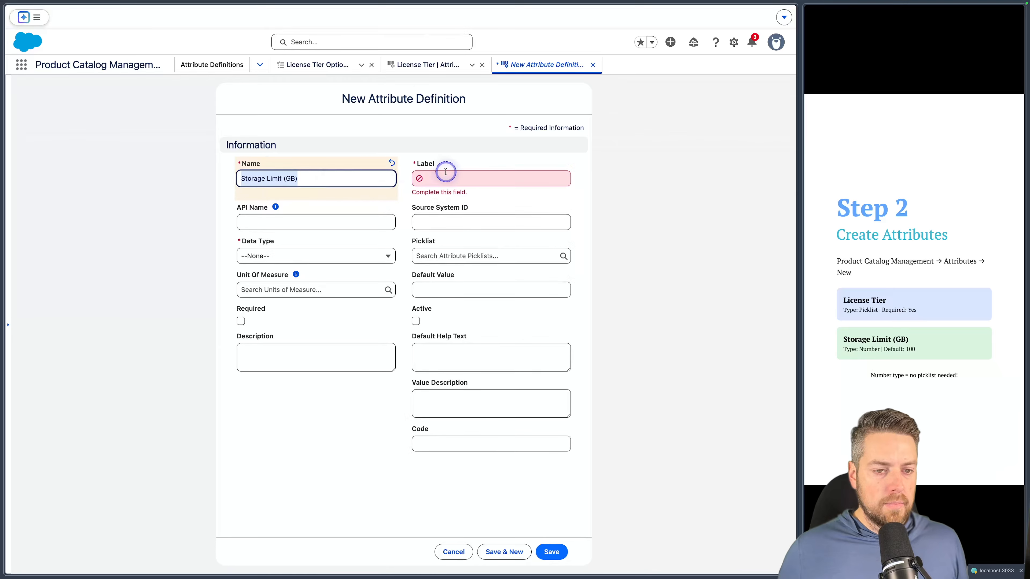
left_click(446, 174)
key("super+v")
left_click(365, 217)
key("super+v")
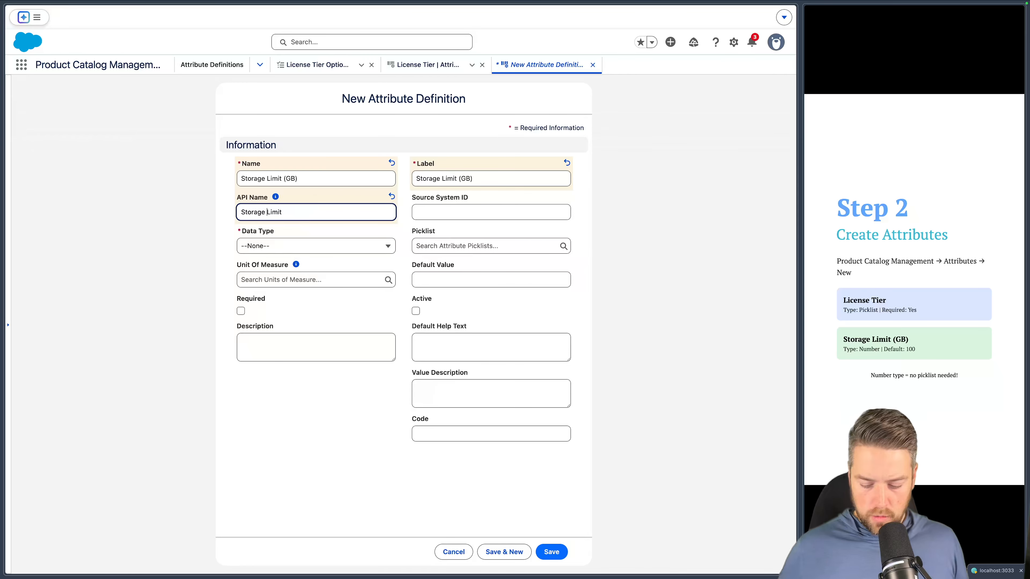
Step: Set the Storage Limit (GB) attribute's data type to Number and its default value to 100
left_click(292, 248)
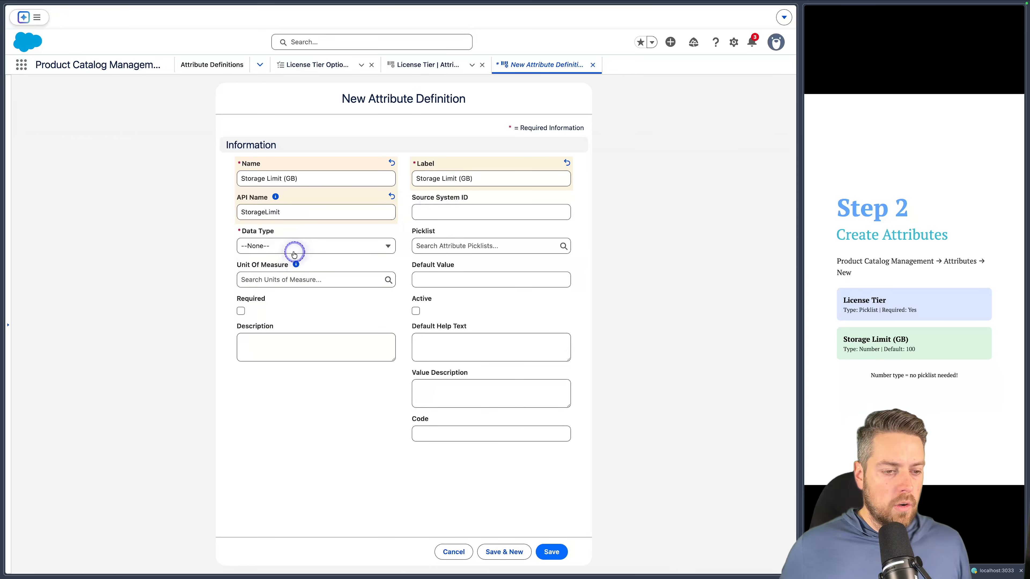
left_click(283, 332)
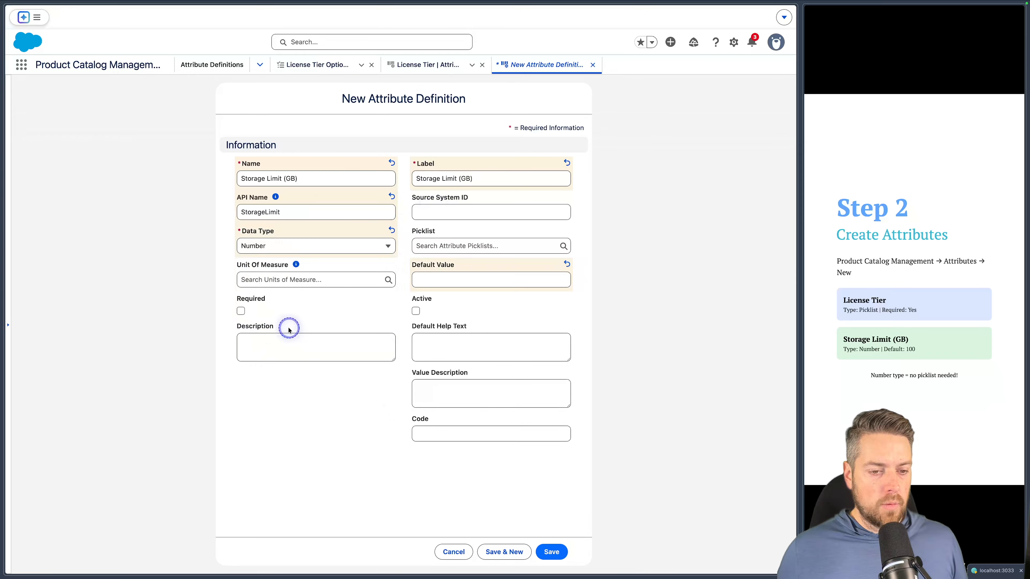
left_click(444, 281)
type("100")
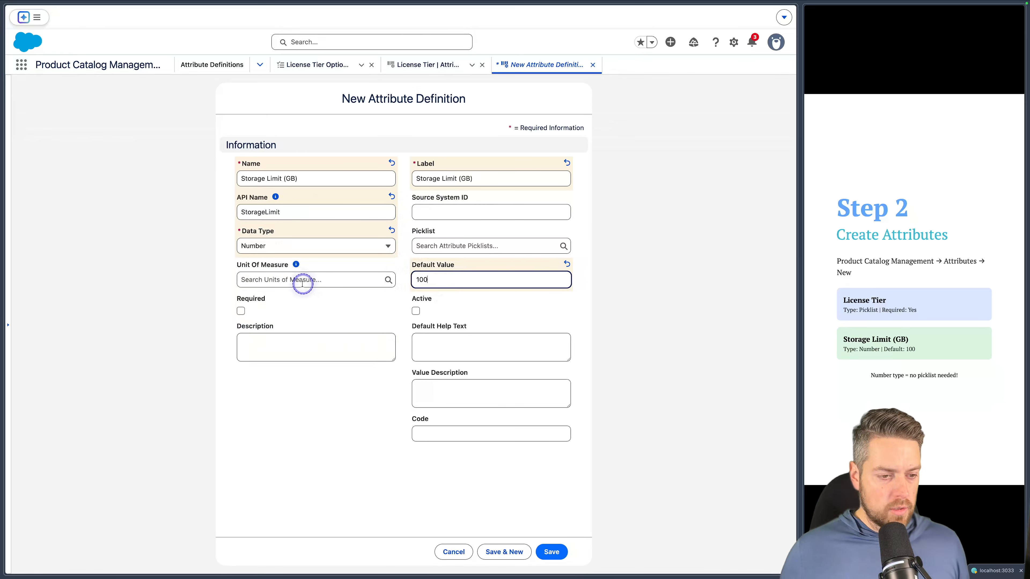
Step: Mark the Storage Limit (GB) attribute as required and active, save it, and refresh the attribute definitions list
left_click(242, 311)
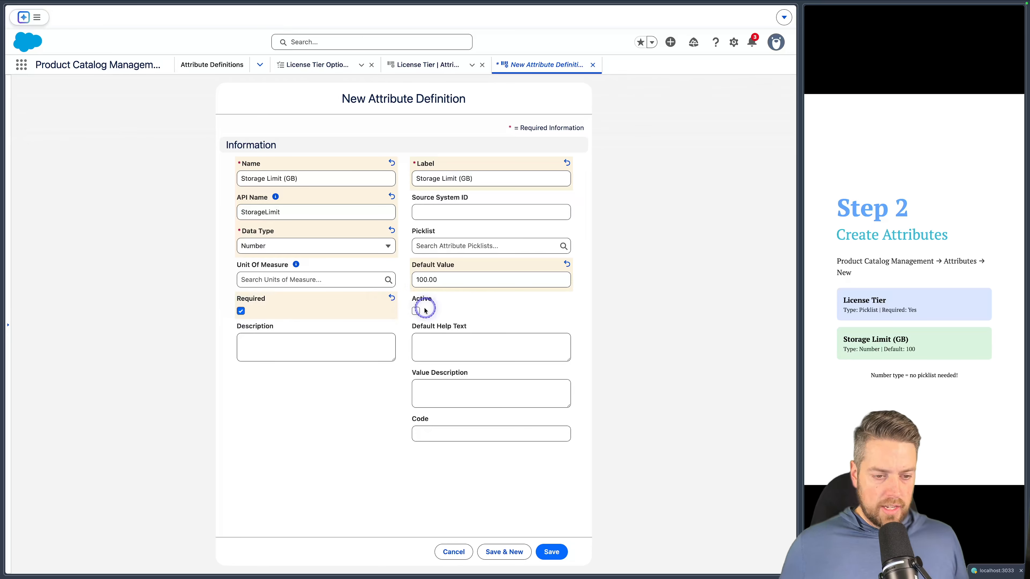
left_click(416, 311)
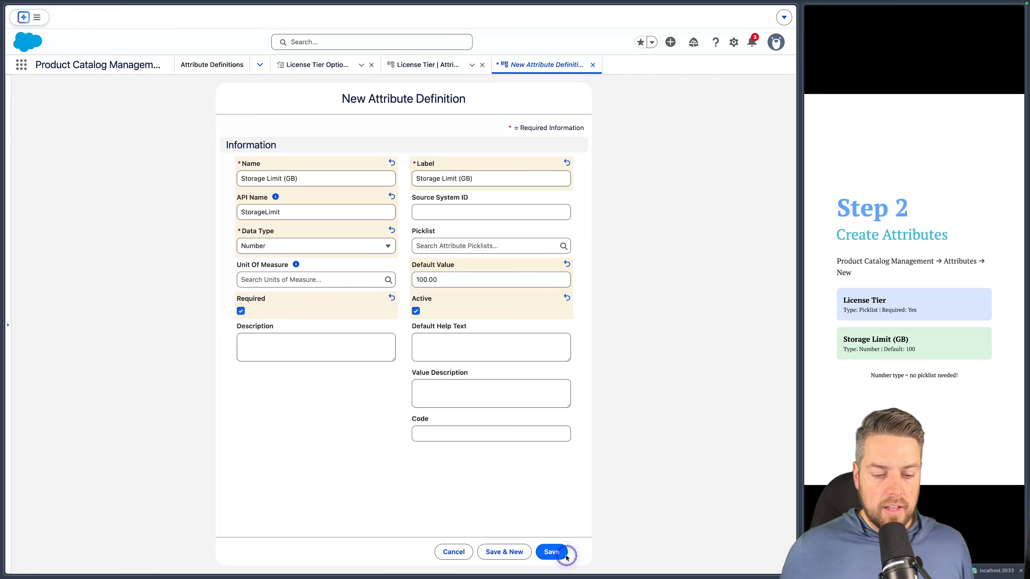
left_click(552, 552)
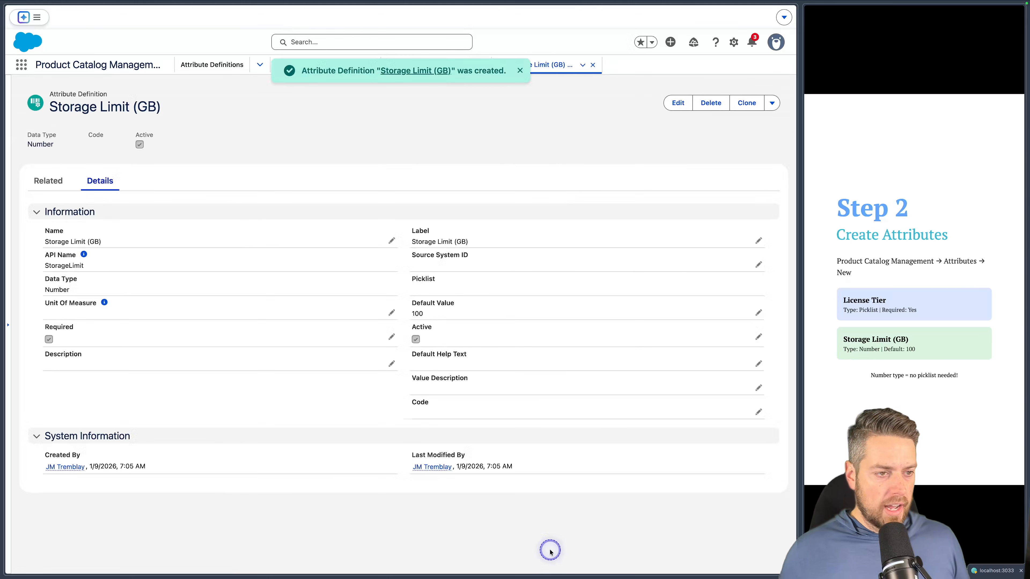
left_click(202, 68)
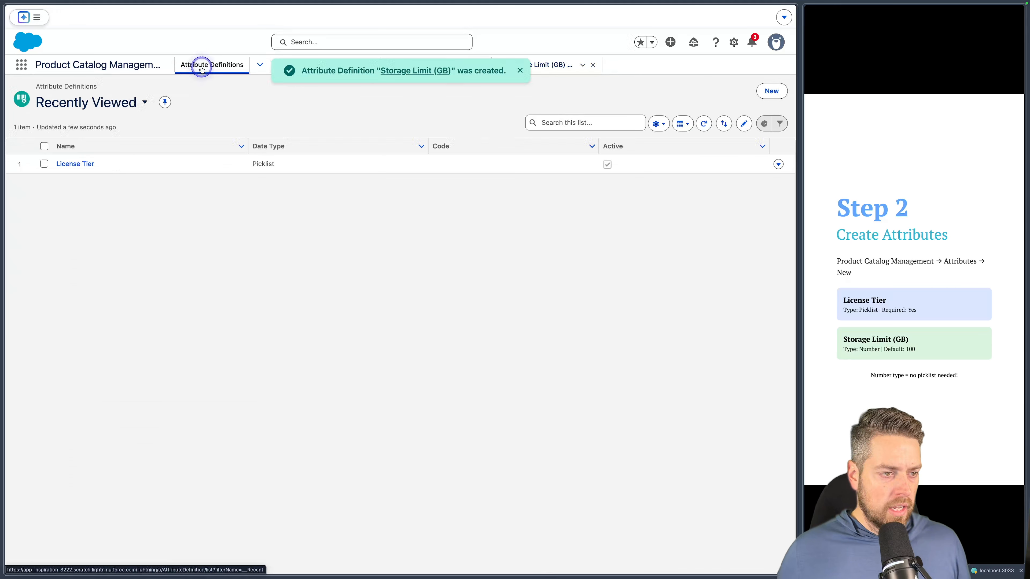
left_click(703, 123)
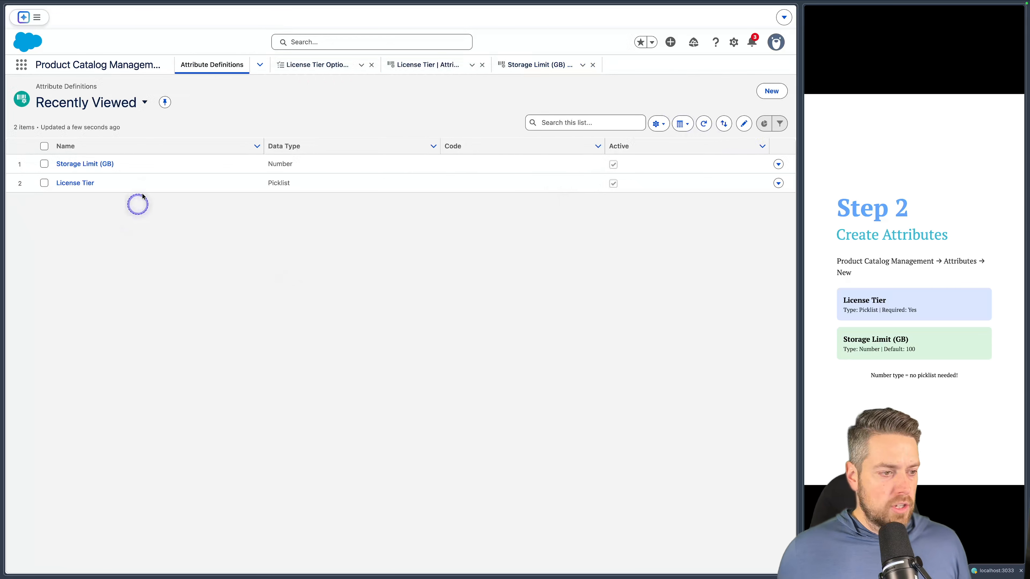
left_click_drag(31, 122, 236, 218)
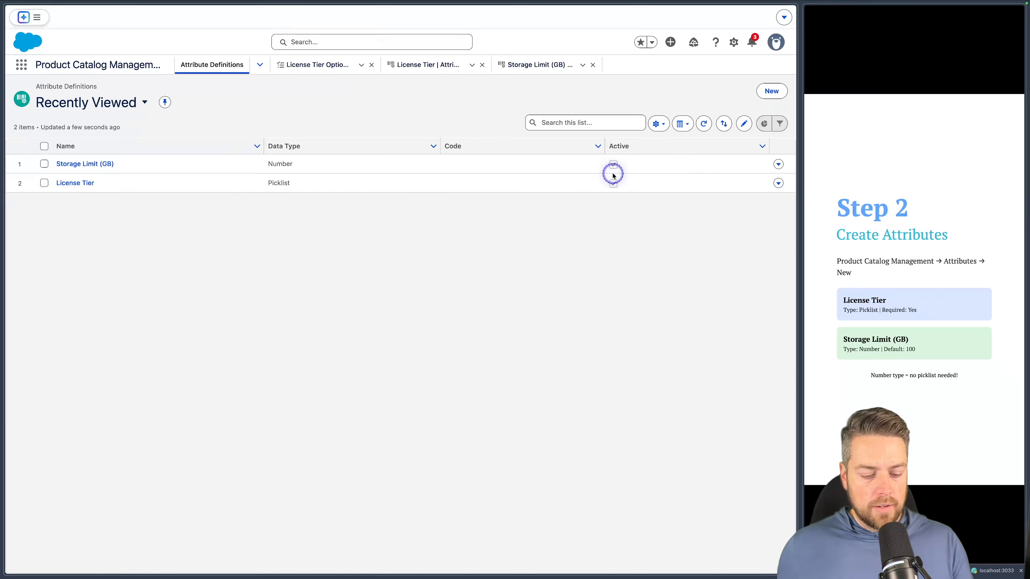
left_click(853, 226)
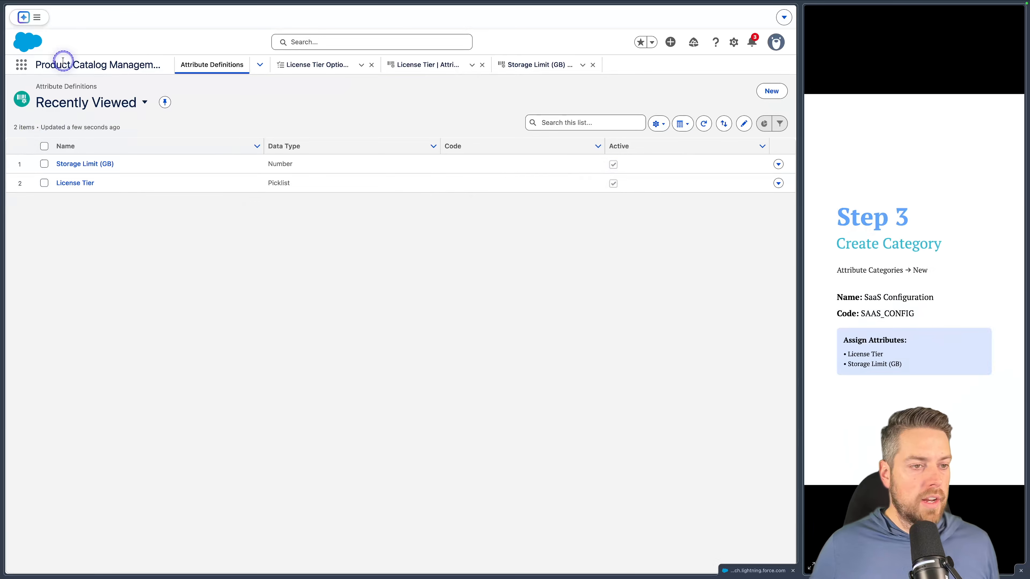
Step: Create and save an attribute category named SAAS Configuration with the code SAAS_Config
left_click(259, 64)
left_click(247, 89)
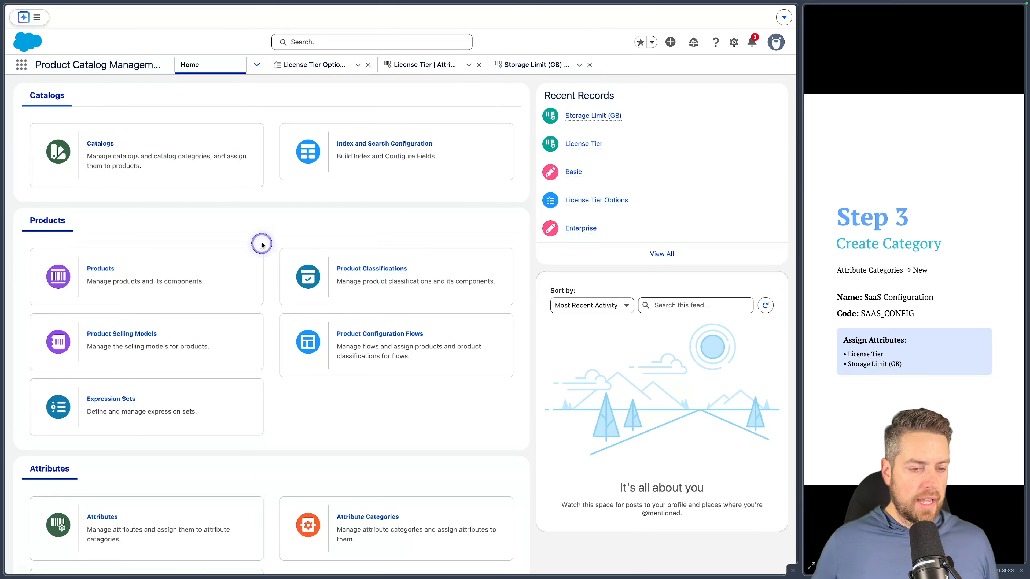
scroll(261, 243, "down", 5)
left_click_drag(267, 213, 563, 305)
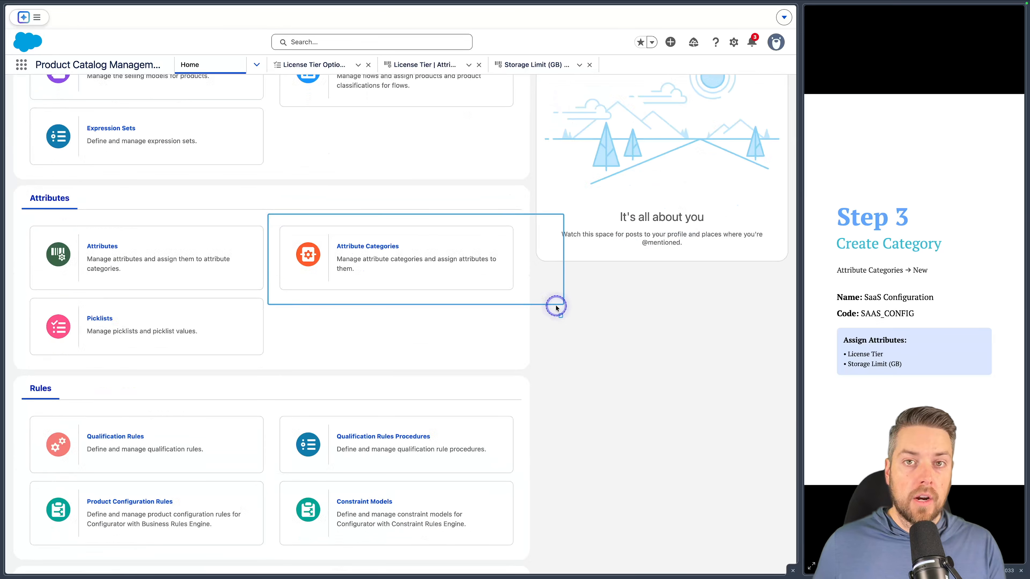
left_click(368, 246)
left_click(772, 98)
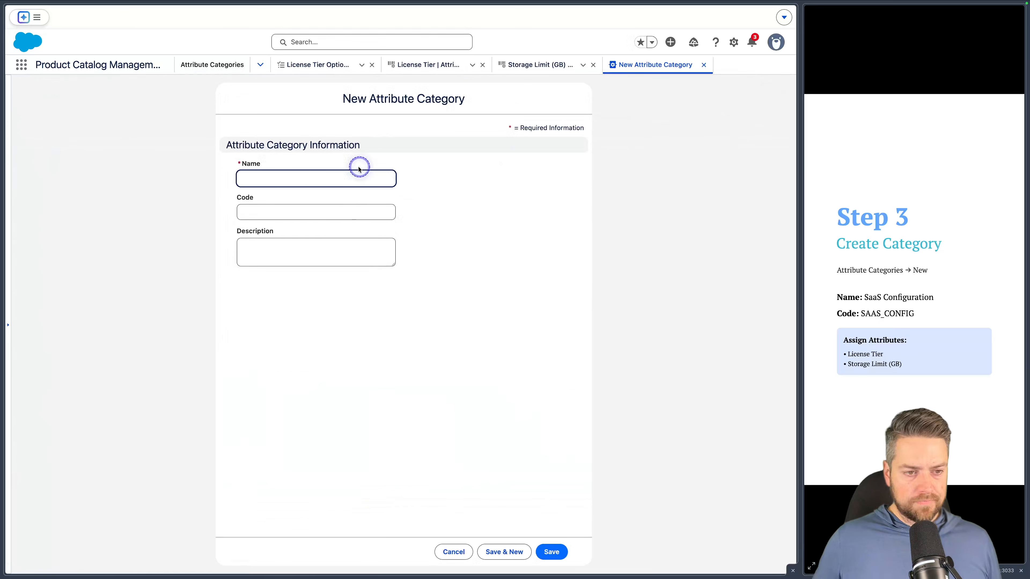
left_click(323, 176)
type("SAAS Configuration")
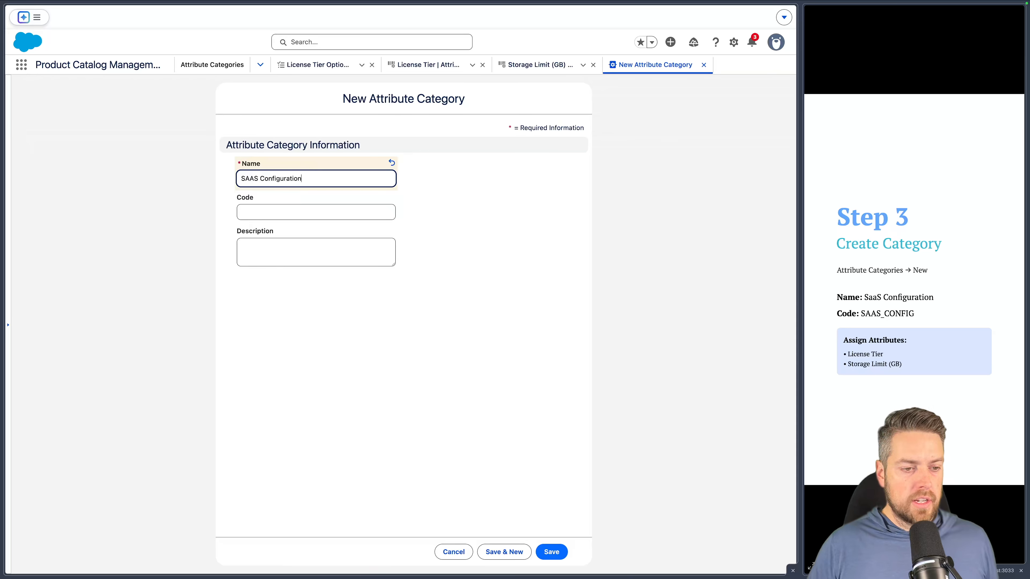
key("Tab")
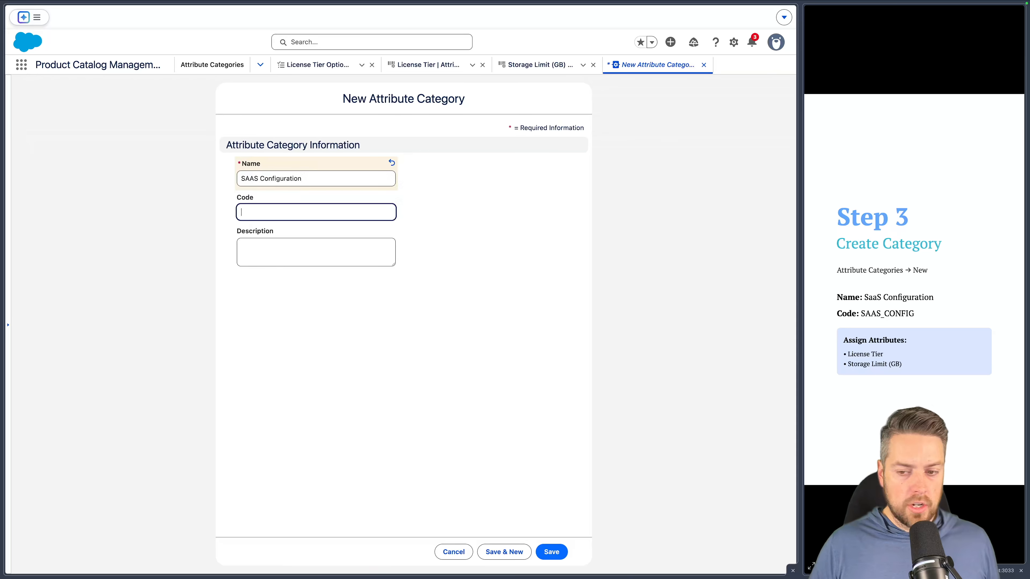
type("SAAS_Config")
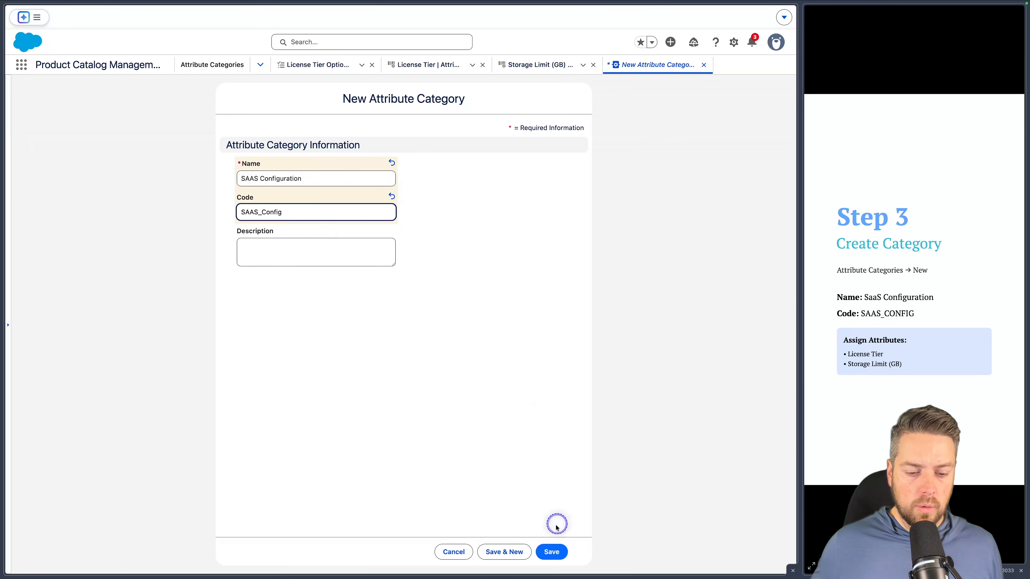
left_click(551, 552)
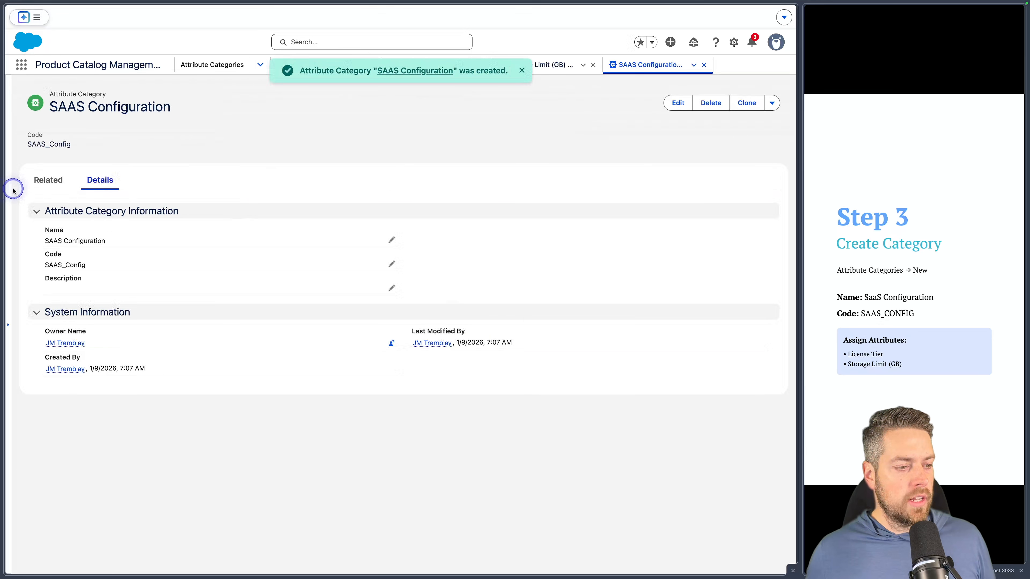
Step: Assign the License Tier and Storage Limit (GB) attributes to the SAAS Configuration category
left_click(48, 181)
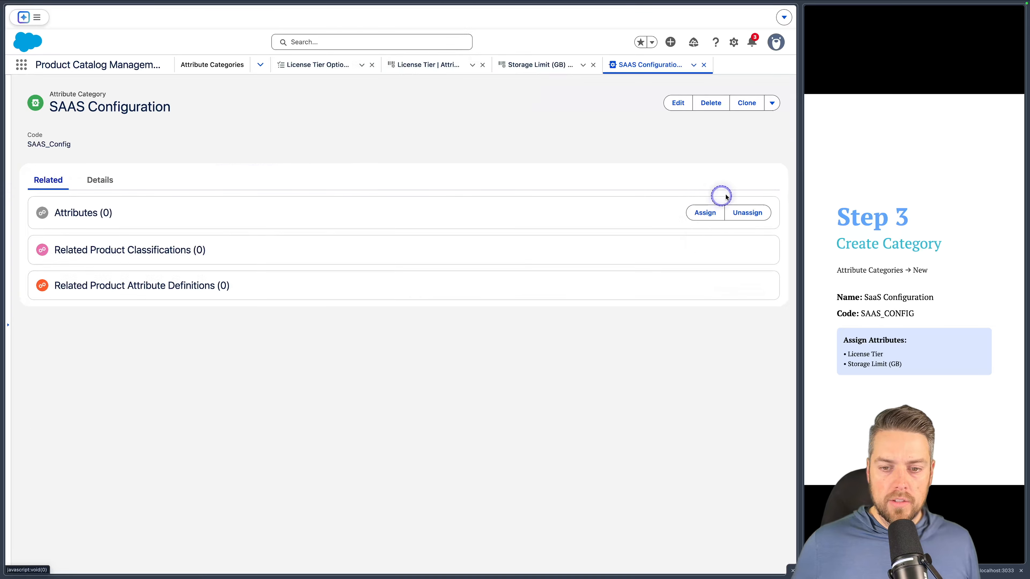
left_click(706, 212)
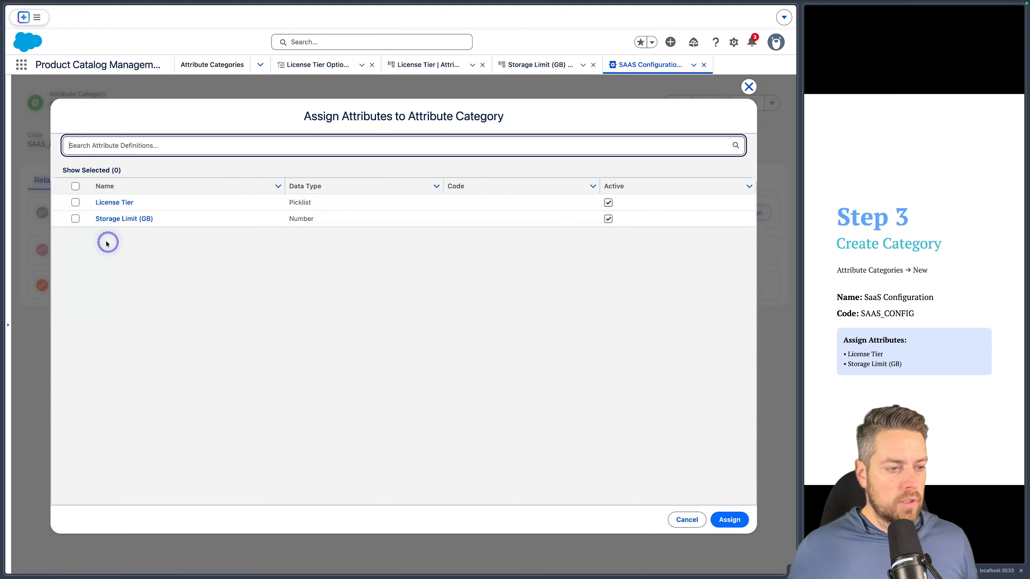
left_click(76, 187)
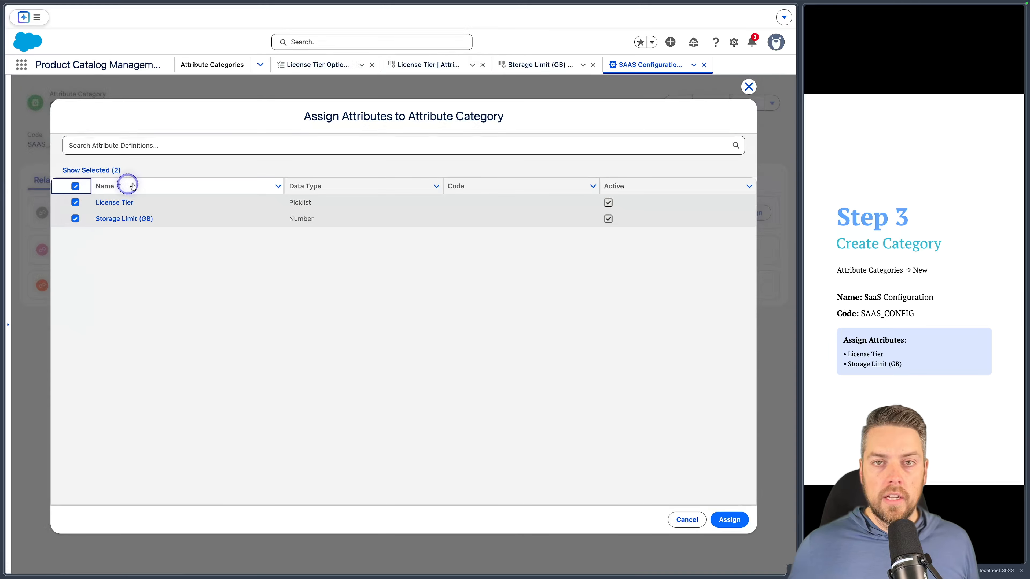
left_click(728, 519)
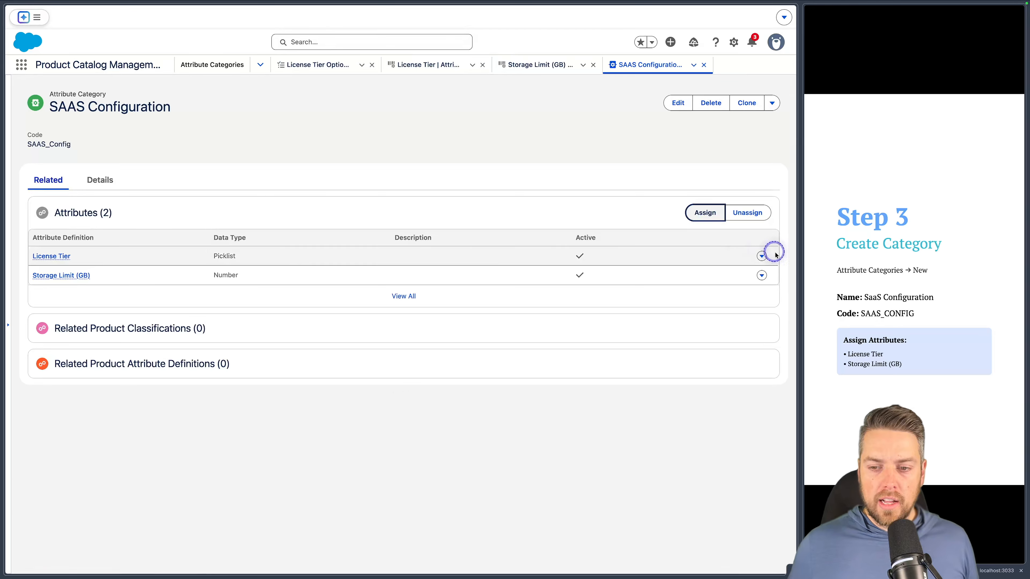
left_click(883, 252)
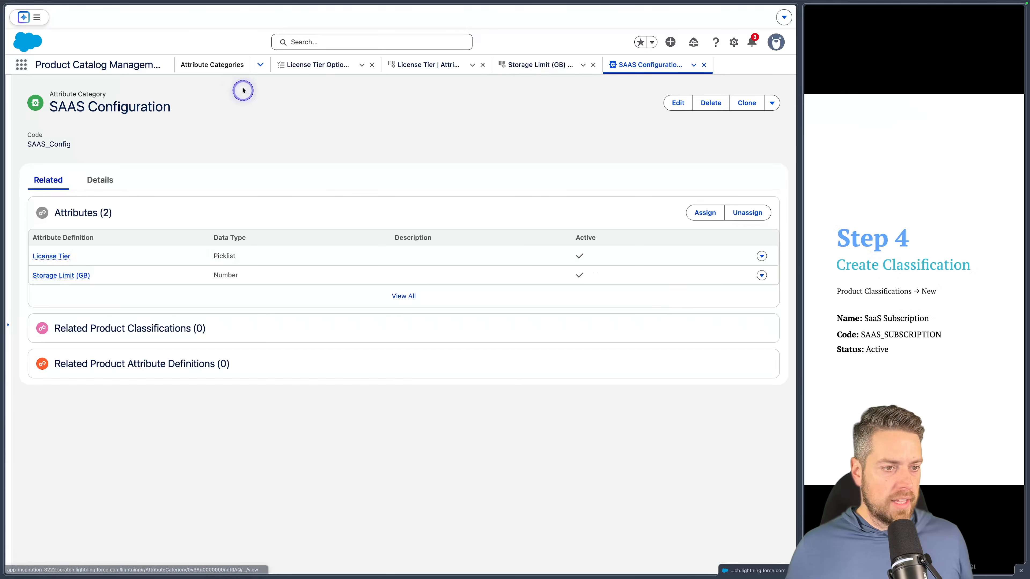
Step: Start a new product classification named SaaS Subscription with the code SaaS_Subscription
left_click(256, 66)
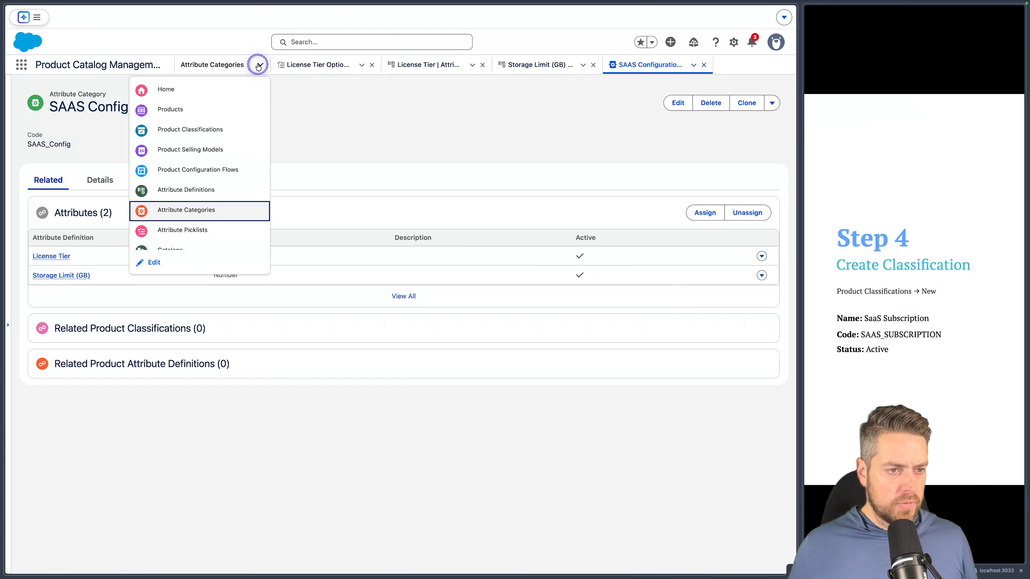
left_click(211, 136)
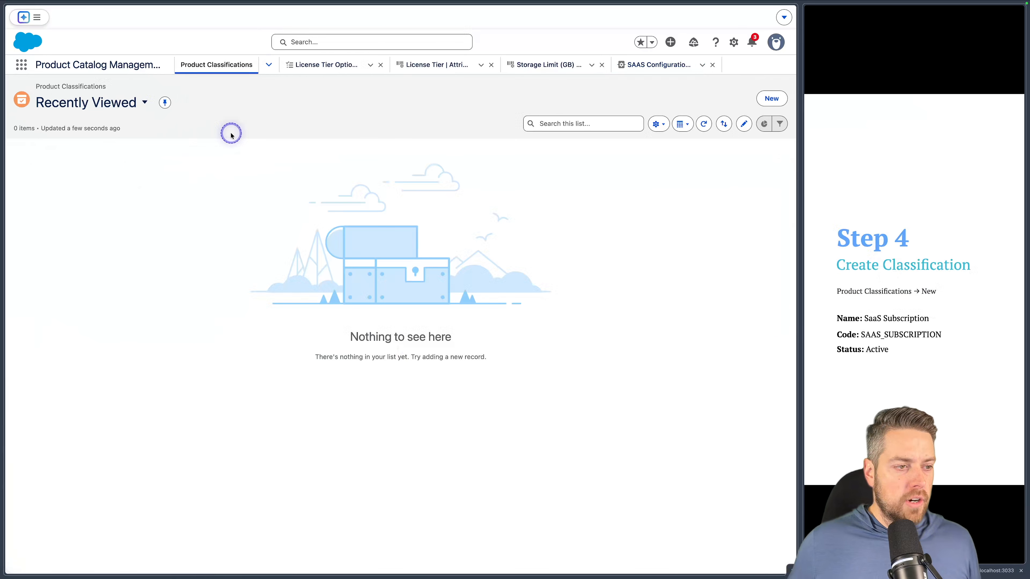
left_click(770, 98)
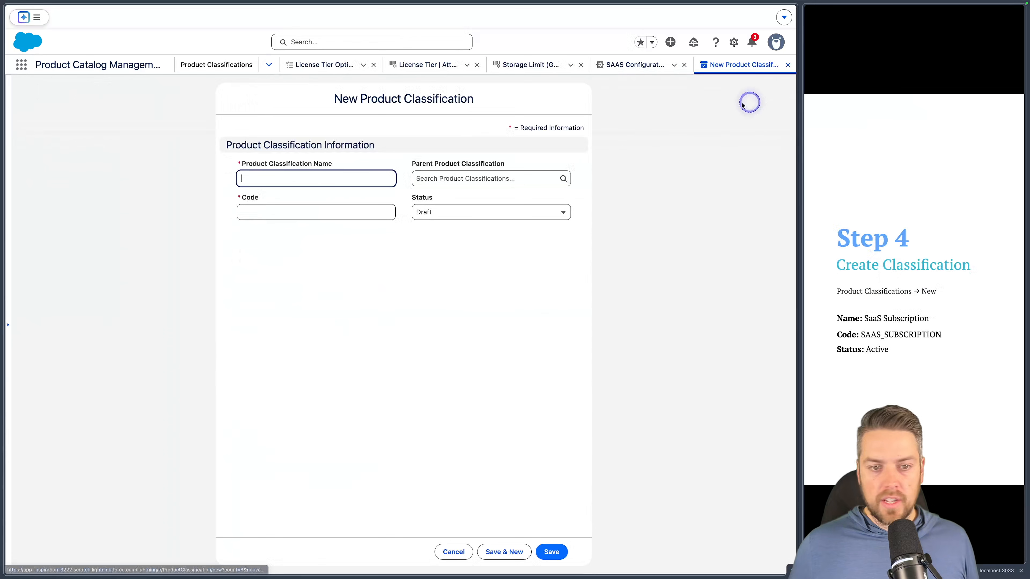
left_click(335, 182)
type("S")
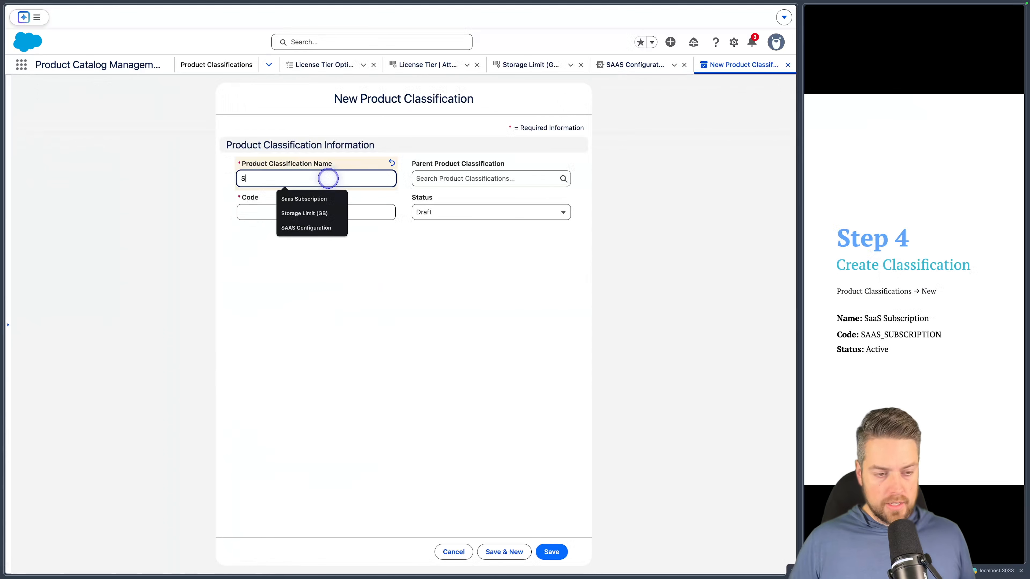
type("aaS Subsc")
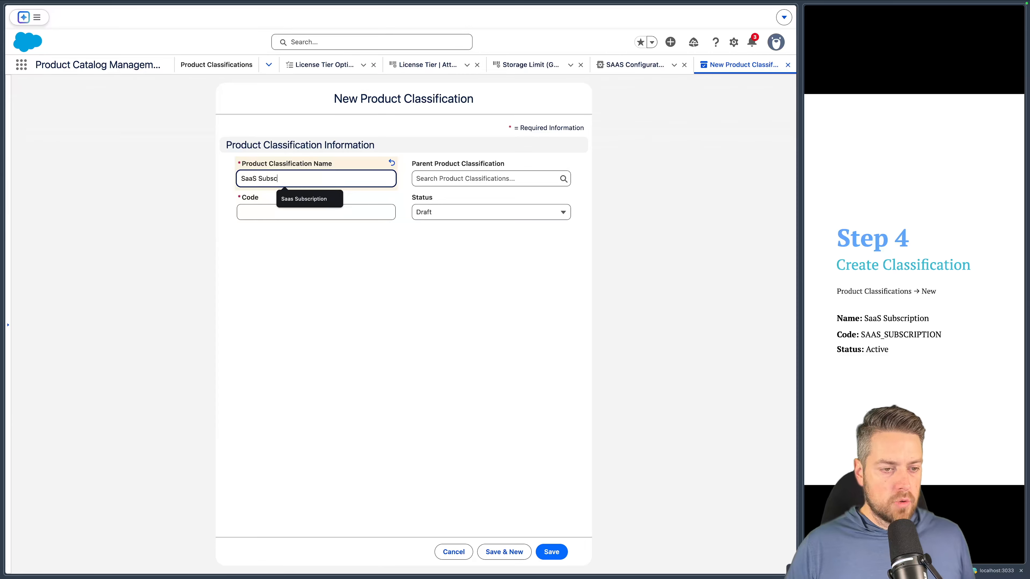
key("super+a")
key("super+c")
left_click(279, 212)
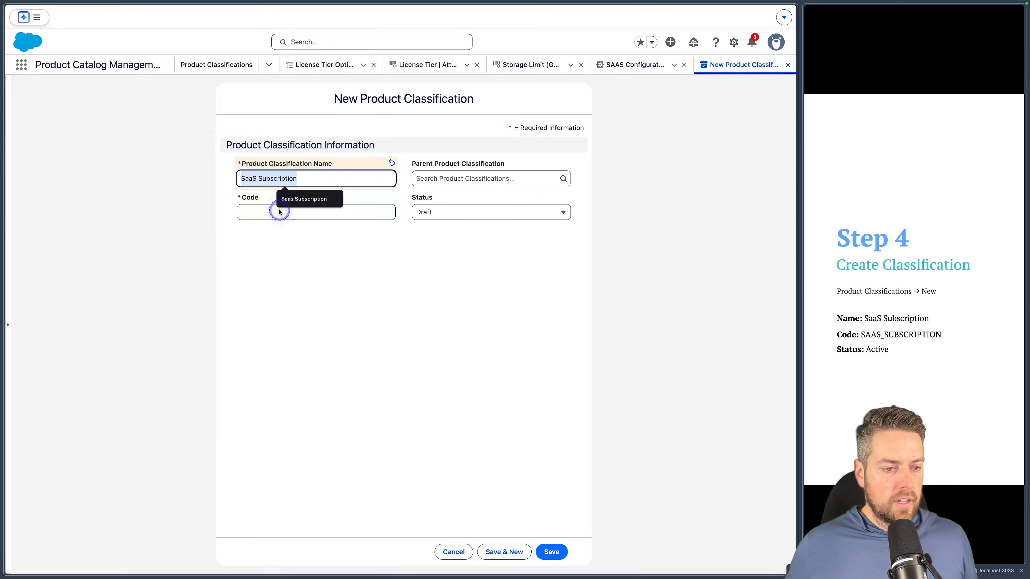
key("super+v")
key("BackSpace")
type("_")
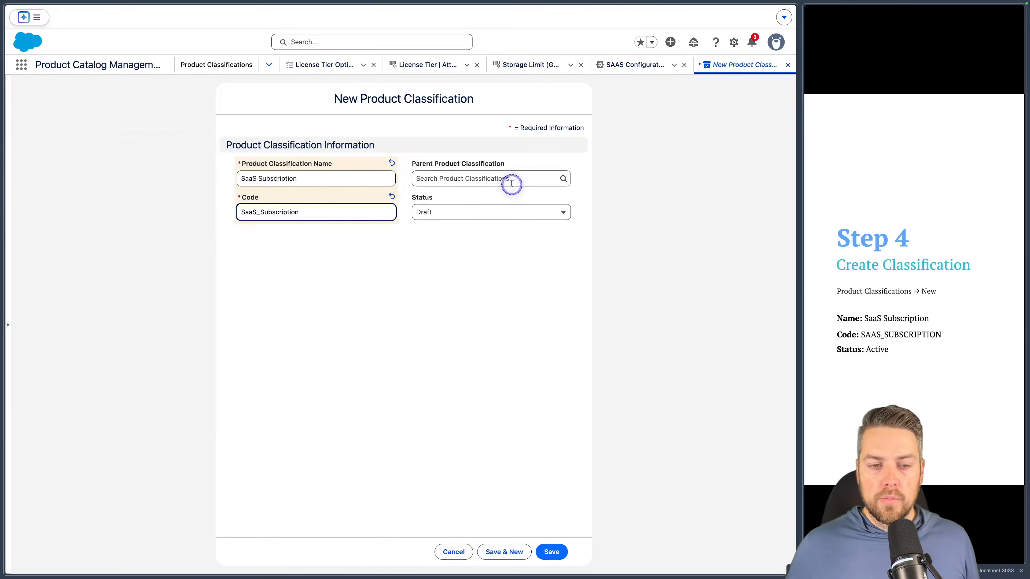
Step: Set the SaaS Subscription classification's status to Active and save it
left_click(474, 206)
left_click(470, 262)
left_click(550, 550)
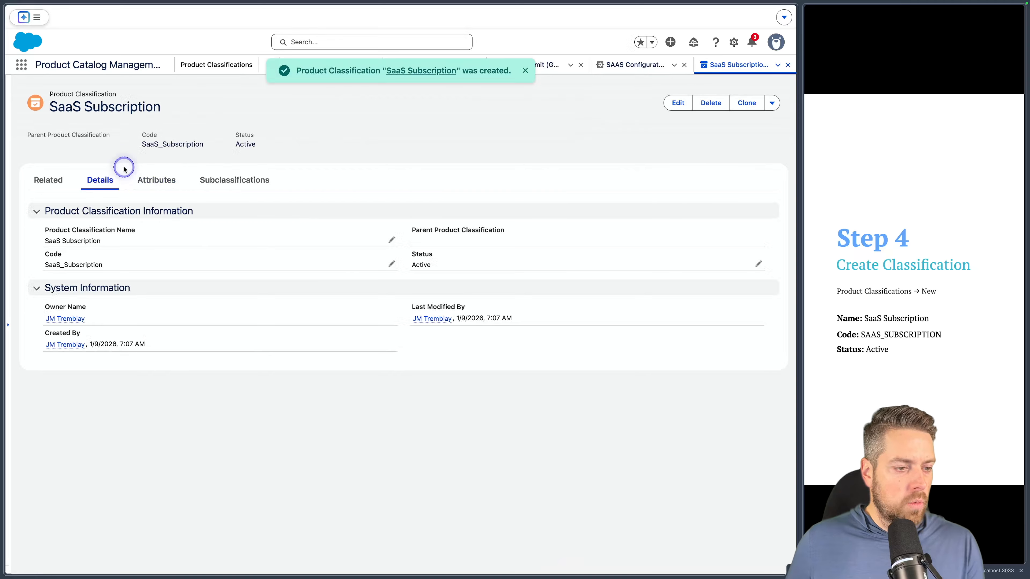
Step: Assign attributes to the SaaS Subscription classification by category, using the SAAS Configuration category
left_click(186, 185)
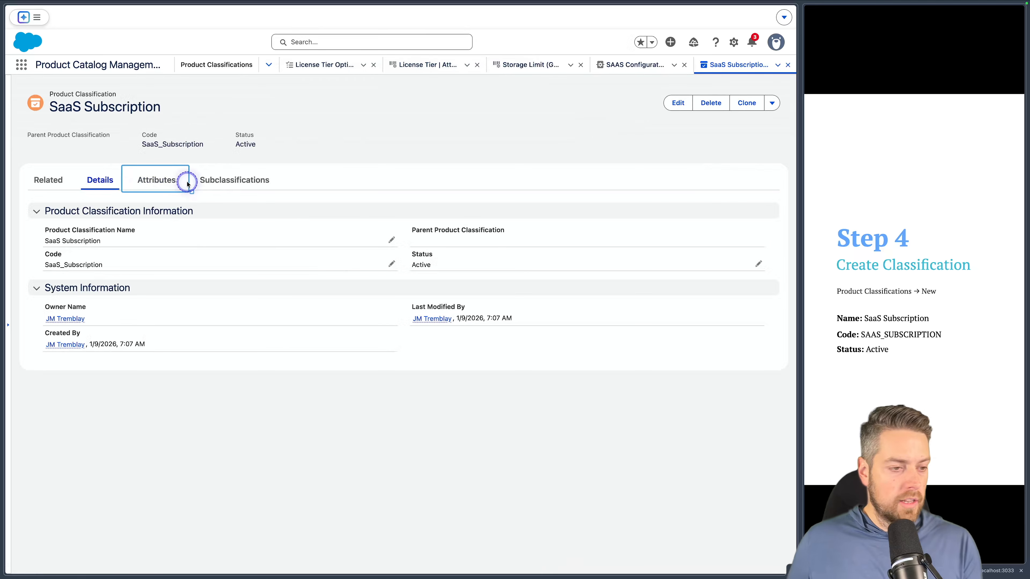
left_click(166, 179)
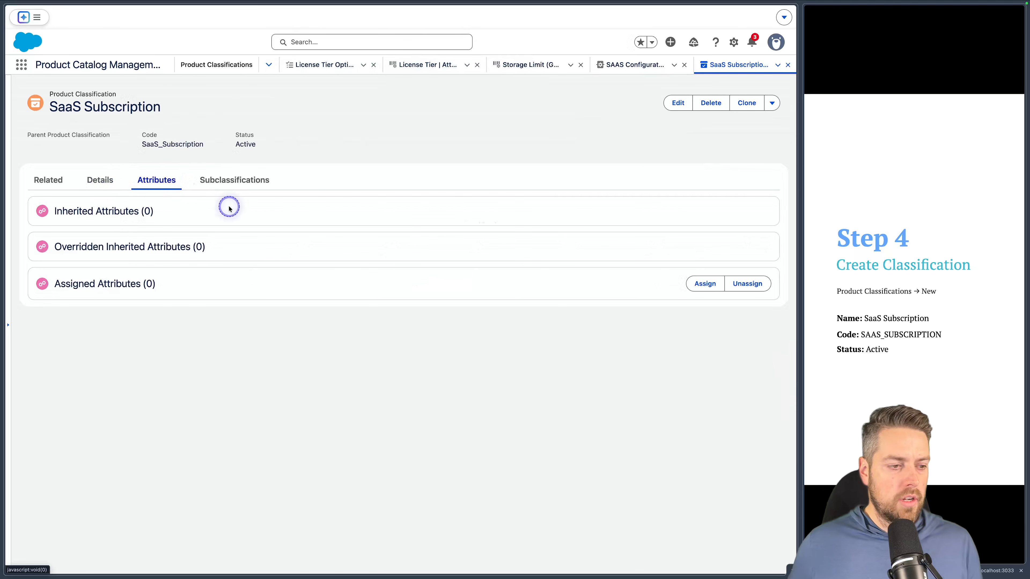
left_click(701, 292)
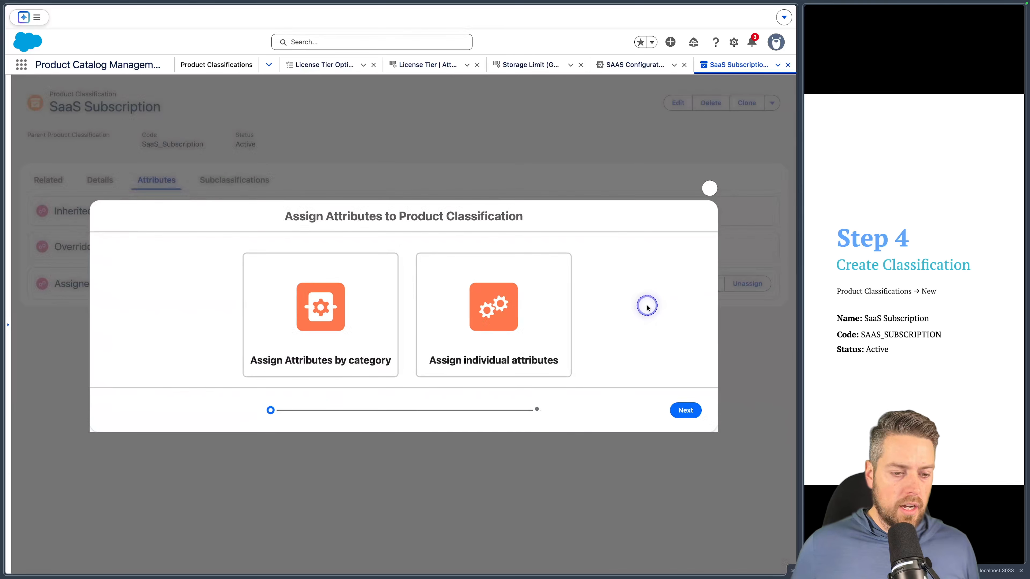
left_click(490, 299)
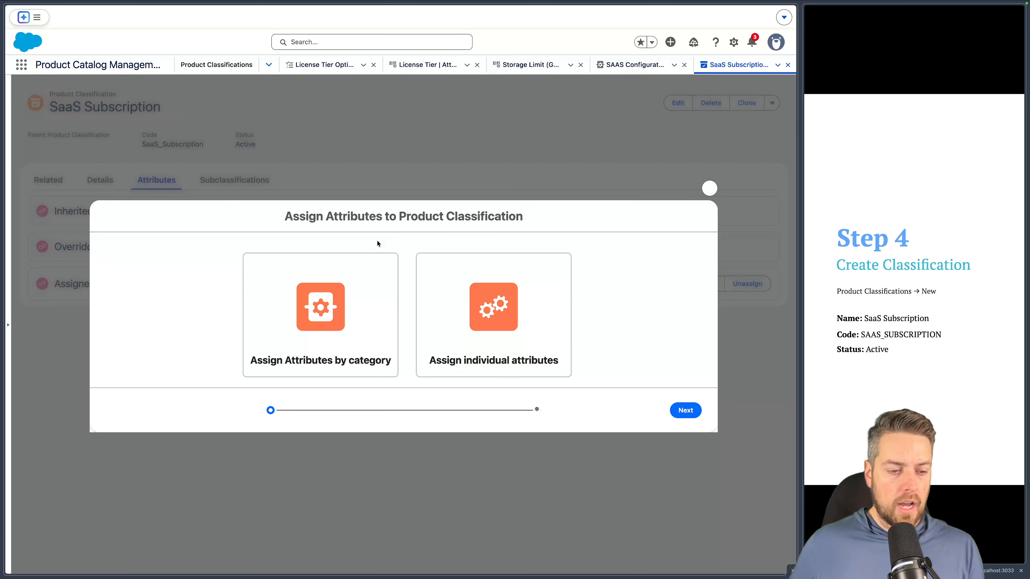
left_click(309, 310)
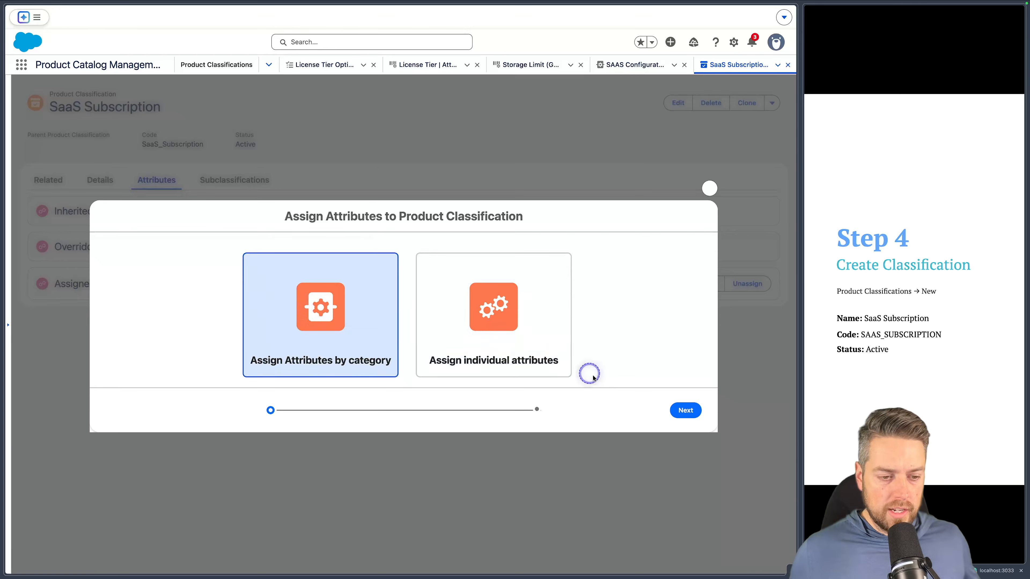
left_click(685, 410)
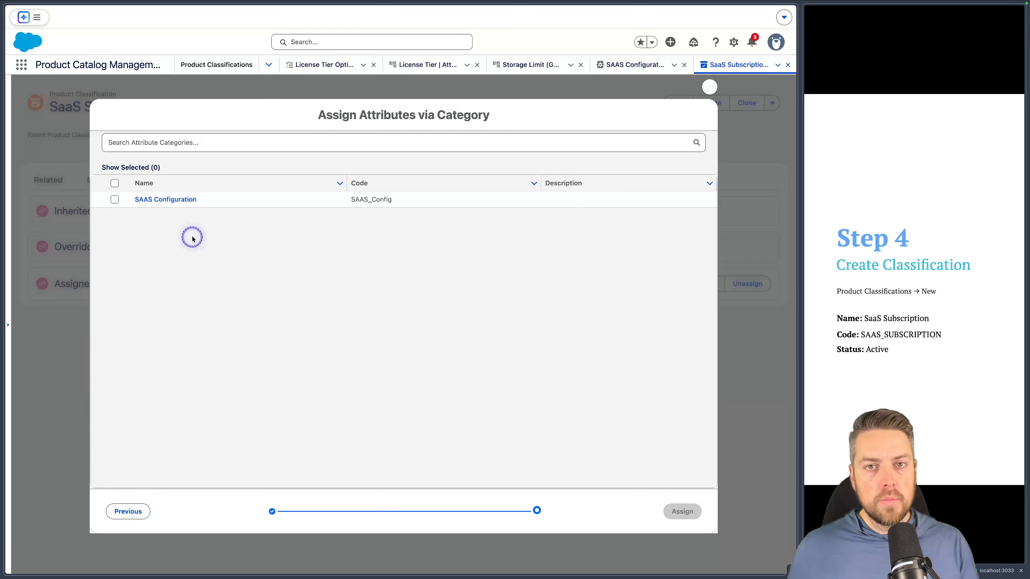
left_click(114, 199)
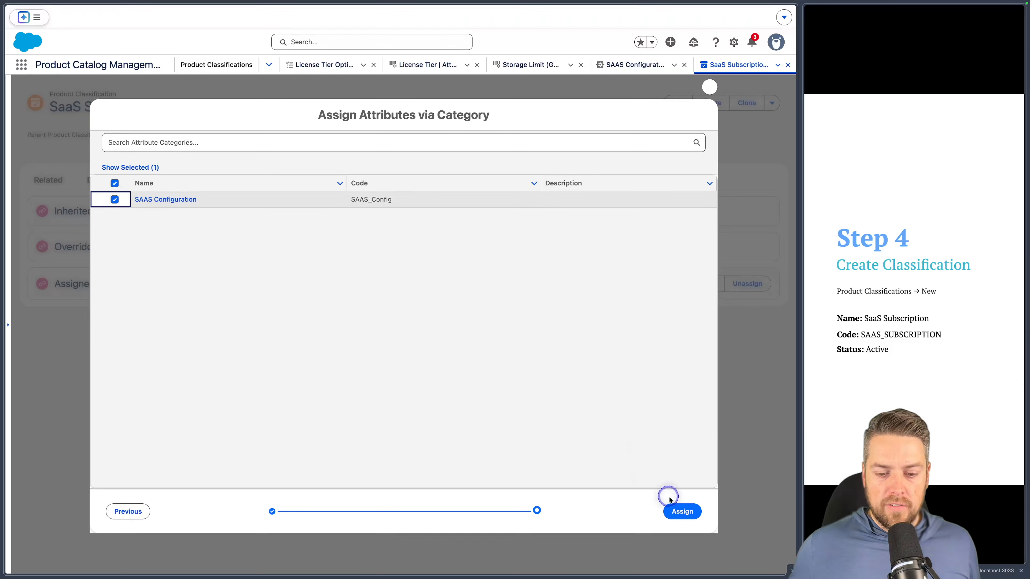
left_click(680, 511)
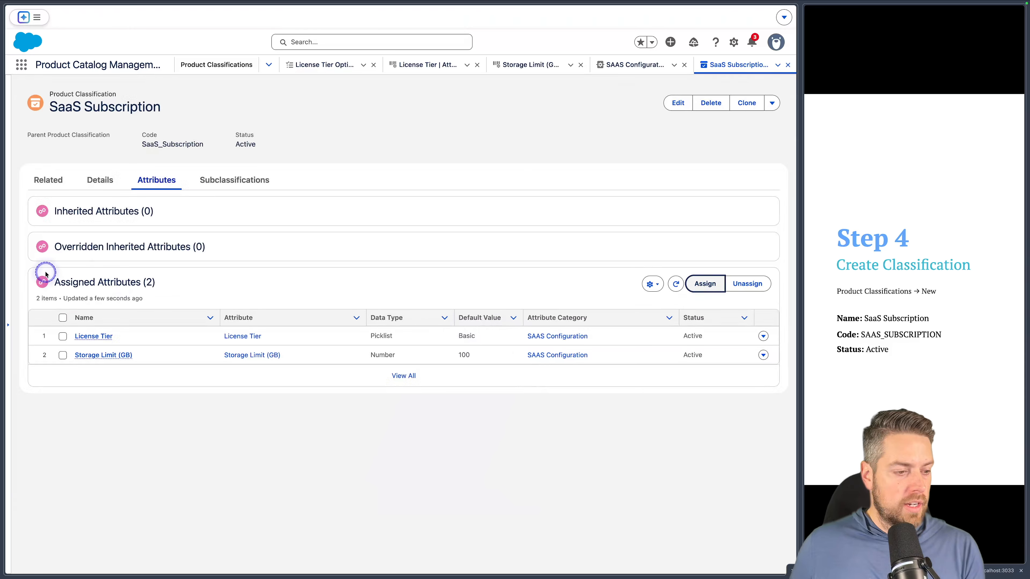
mouse_move(21, 260)
left_mouse_down()
mouse_move(92, 299)
mouse_move(689, 406)
mouse_move(789, 390)
left_mouse_up()
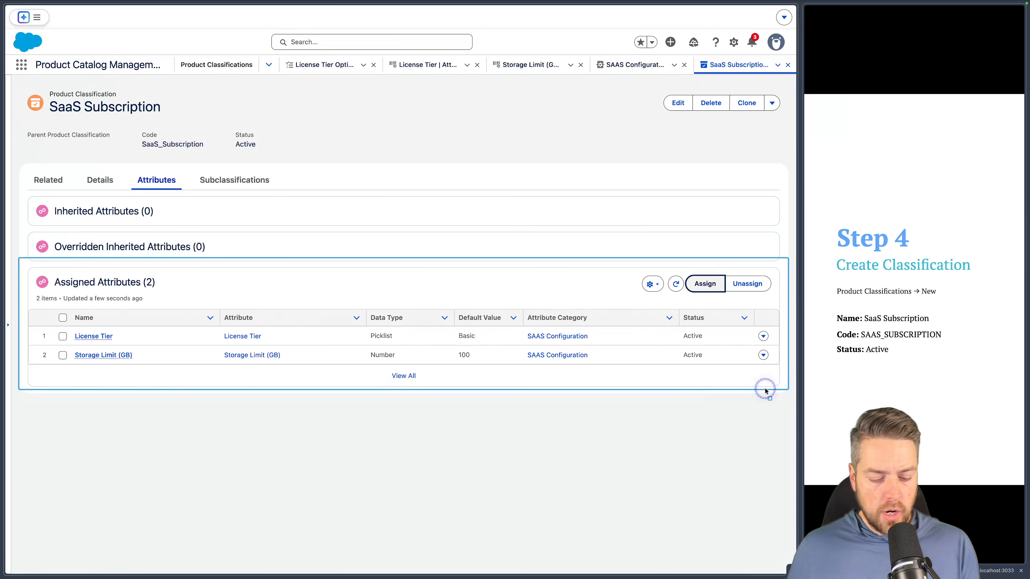
left_click(555, 115)
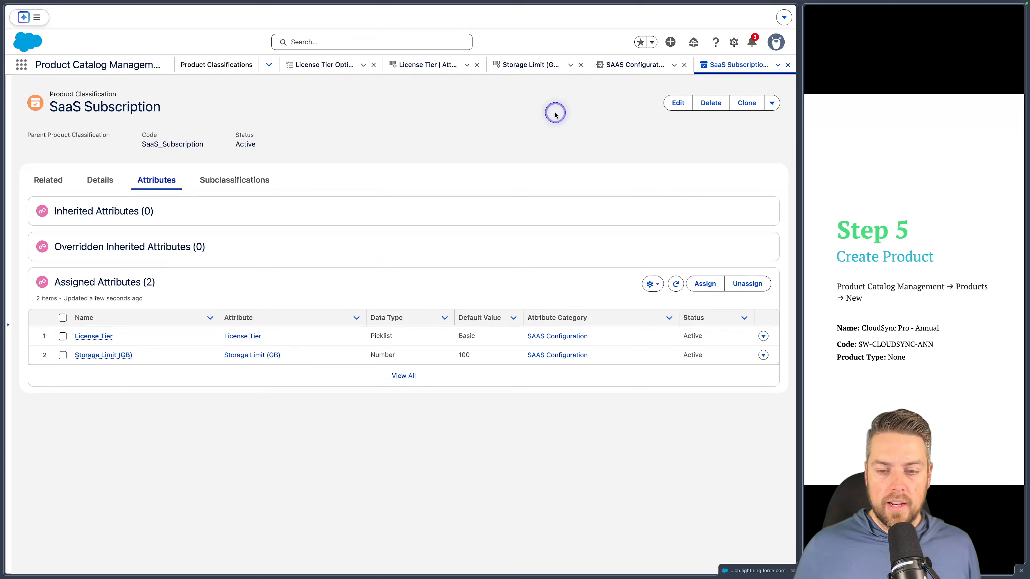
Step: Start a new product named CloudSync Pro - Annual and mark it as active
left_click(269, 65)
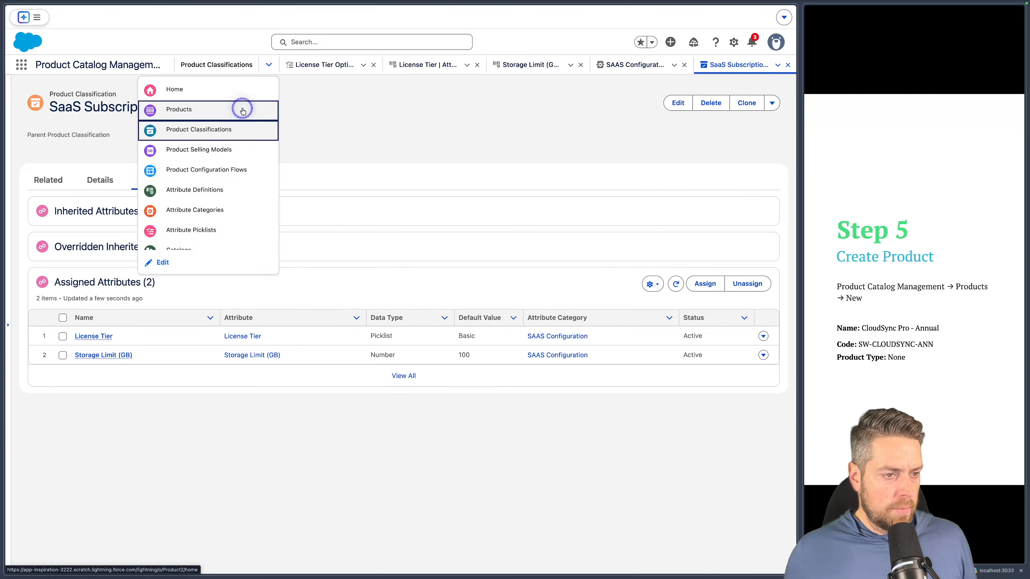
left_click(240, 108)
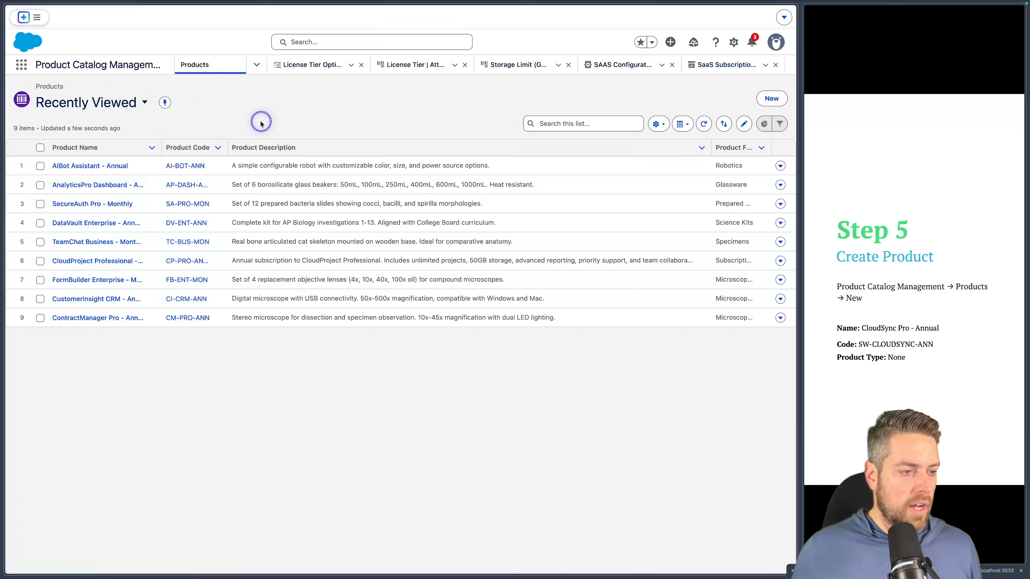
left_click(772, 98)
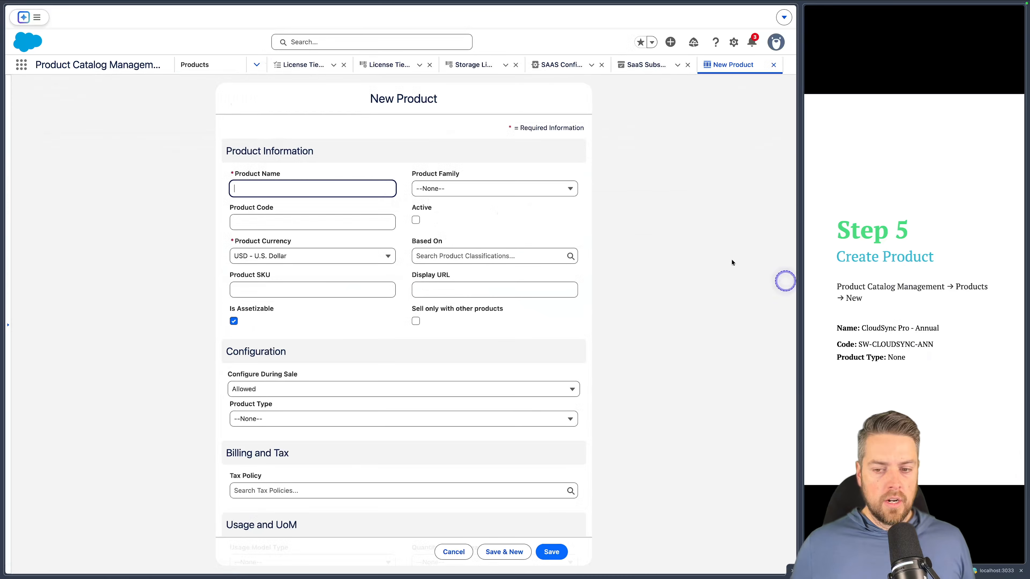
type("Cloud")
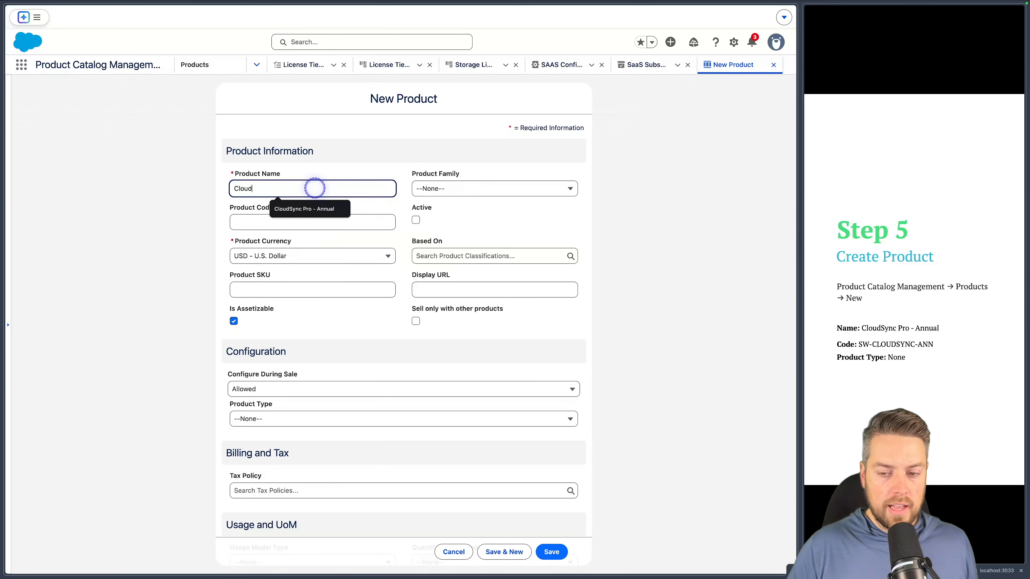
type("Sync Pro - Ann")
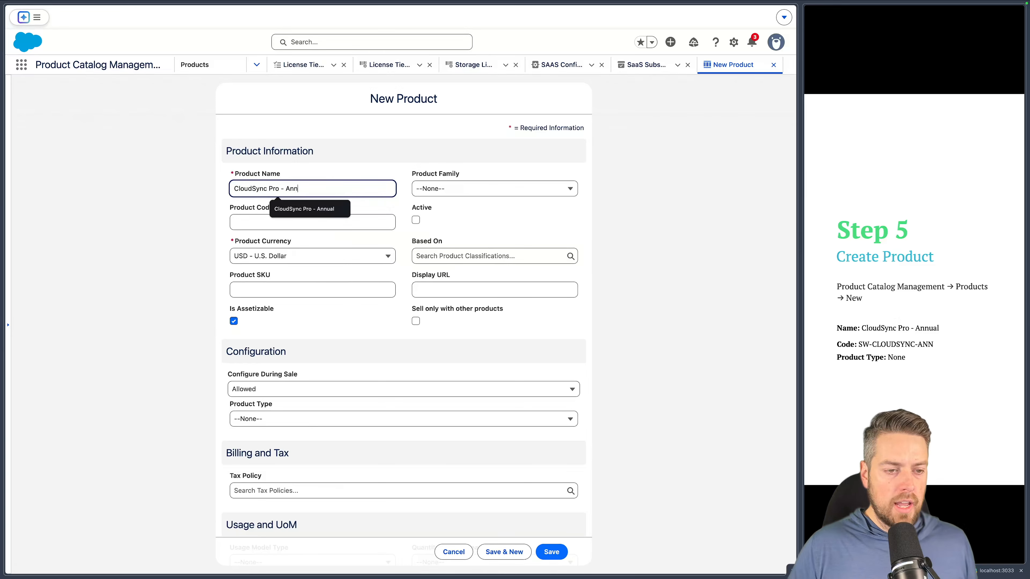
type("ual")
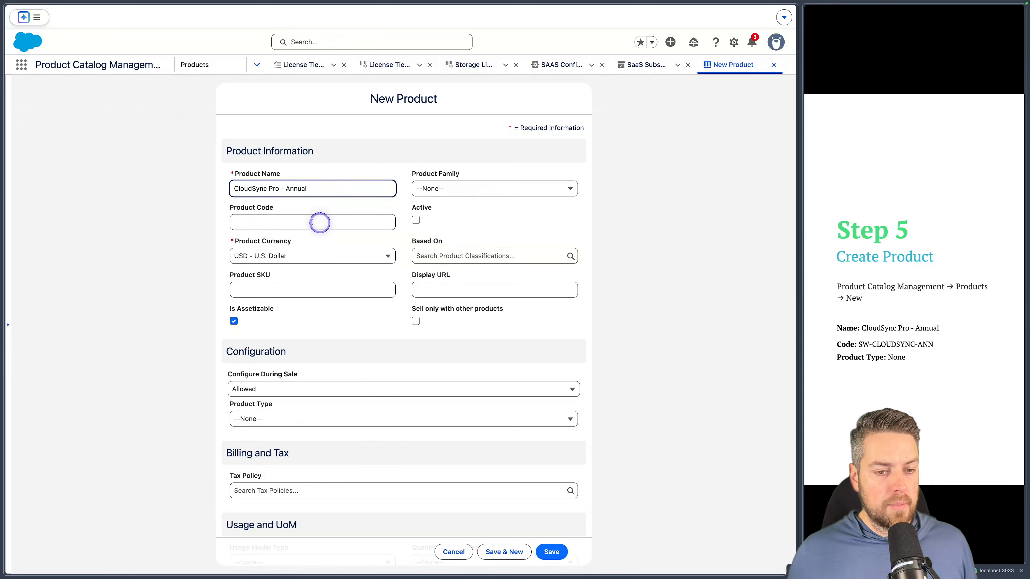
left_click(416, 221)
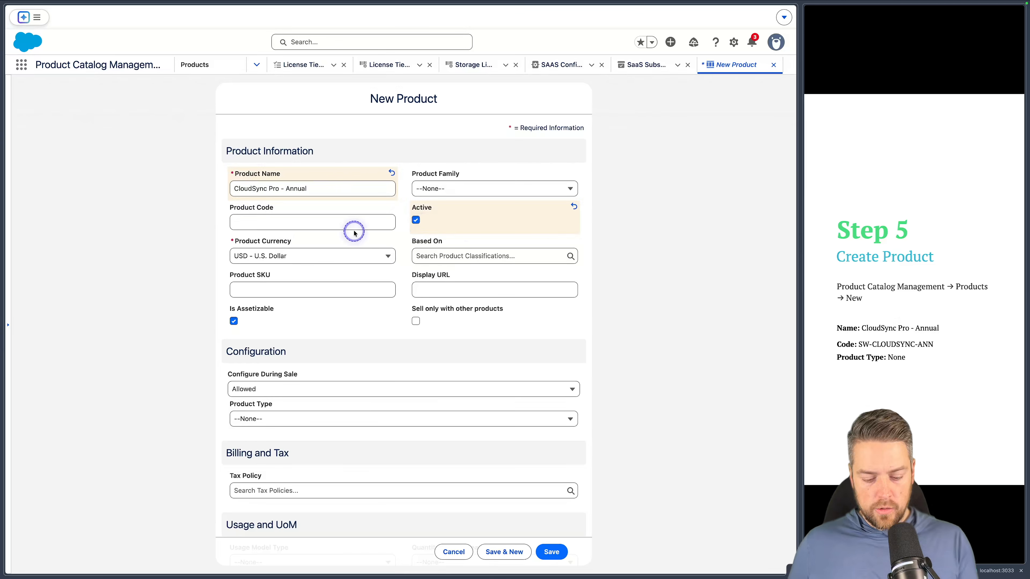
Step: Base the new product on the SaaS Subscription classification, leave its product type as None, and save it
left_click_drag(403, 232, 614, 275)
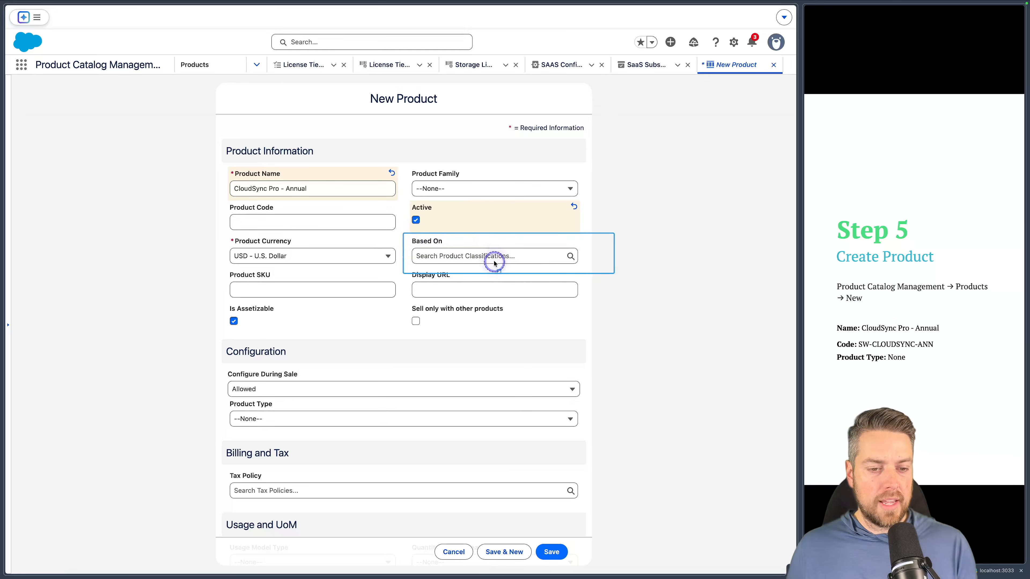
left_click(473, 254)
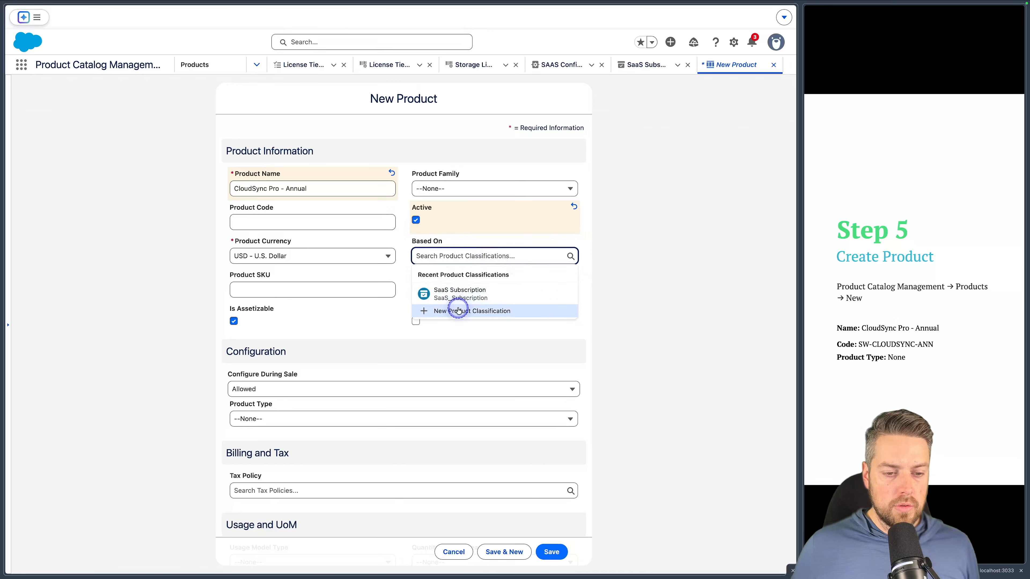
left_click(477, 294)
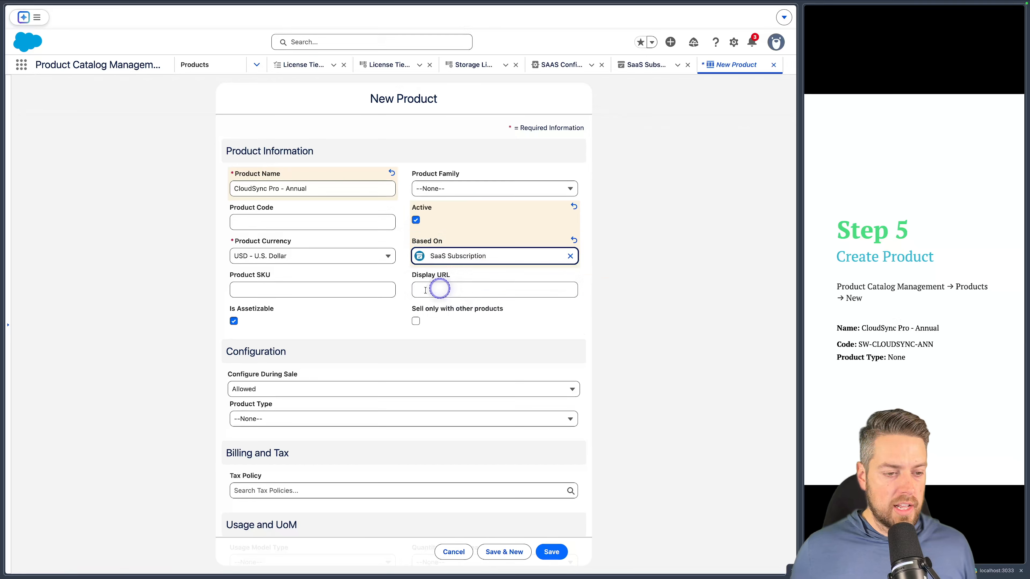
left_click(238, 389)
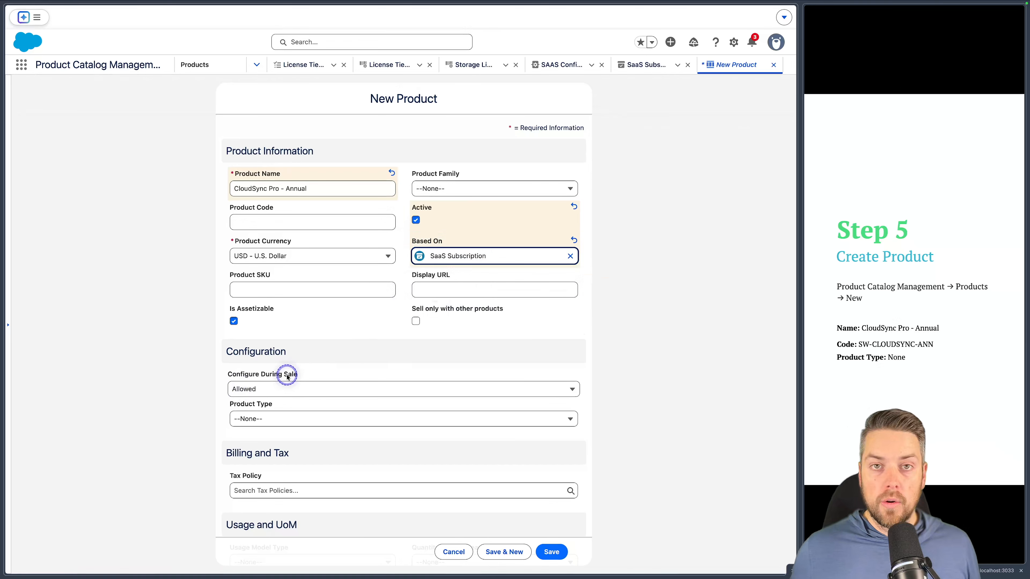
left_click(291, 419)
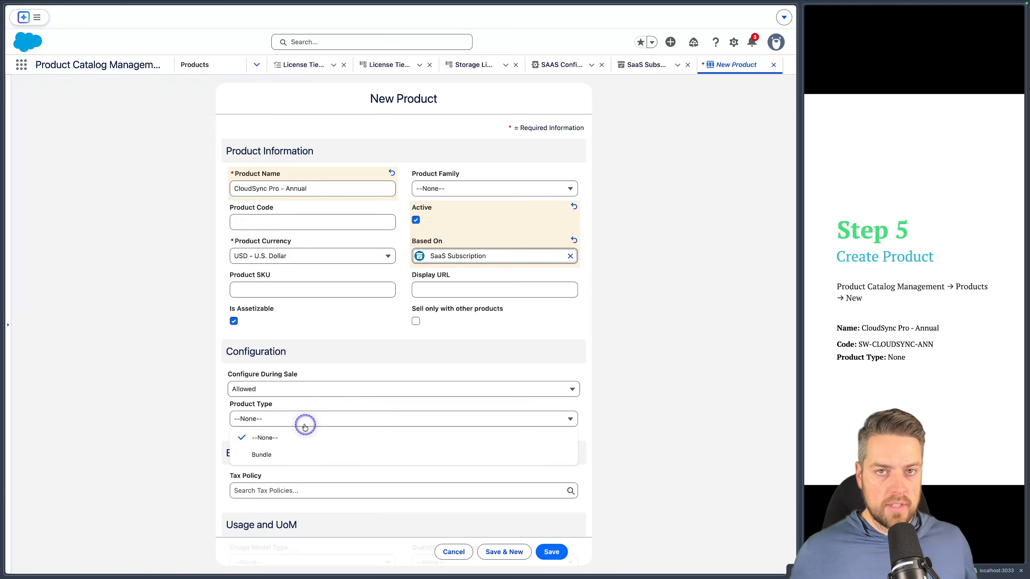
left_click(178, 398)
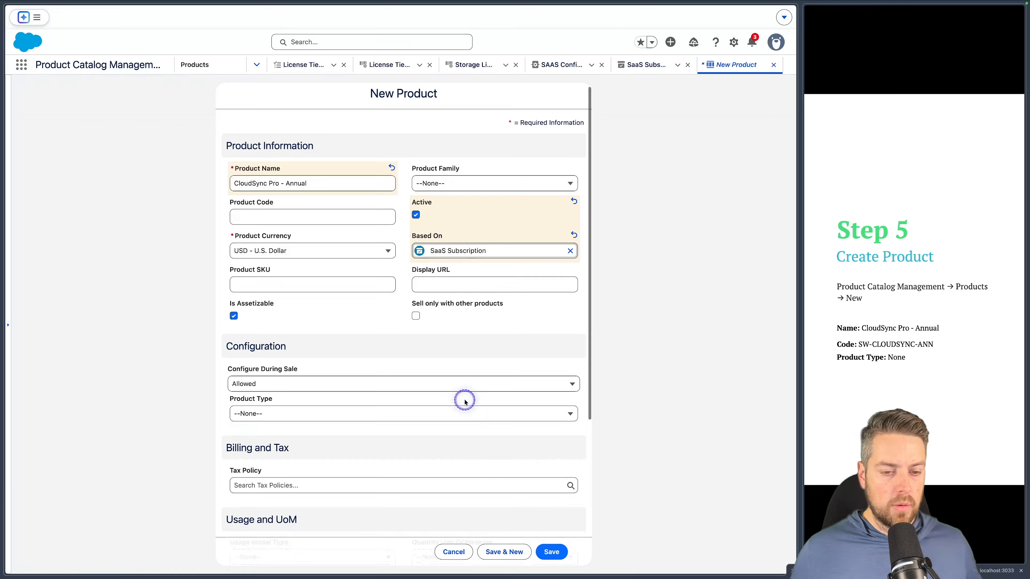
scroll(461, 398, "down", 5)
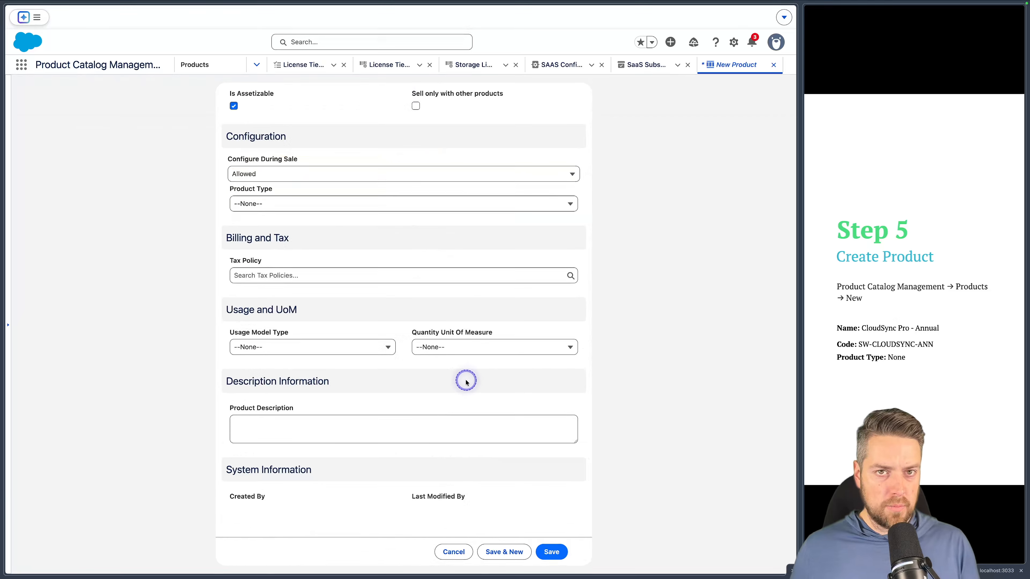
left_click(552, 552)
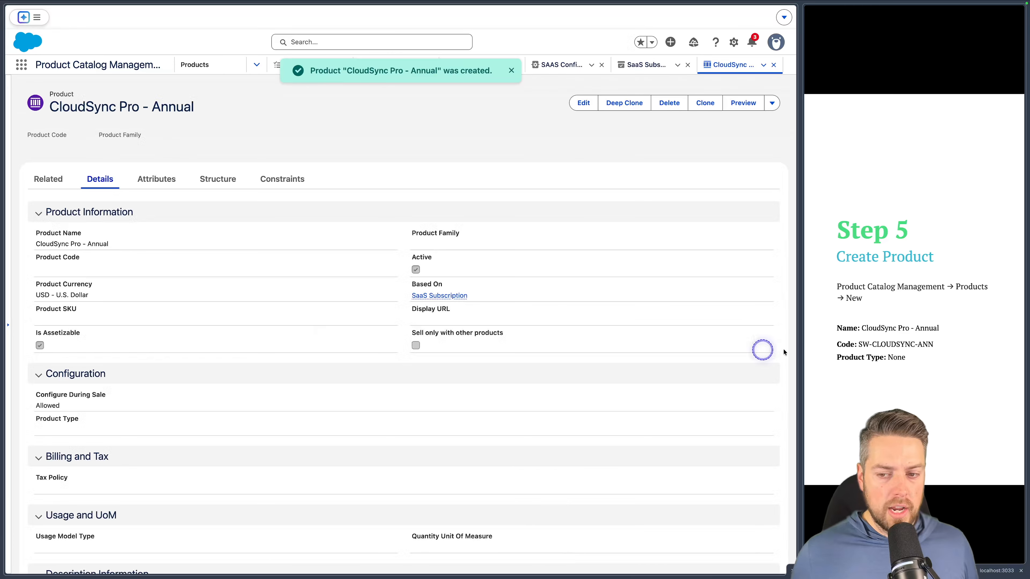
Step: Start a new selling model option for CloudSync Pro - Annual using the Term Based - Yearly selling model
left_click(863, 304)
key("Right")
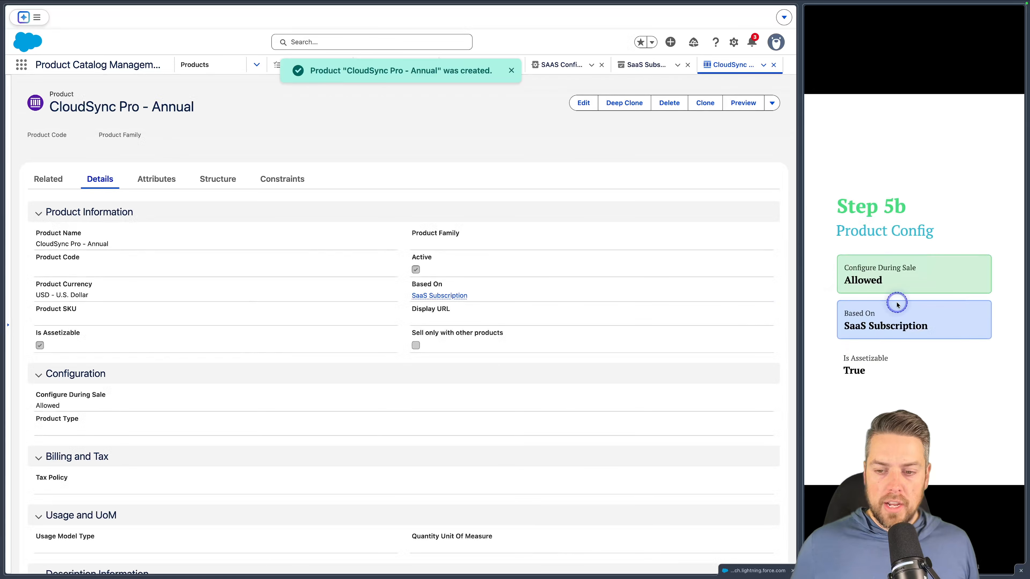
key("Right")
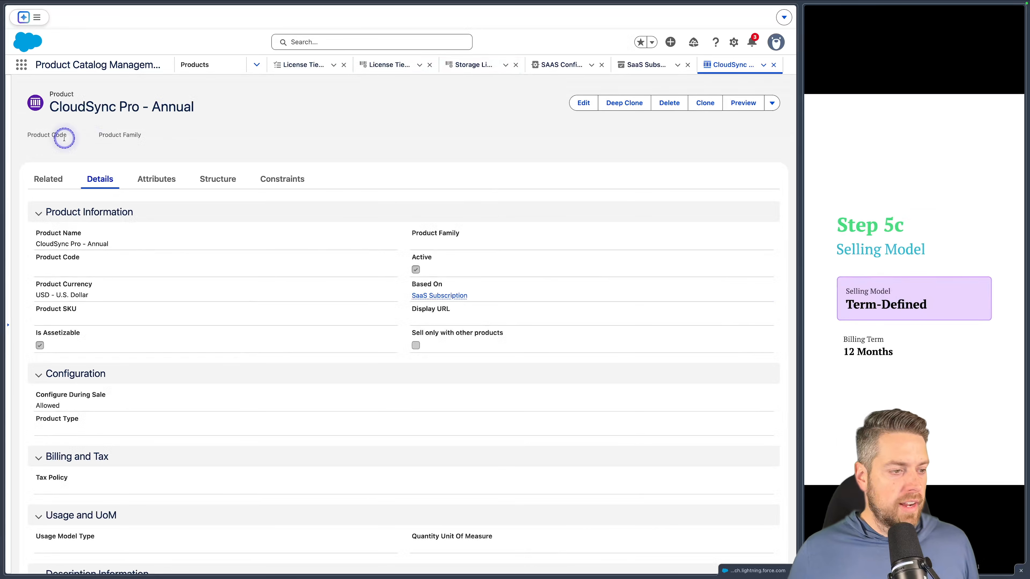
left_click(58, 183)
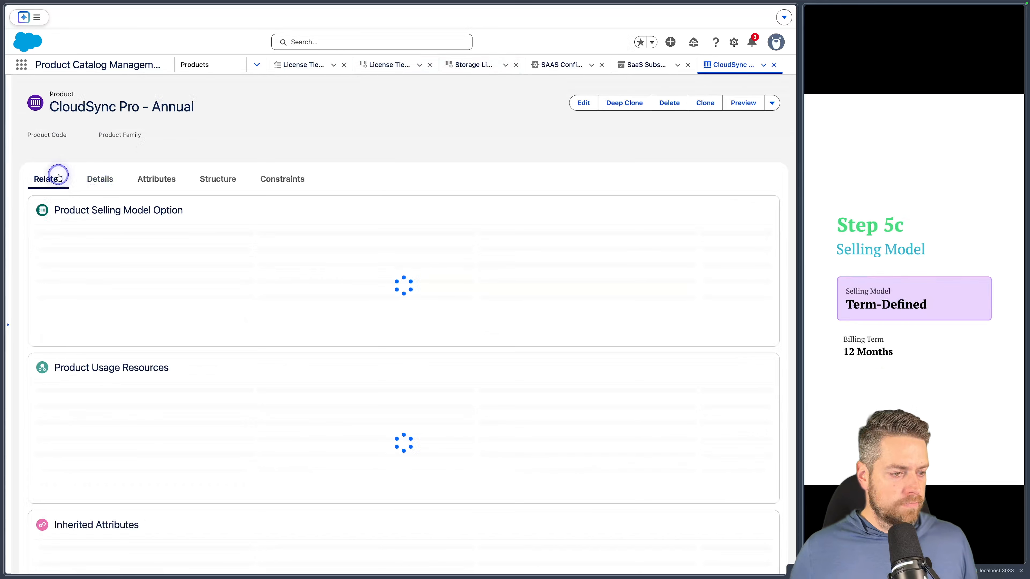
left_click(748, 211)
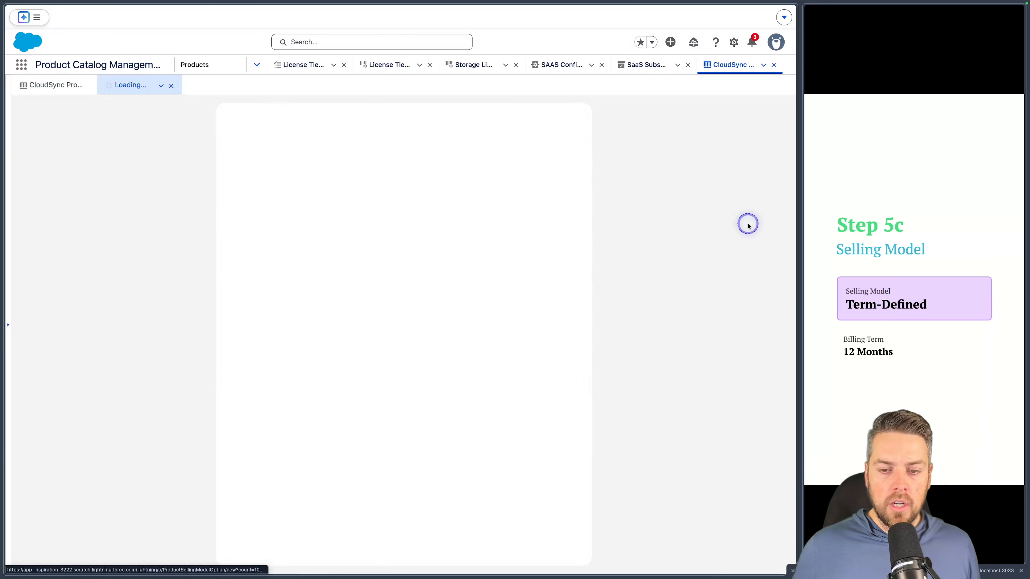
left_click(334, 201)
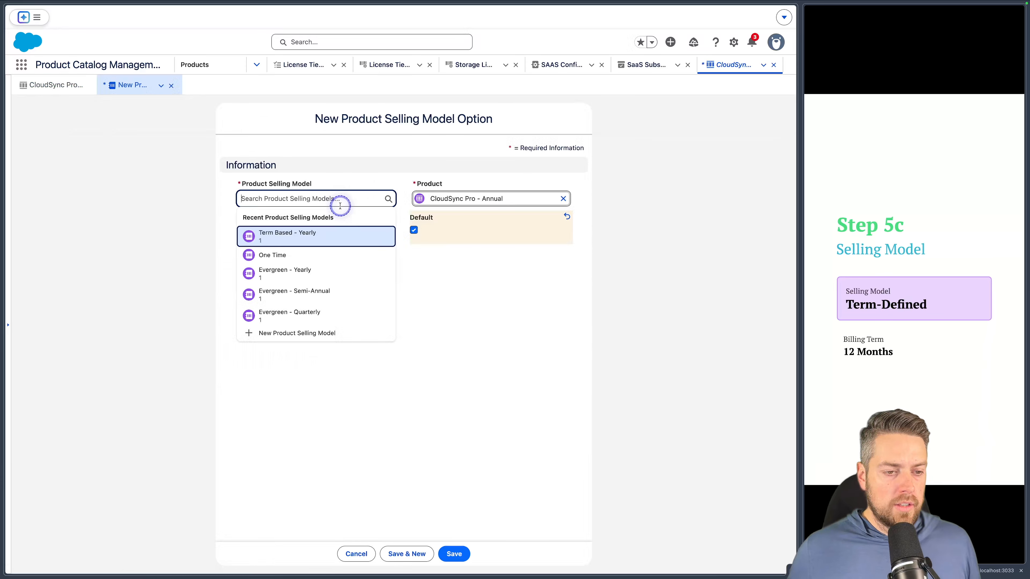
left_click(304, 237)
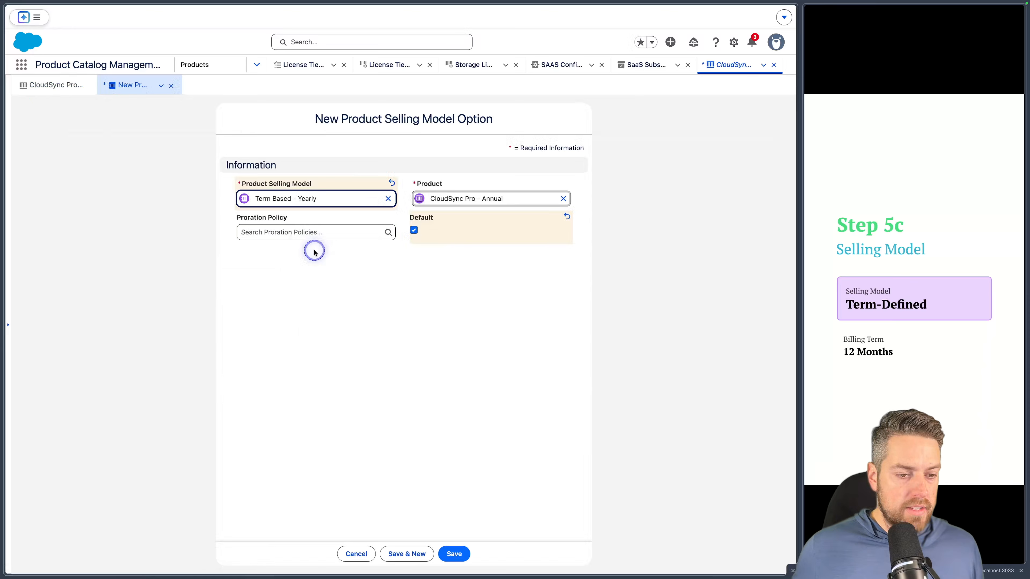
Step: Set the selling model option's proration policy to Default Proration Policy, save it, and return to the product record
left_click(307, 233)
type("defa")
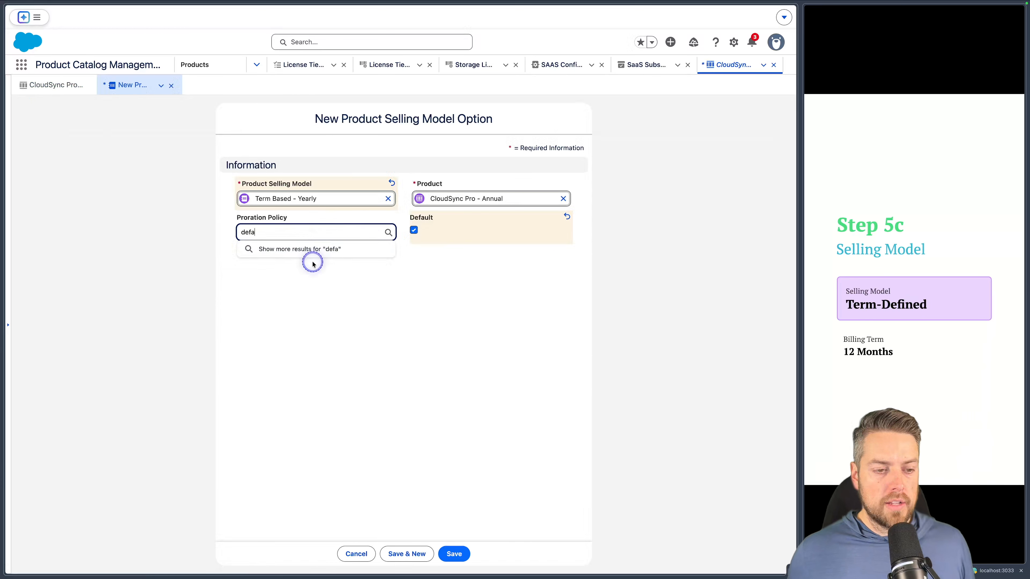
left_click(301, 280)
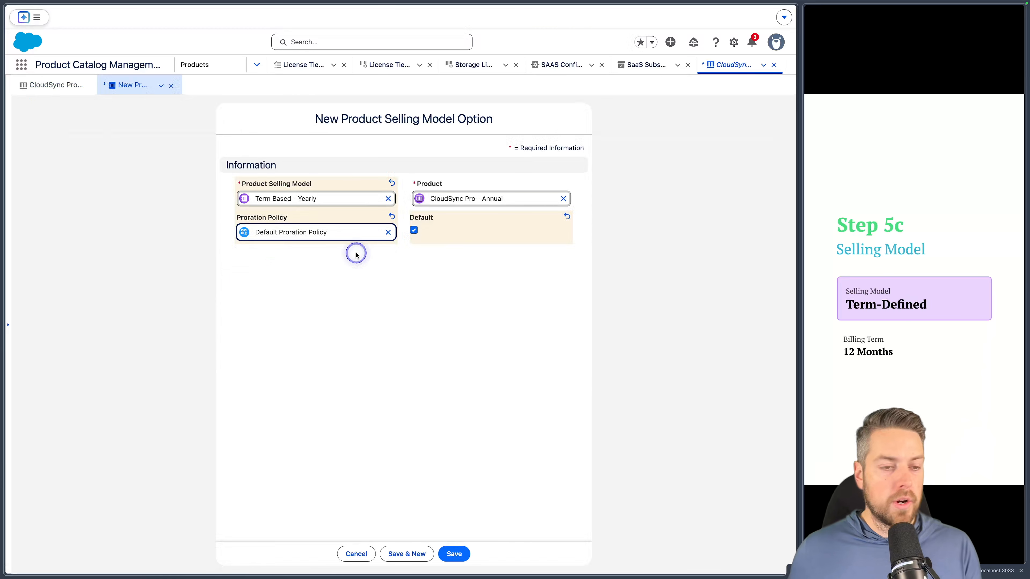
left_click(460, 554)
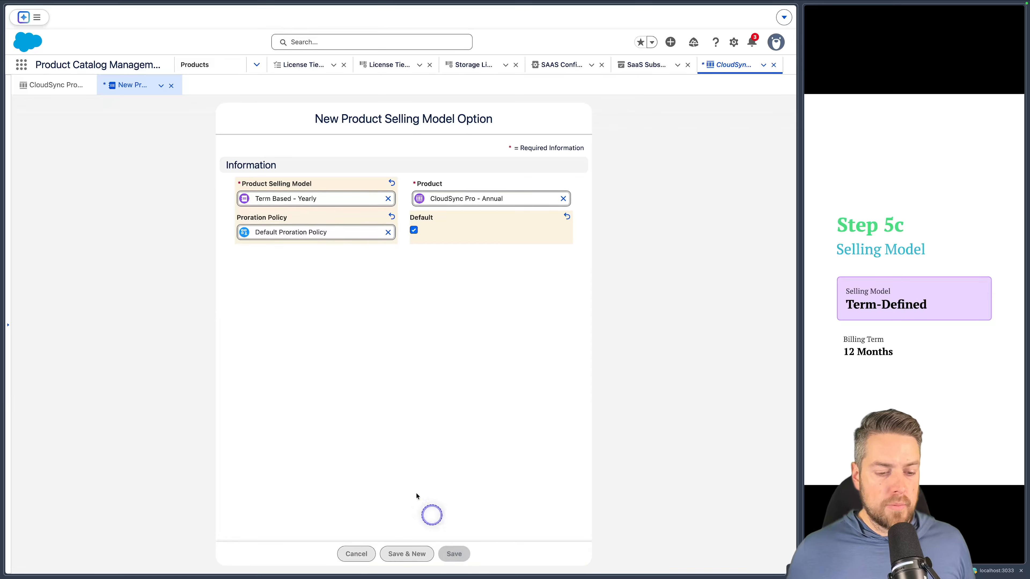
left_click(39, 83)
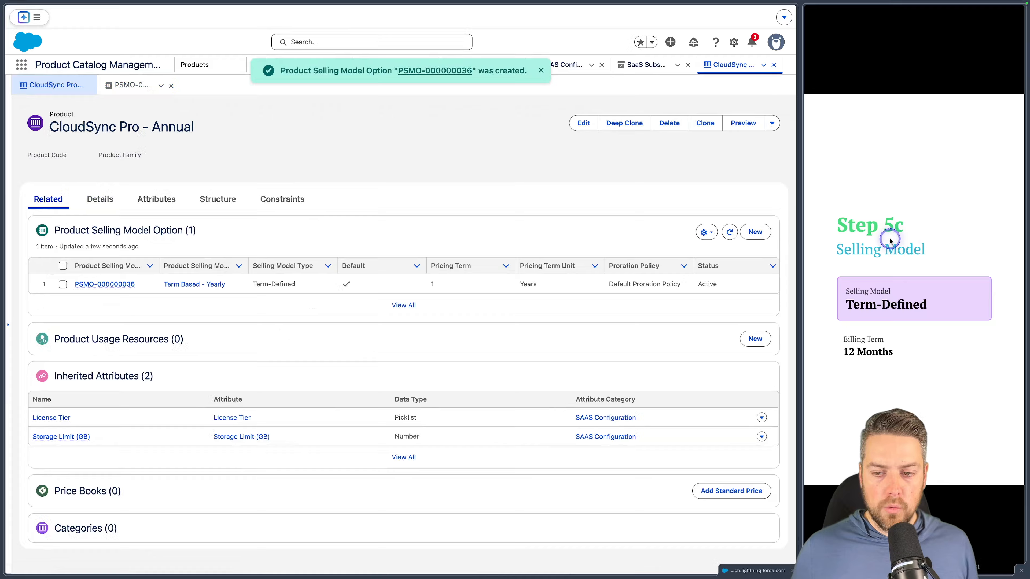
Step: Add a Standard Price Book entry for CloudSync Pro - Annual with a 2,400 list price and the Term Based - Yearly selling model
left_click(856, 246)
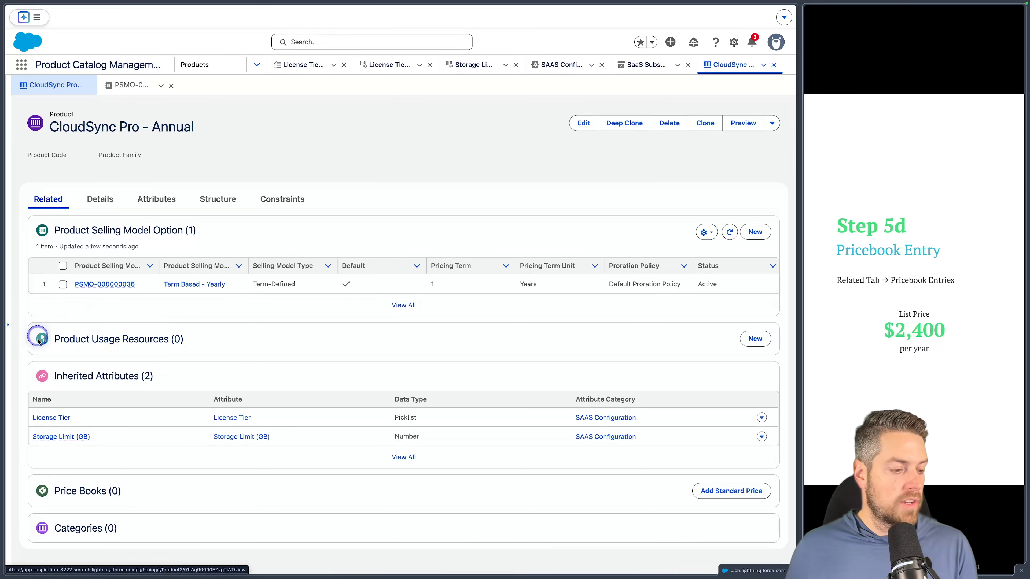
left_click_drag(22, 355, 617, 475)
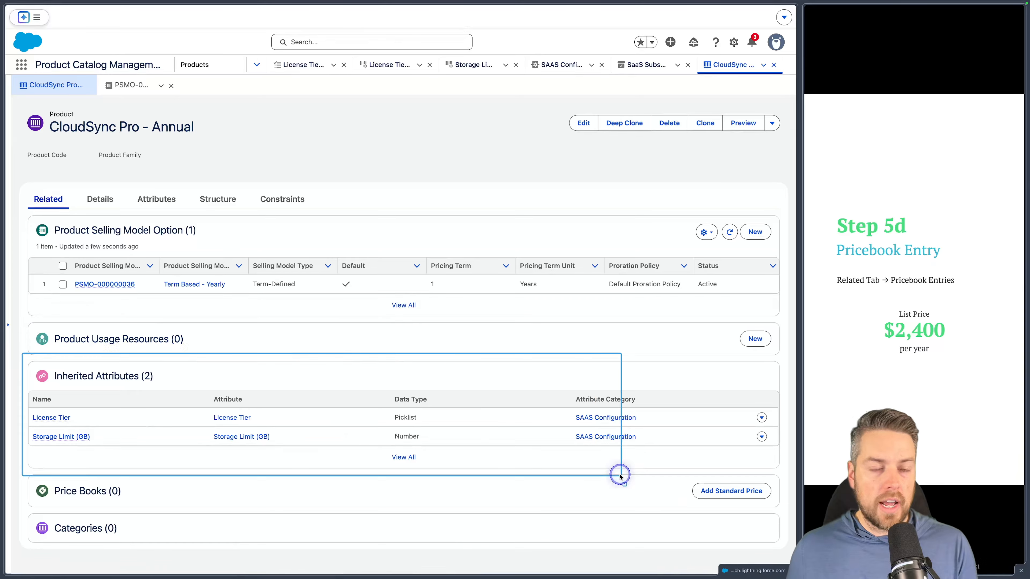
left_click(717, 491)
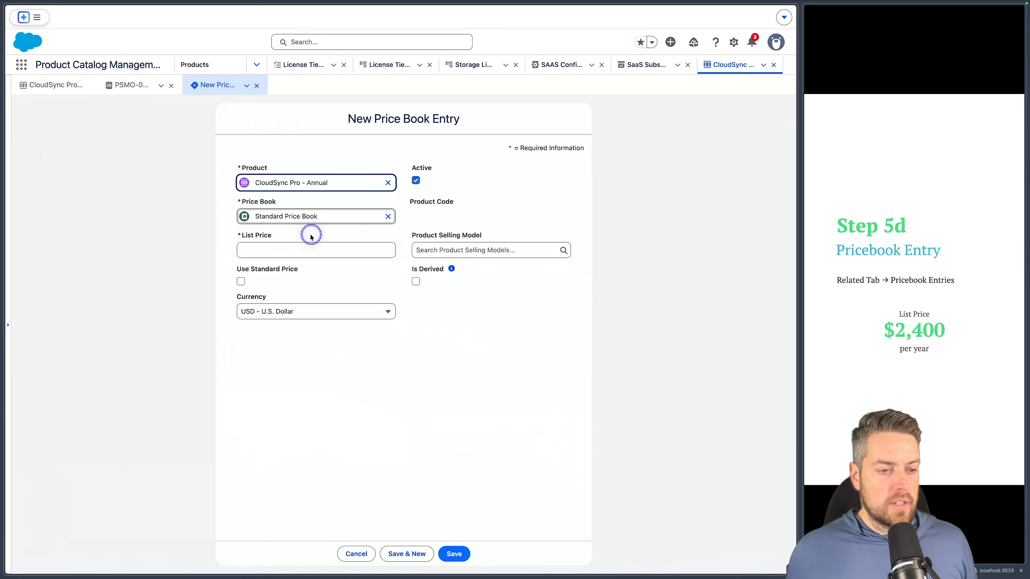
left_click(310, 249)
type("2,400")
key("Tab")
left_click(488, 250)
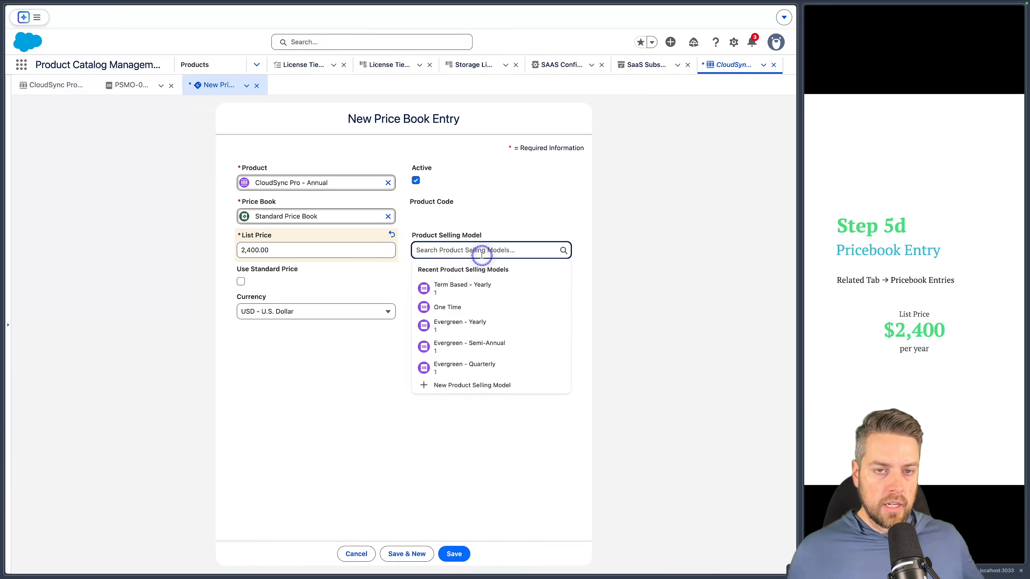
left_click(476, 287)
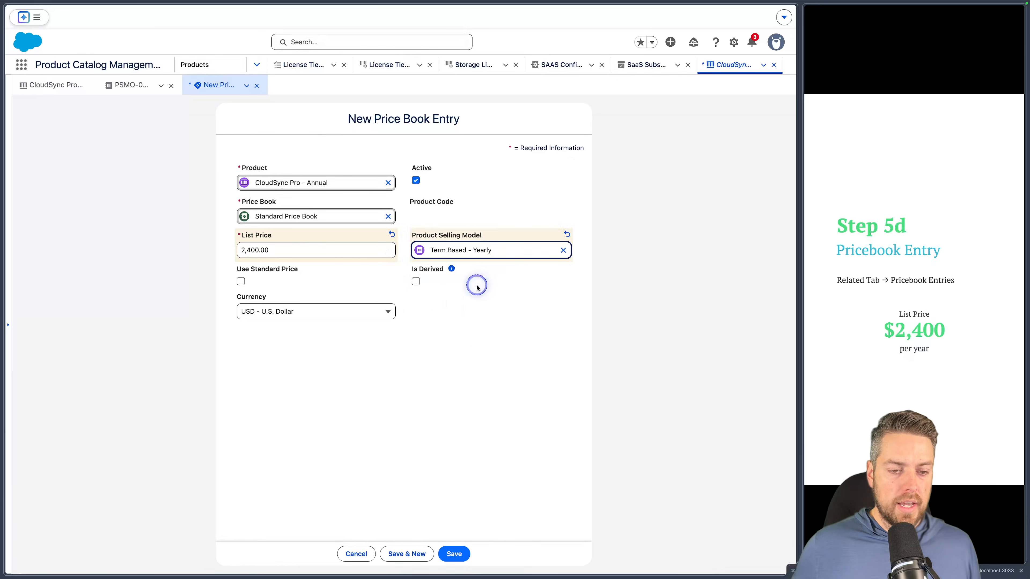
left_click(460, 553)
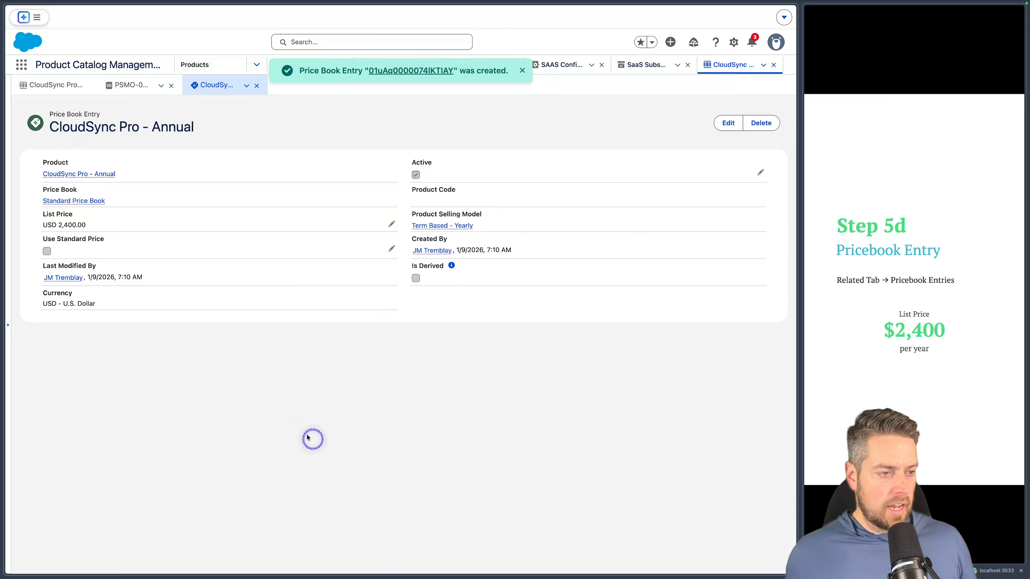
Step: Return to the CloudSync Pro - Annual product record and start an override of its inherited Storage Limit (GB) attribute
left_click(52, 85)
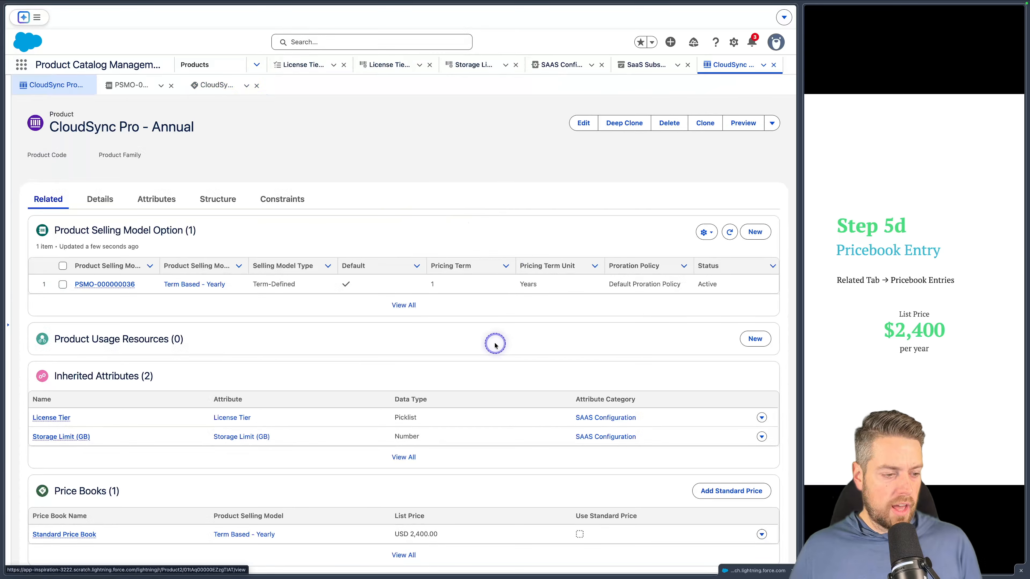
scroll(495, 346, "down", 2)
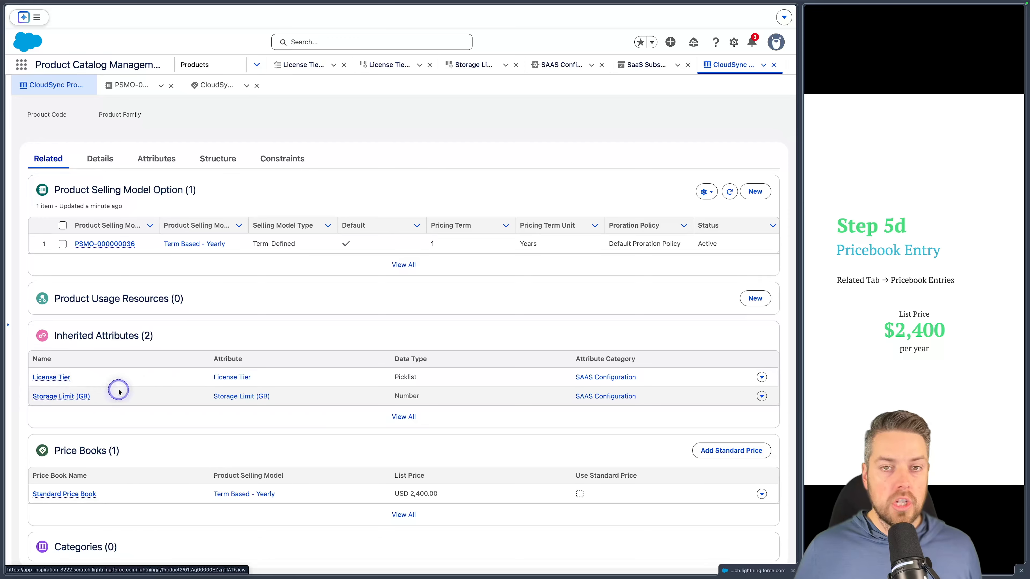
left_click(762, 396)
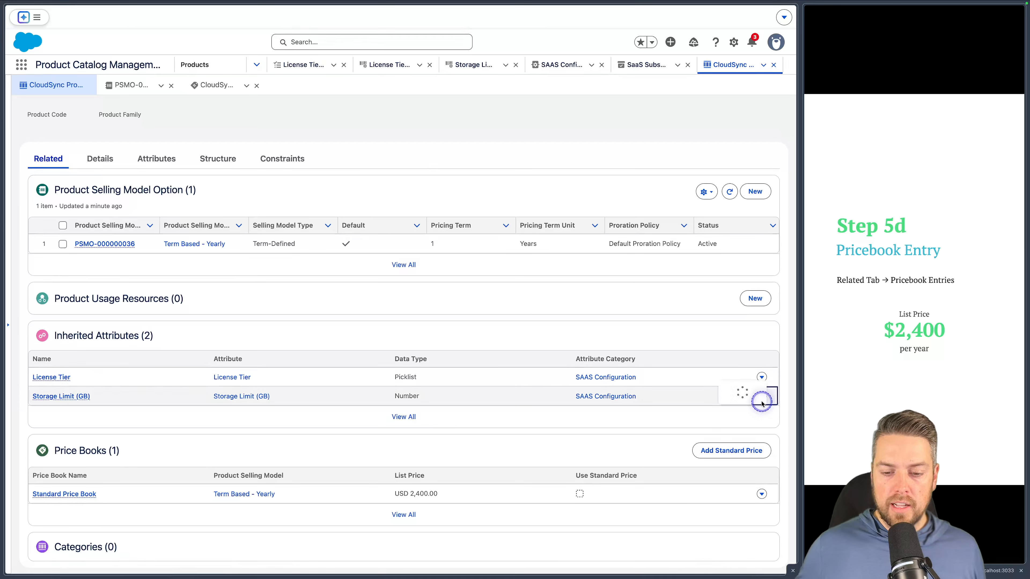
left_click(745, 393)
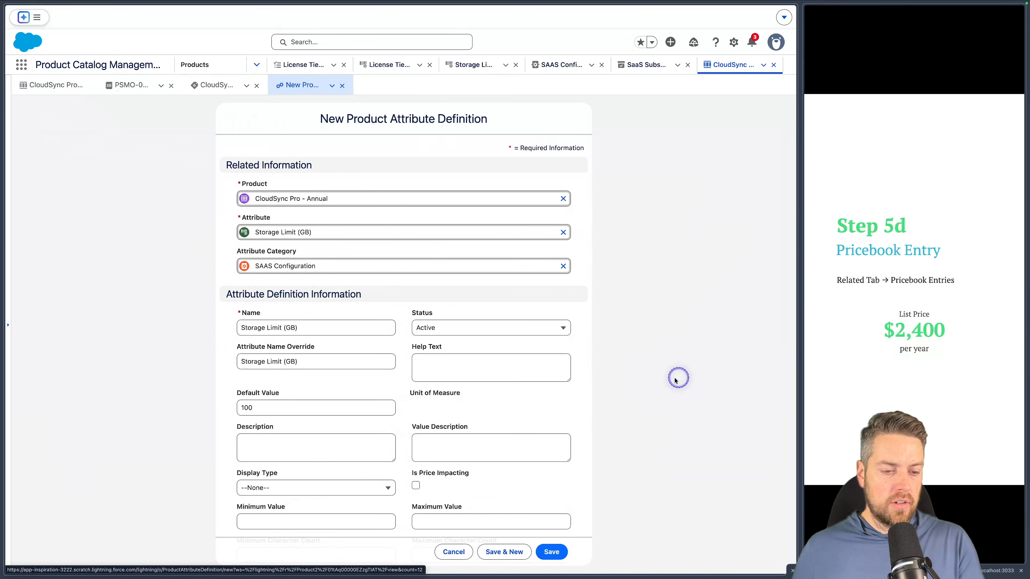
Step: Set the default value of the product's Storage Limit (GB) attribute definition to 125 and save it
scroll(456, 349, "down", 4)
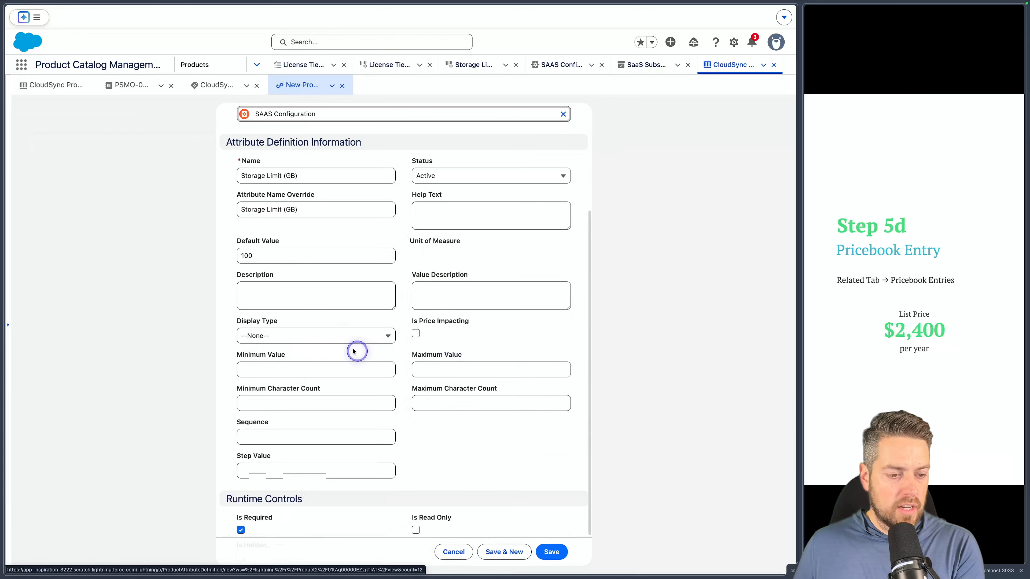
left_click(271, 256)
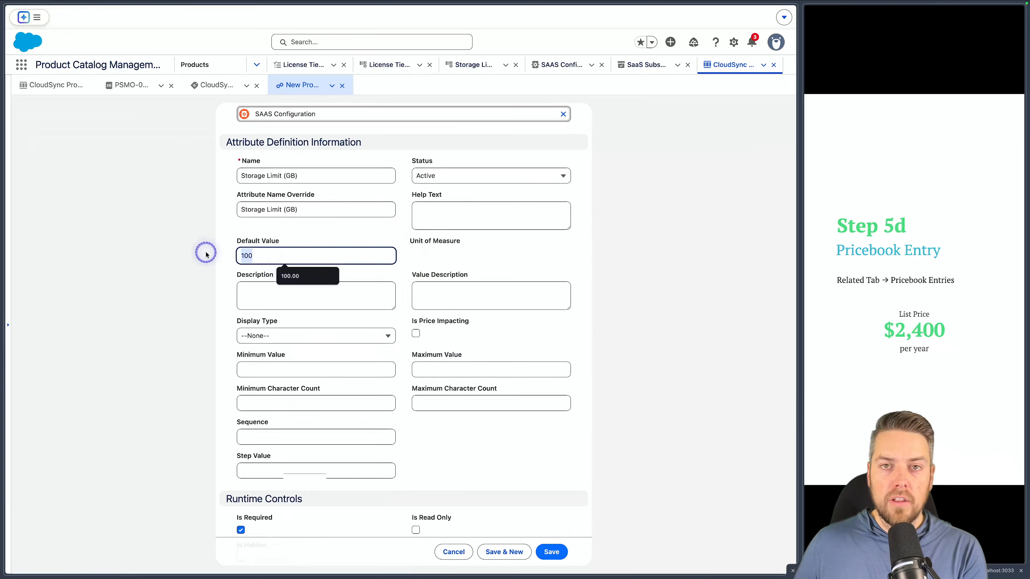
left_click(240, 232)
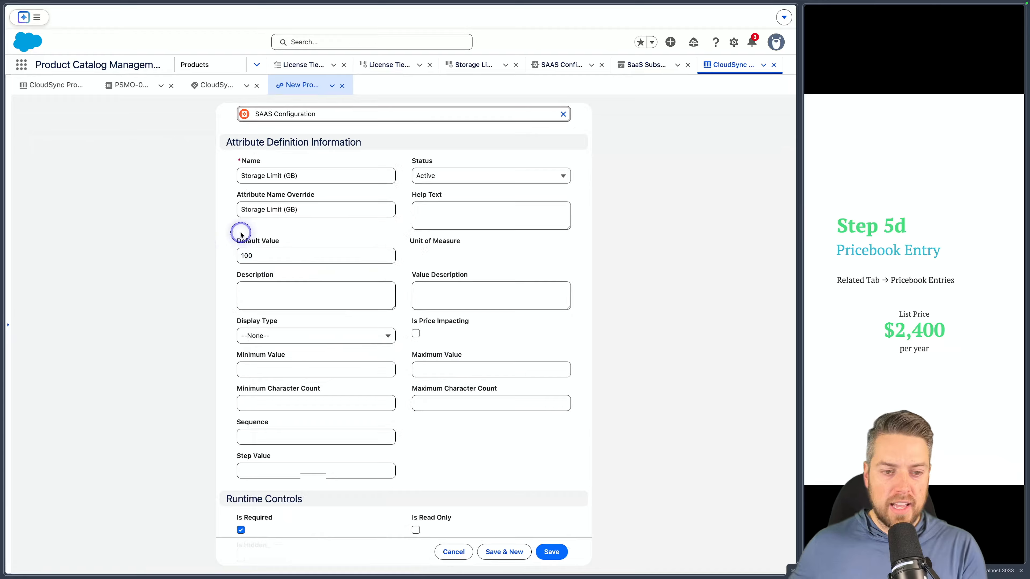
left_click(278, 252)
left_click_drag(277, 253, 222, 254)
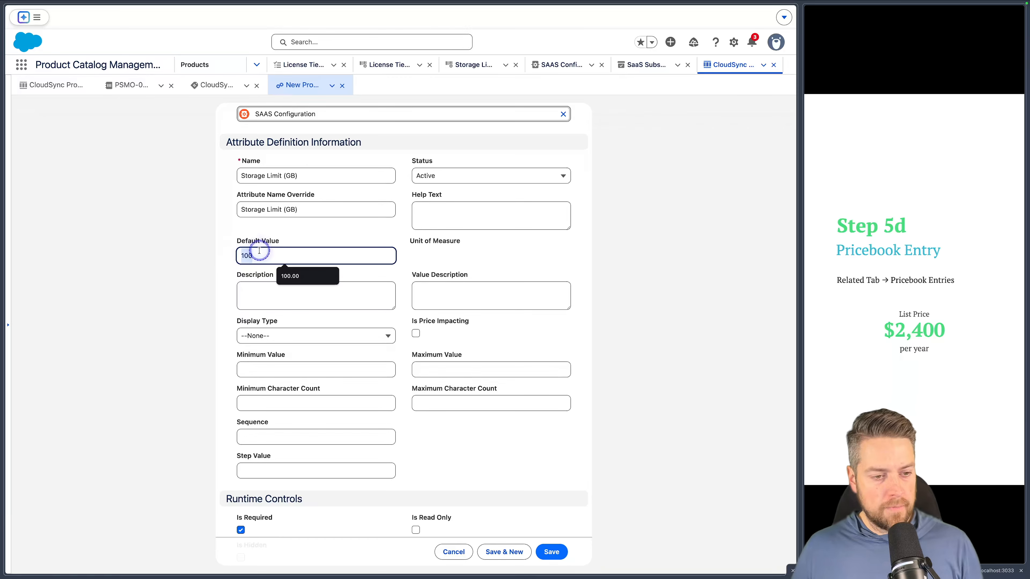
type("125")
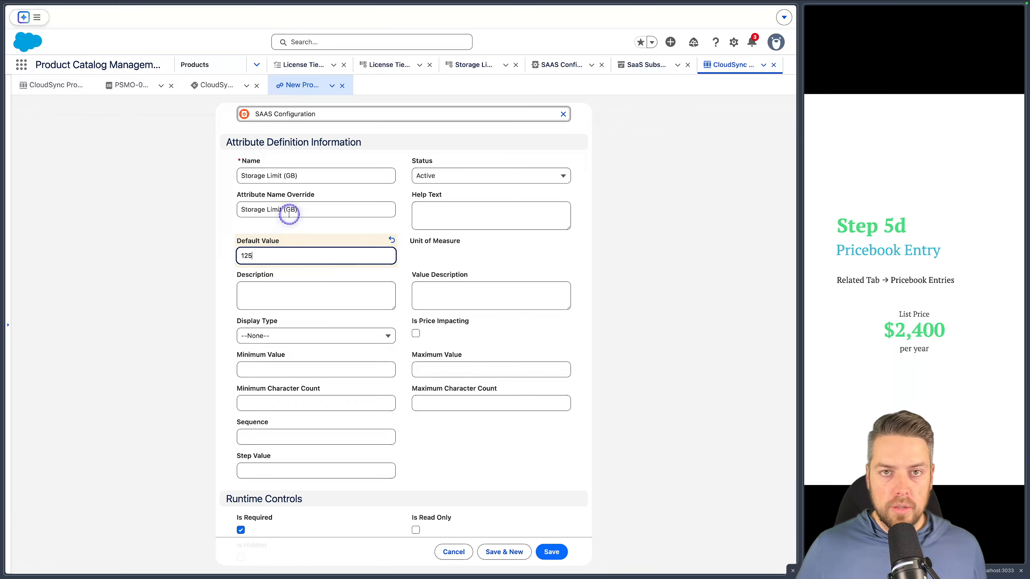
left_click(292, 234)
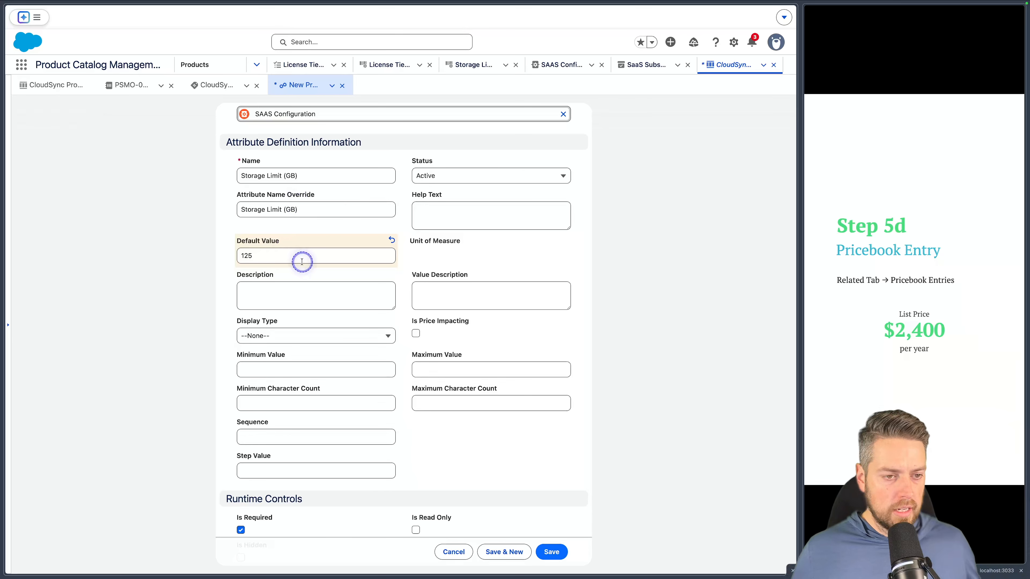
scroll(300, 308, "down", 2)
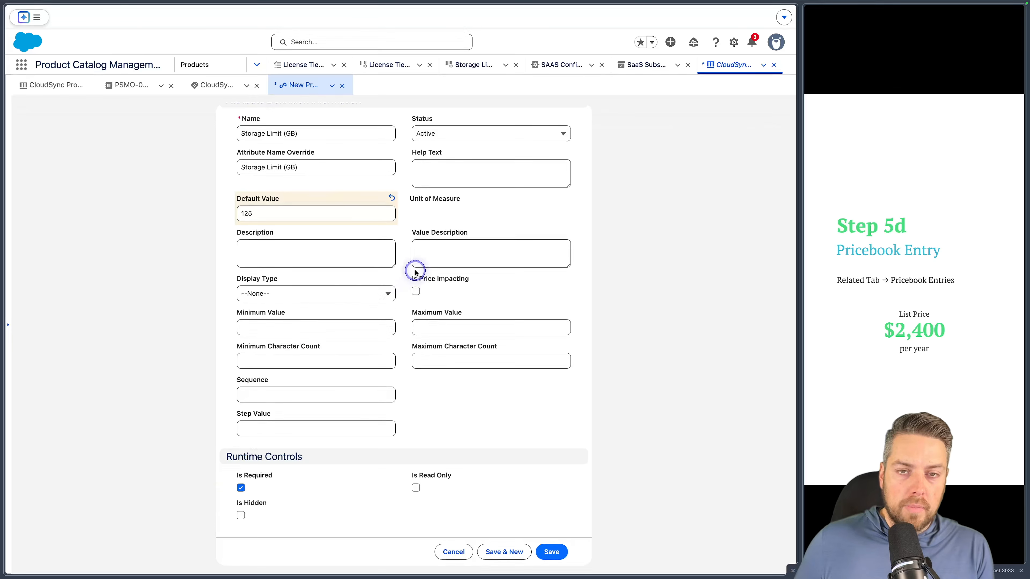
left_click_drag(401, 272, 519, 303)
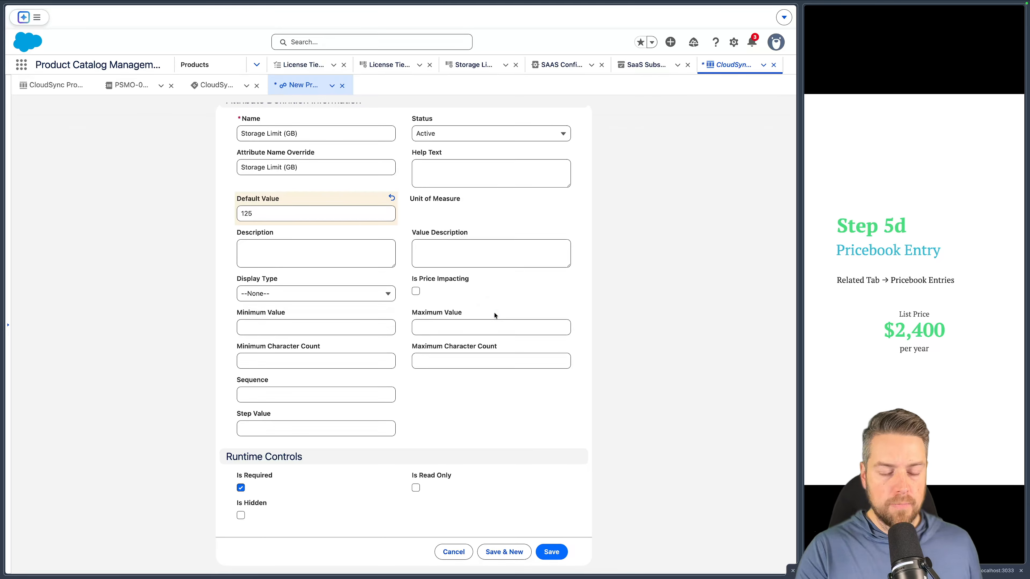
left_click(554, 551)
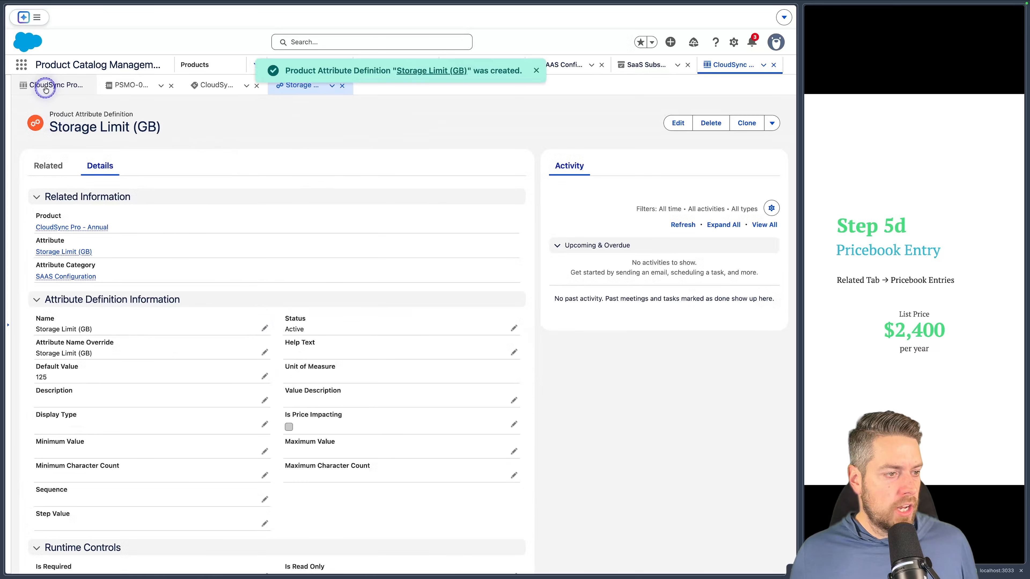
Step: Check the overridden inherited attributes on the CloudSync Pro - Annual product record
left_click(50, 86)
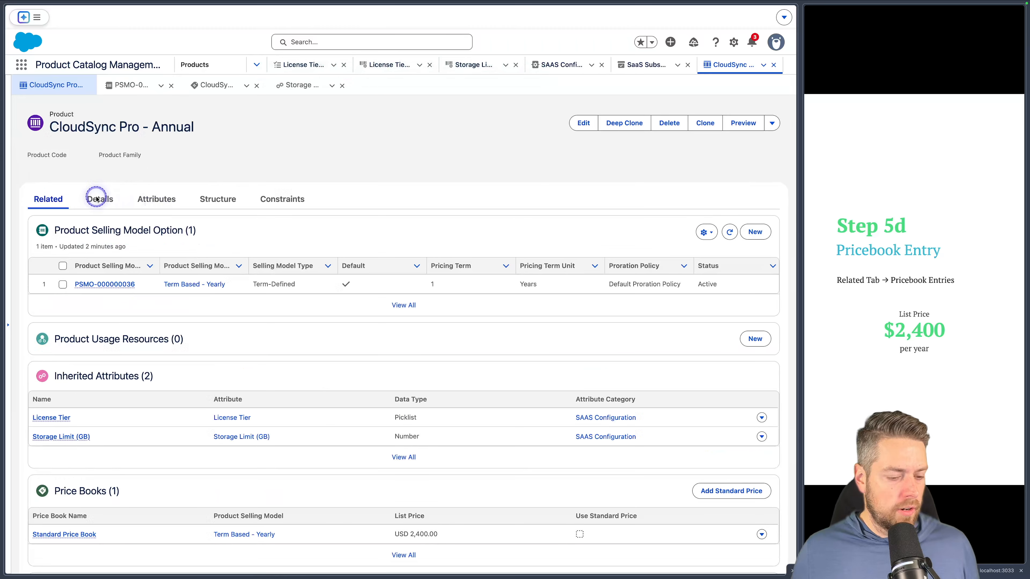
left_click(156, 199)
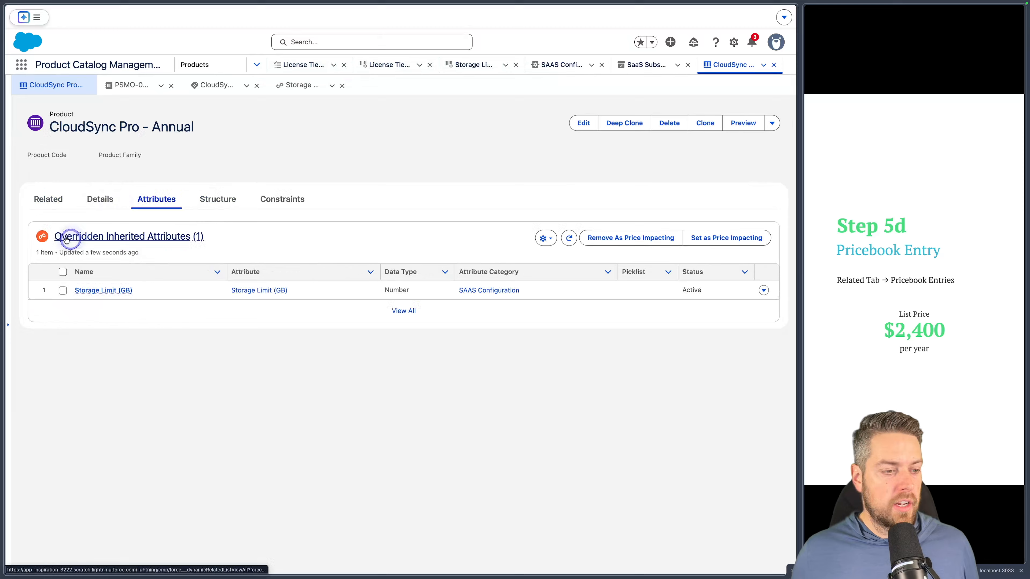
left_click_drag(19, 220, 363, 315)
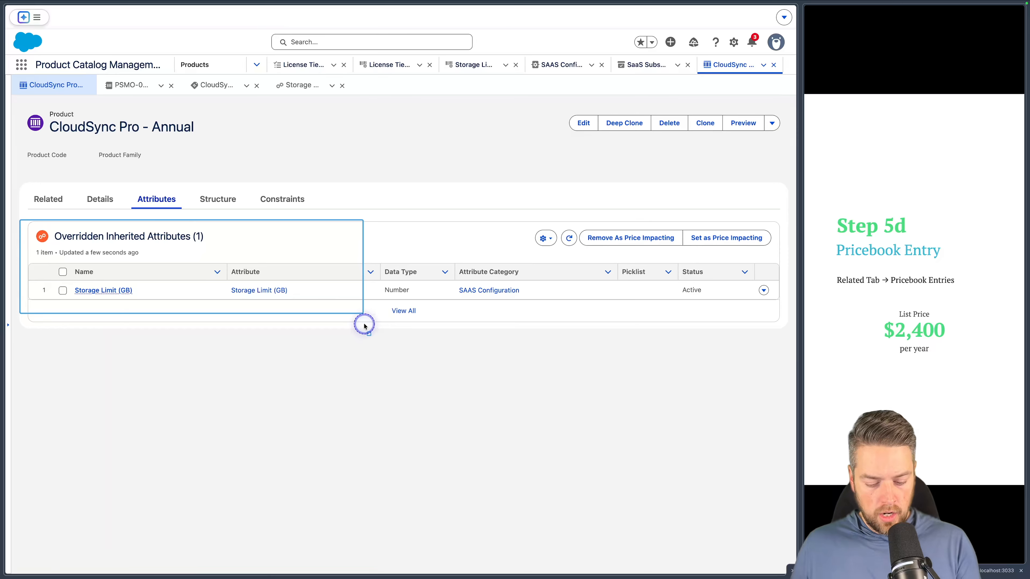
key("Escape")
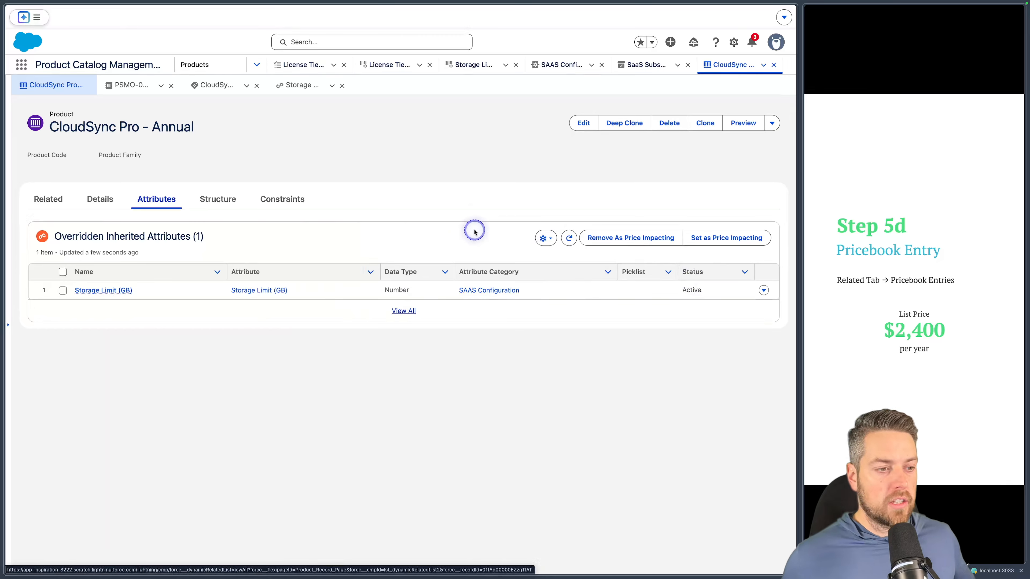
key("ctrl+a")
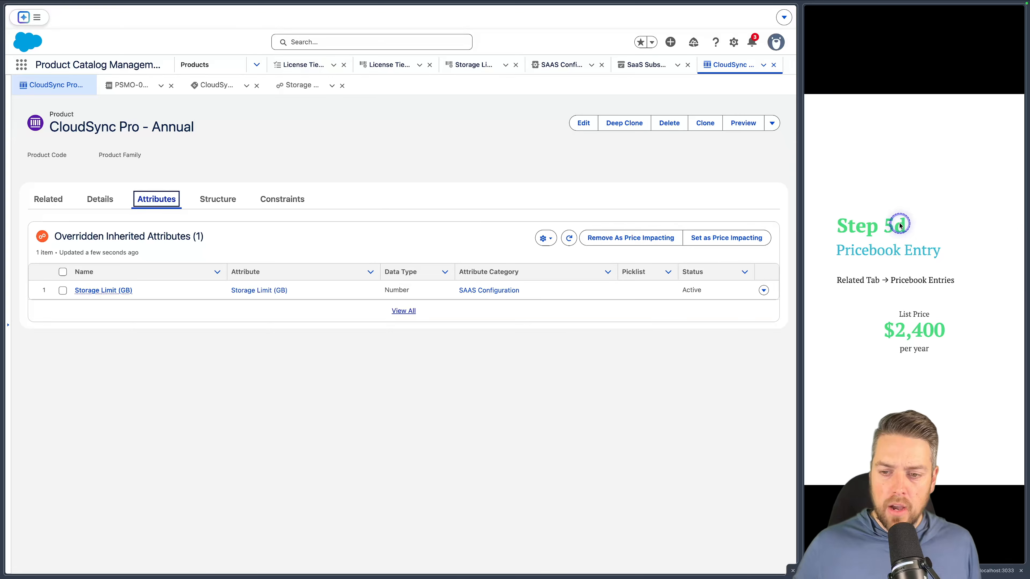
left_click(899, 226)
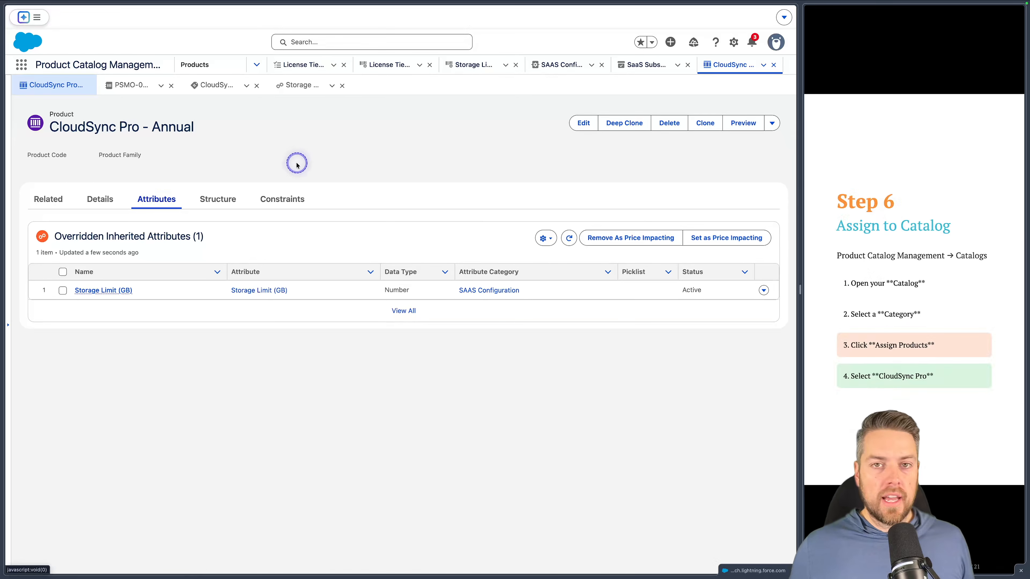
Step: Open the Subscription Plans category of the CloudProject SaaS Catalog and show its related products
left_click(257, 66)
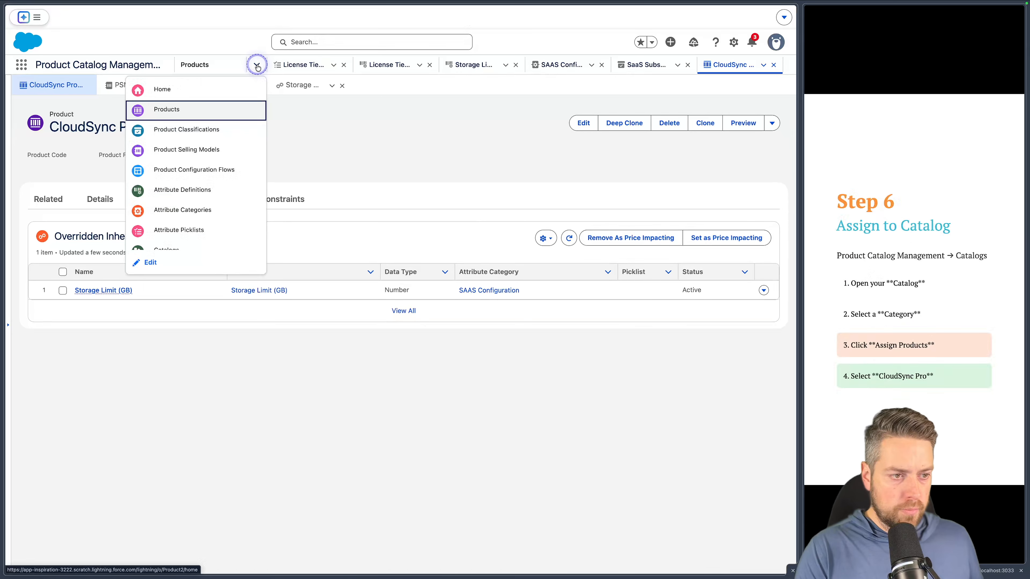
scroll(202, 173, "down", 3)
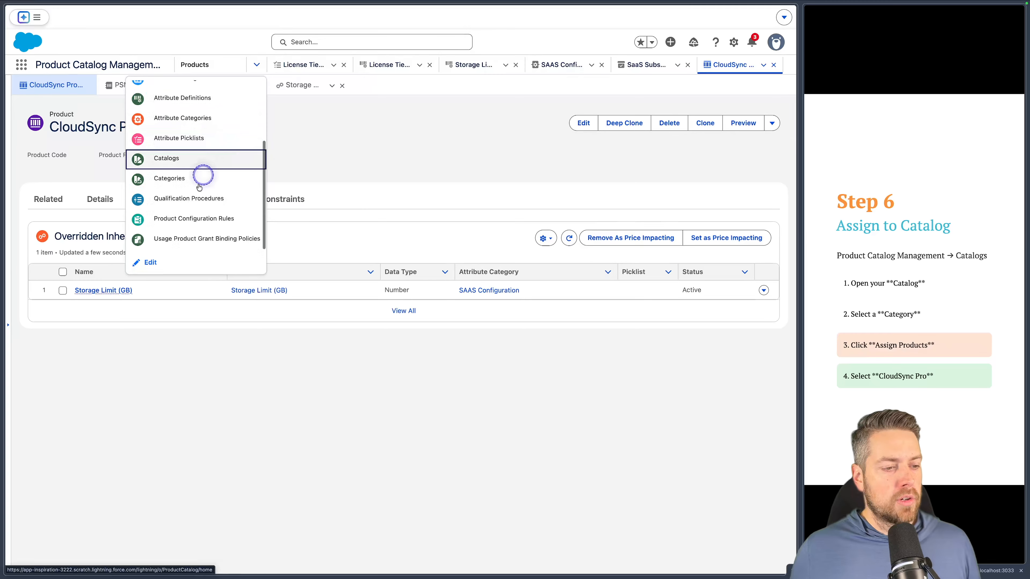
left_click(175, 162)
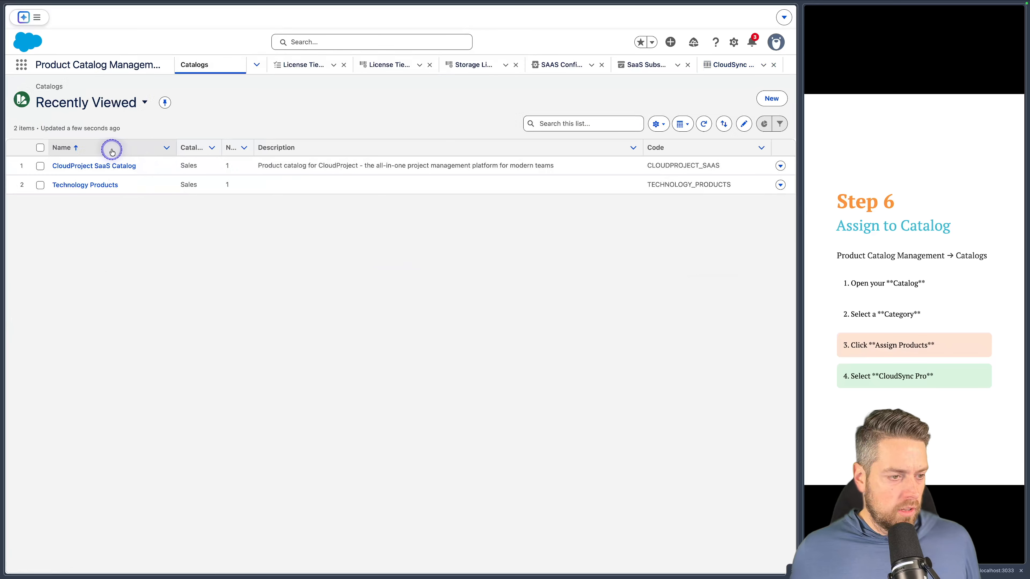
left_click(103, 166)
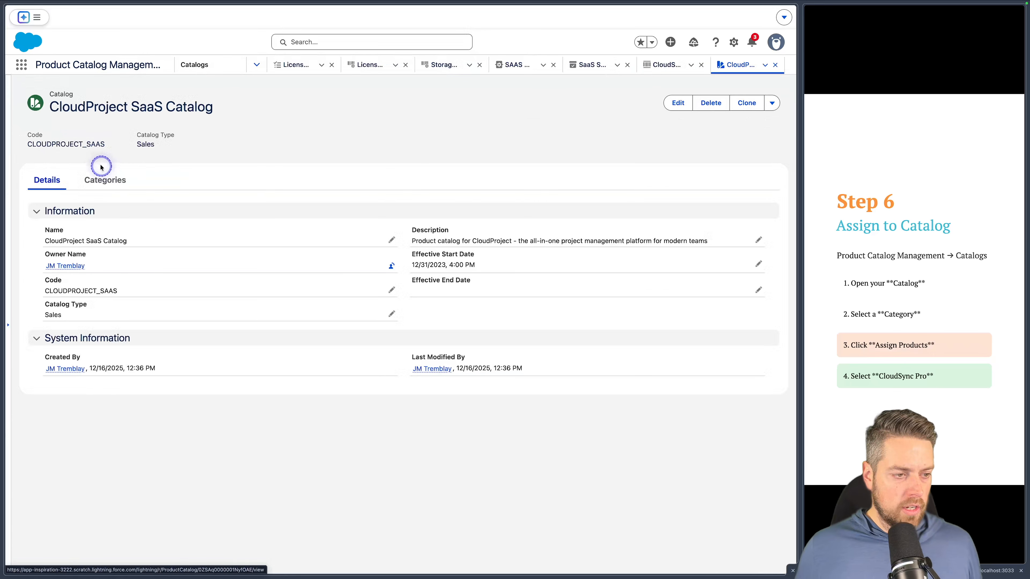
left_click(116, 182)
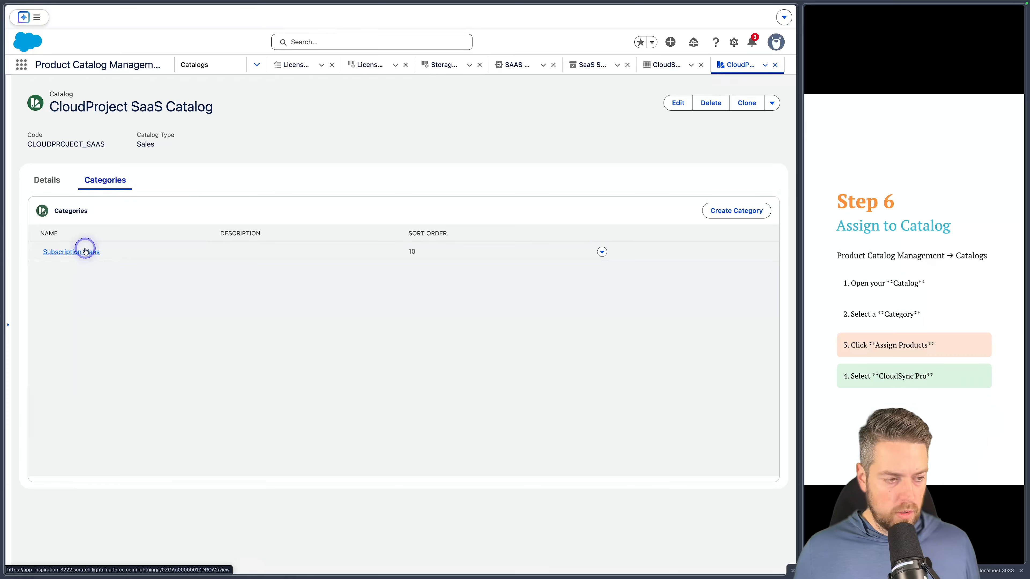
left_click(79, 252)
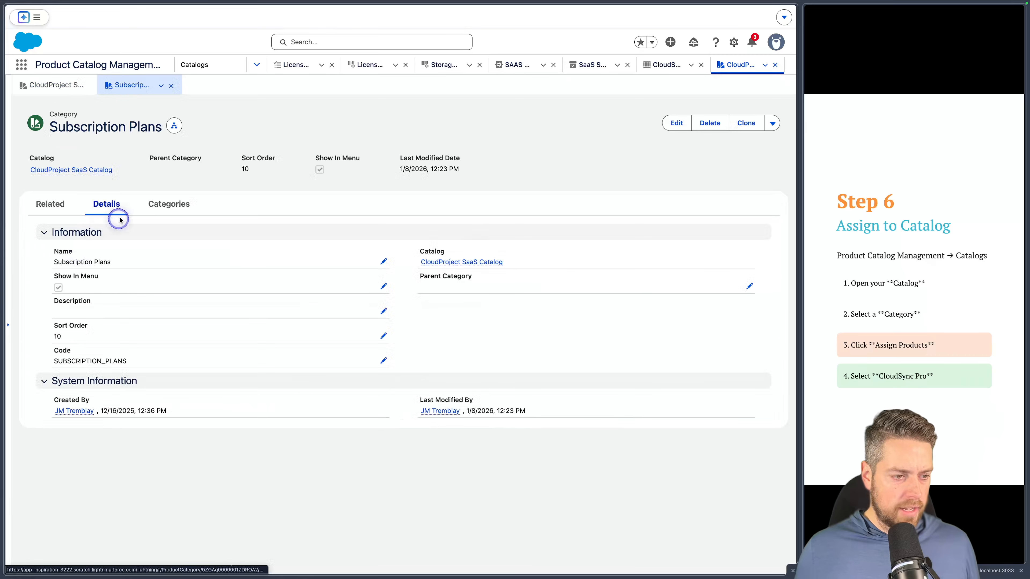
left_click(148, 211)
left_click(49, 204)
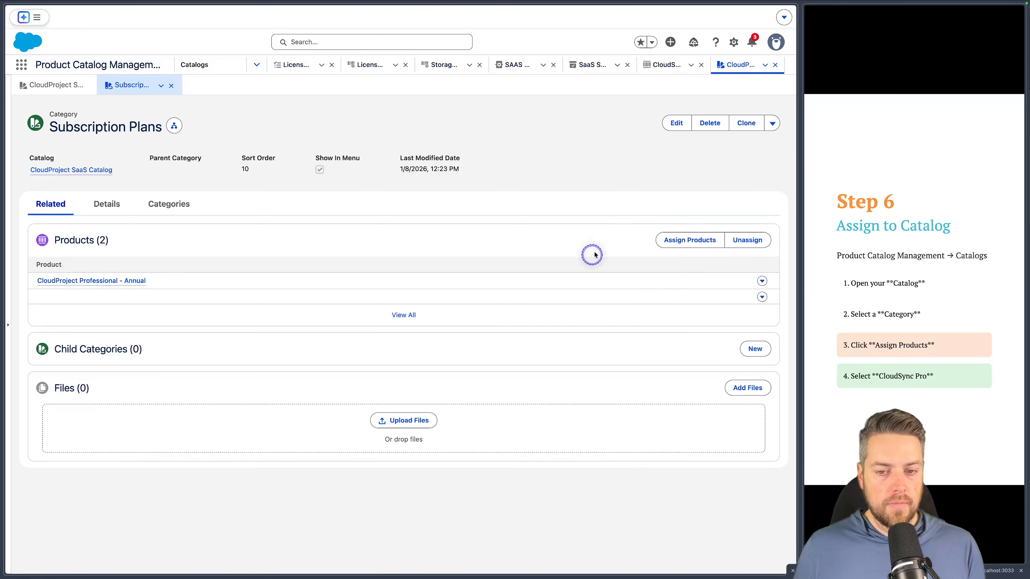
Step: Assign the CloudSync Pro - Annual product to the Subscription Plans category and save the assignment
left_click(672, 238)
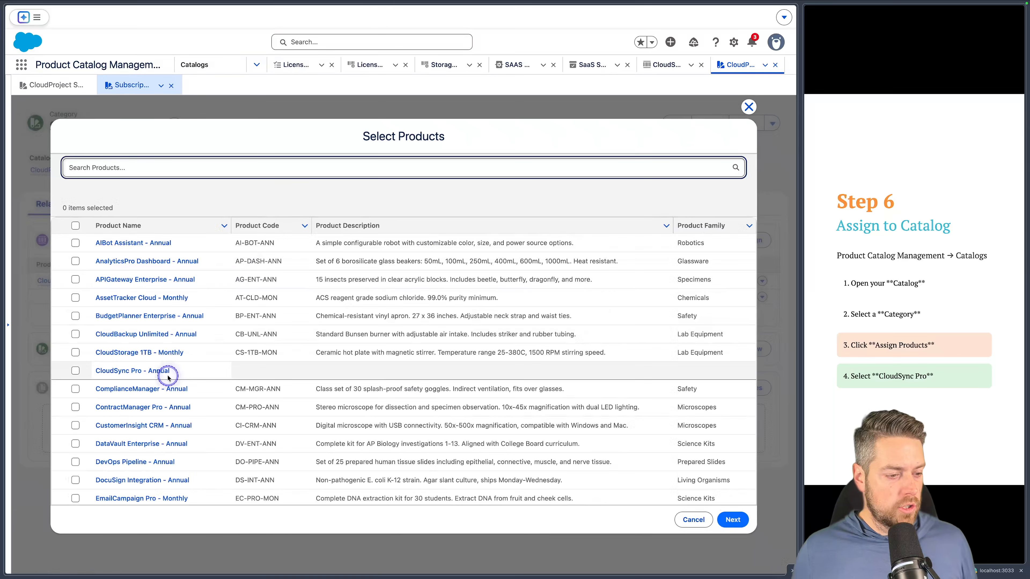
left_click(76, 371)
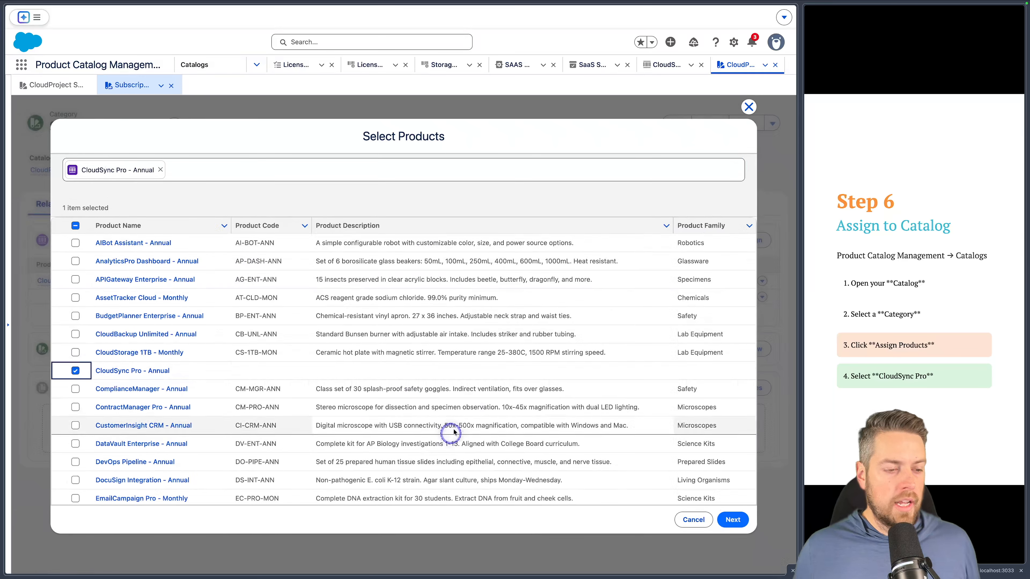
left_click(731, 519)
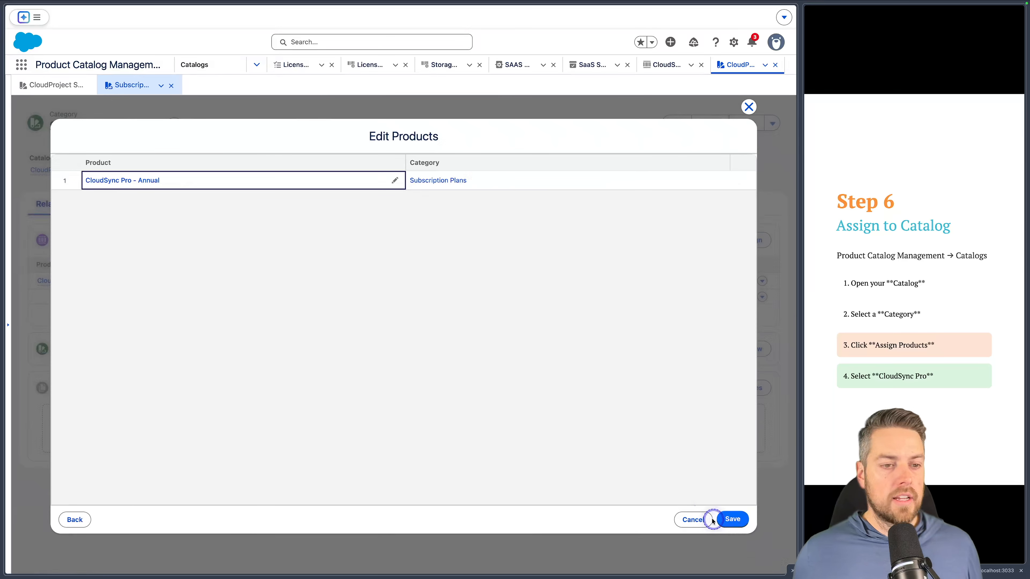
left_click(731, 519)
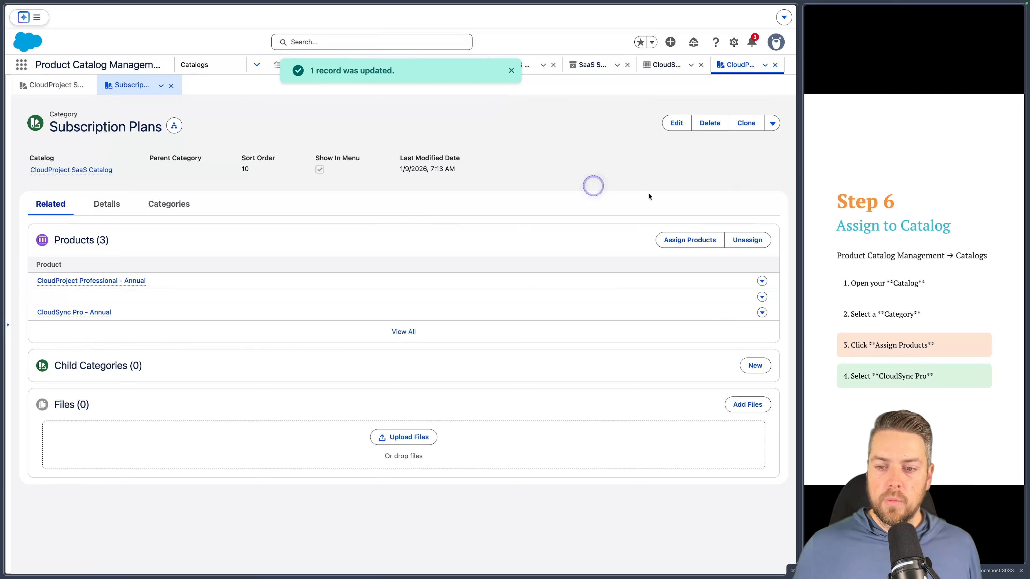
left_click(868, 226)
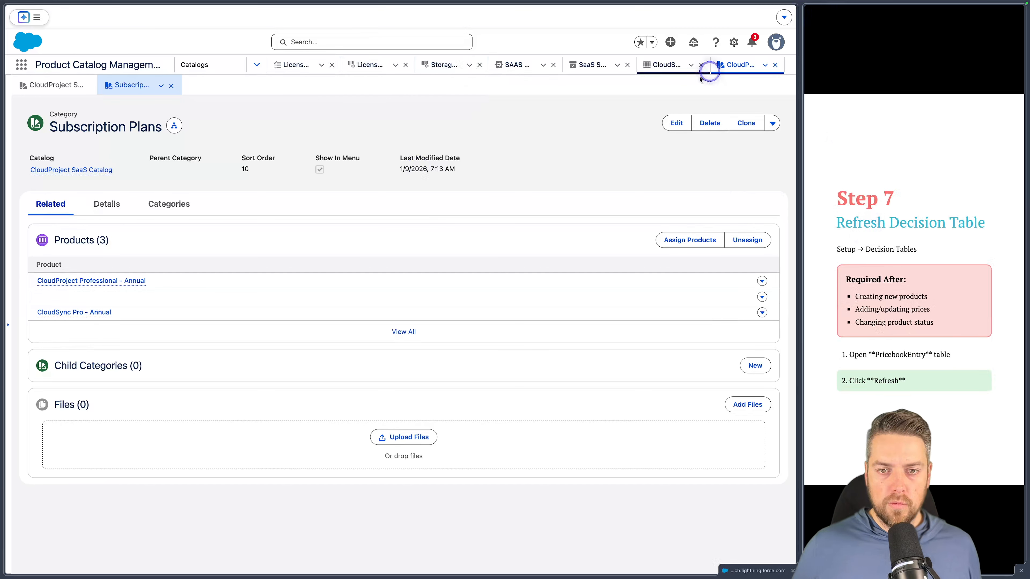
Step: Open Salesforce Setup, search for "decis" and bring up the list of decision tables
left_click(733, 42)
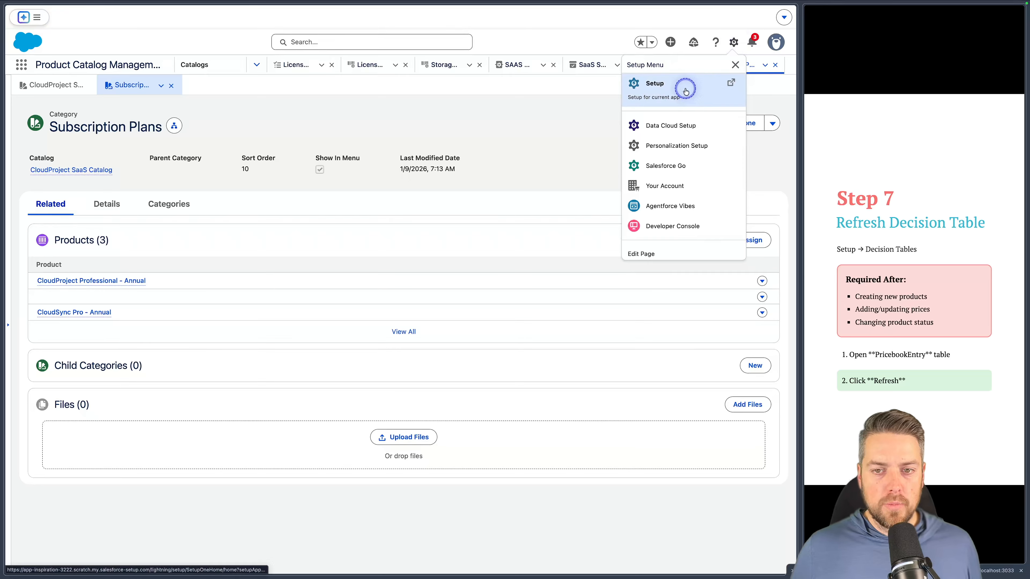
left_click(686, 93)
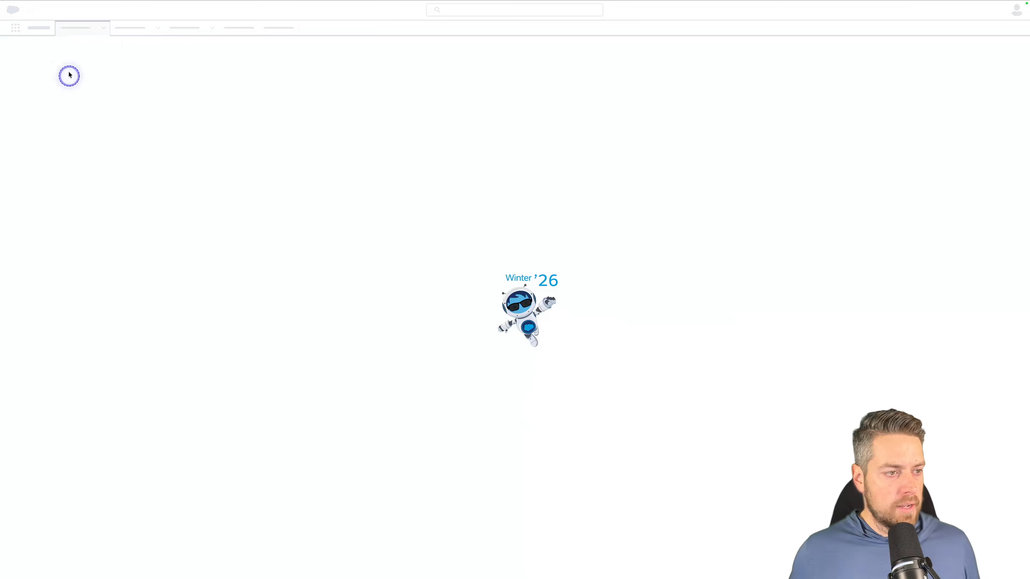
left_click(41, 65)
type("deci")
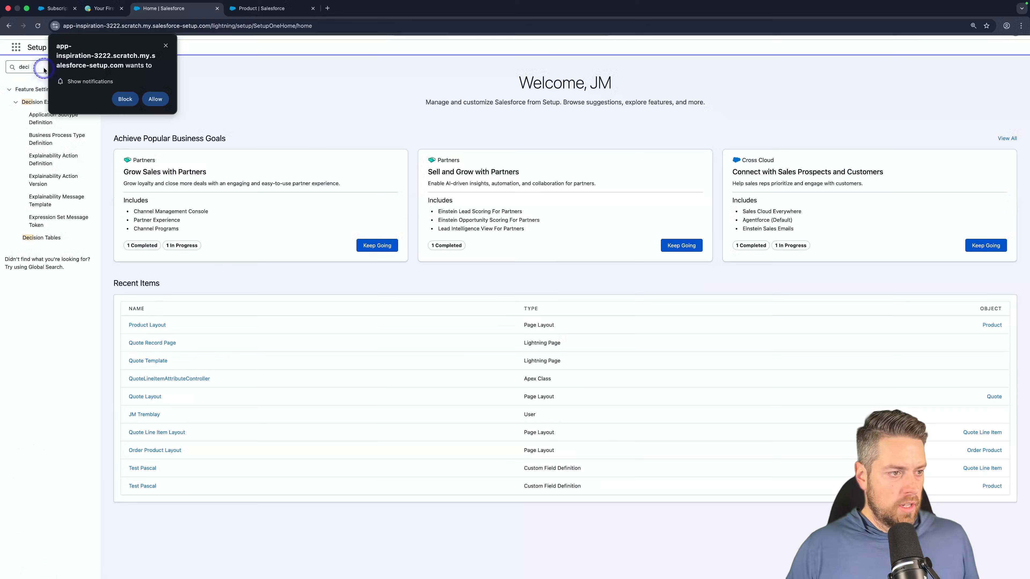
type("s")
left_click(43, 239)
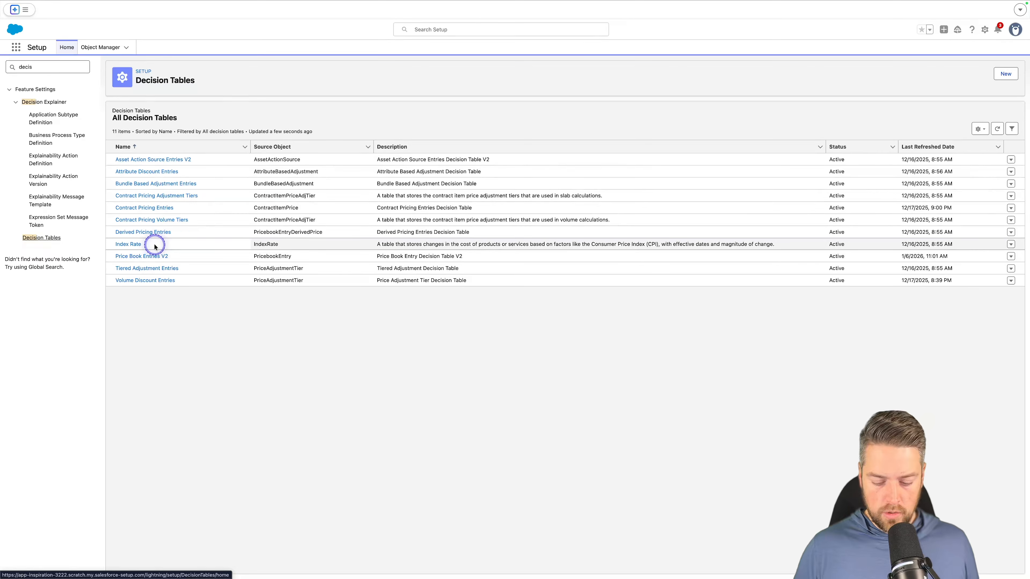
Step: Open the Price Book Entries V2 decision table and refresh it
left_click(162, 256)
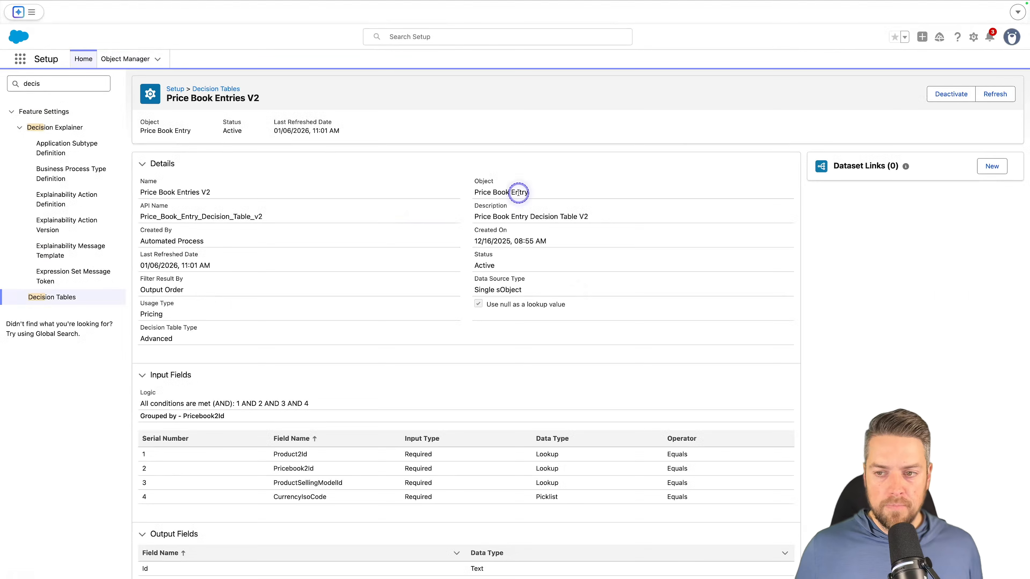
left_click(994, 94)
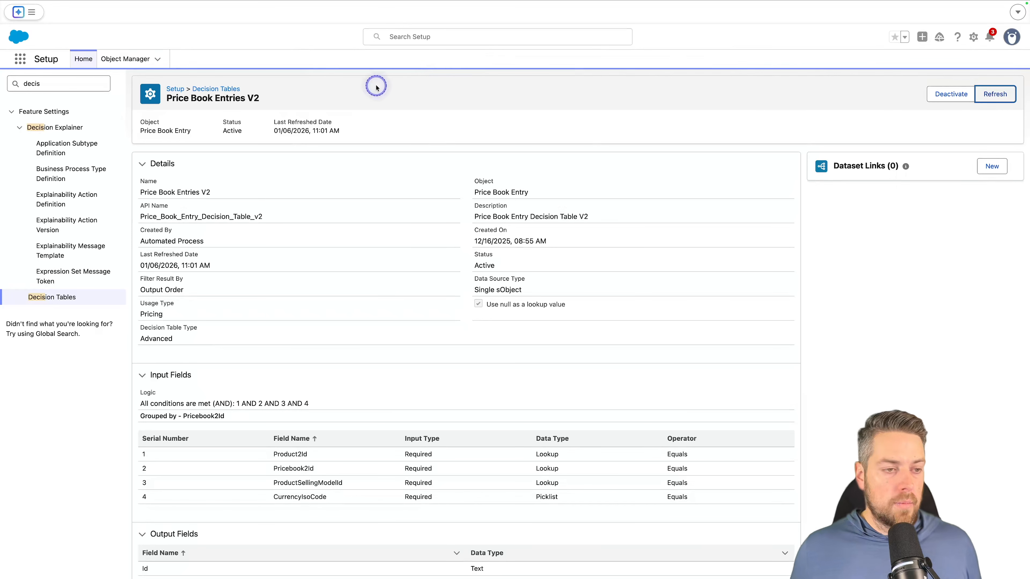
Step: Return to the Product Catalog Management app, search the app launcher for "quotes" and open the Quotes list
mouse_move(80, 3)
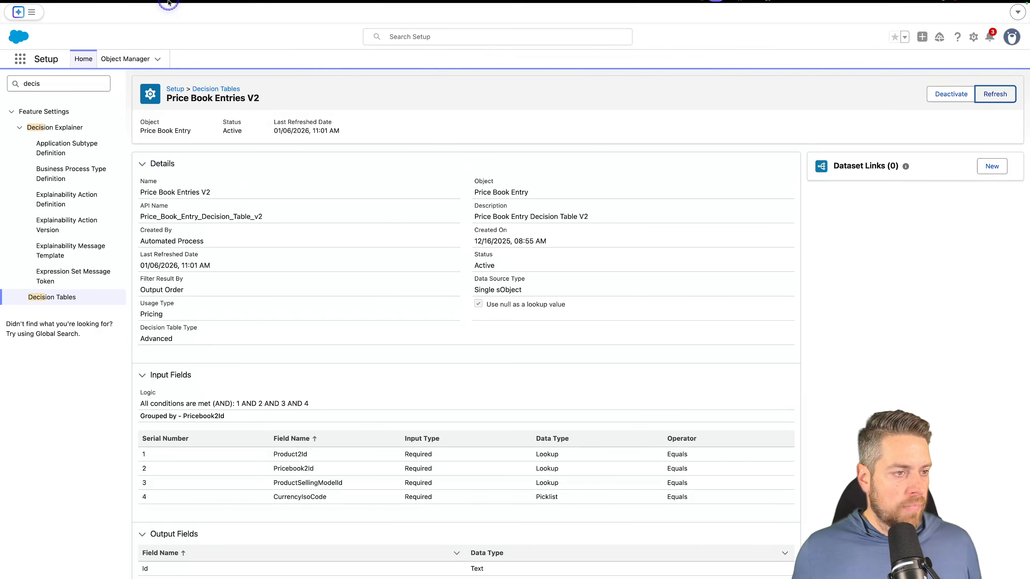
left_click(88, 21)
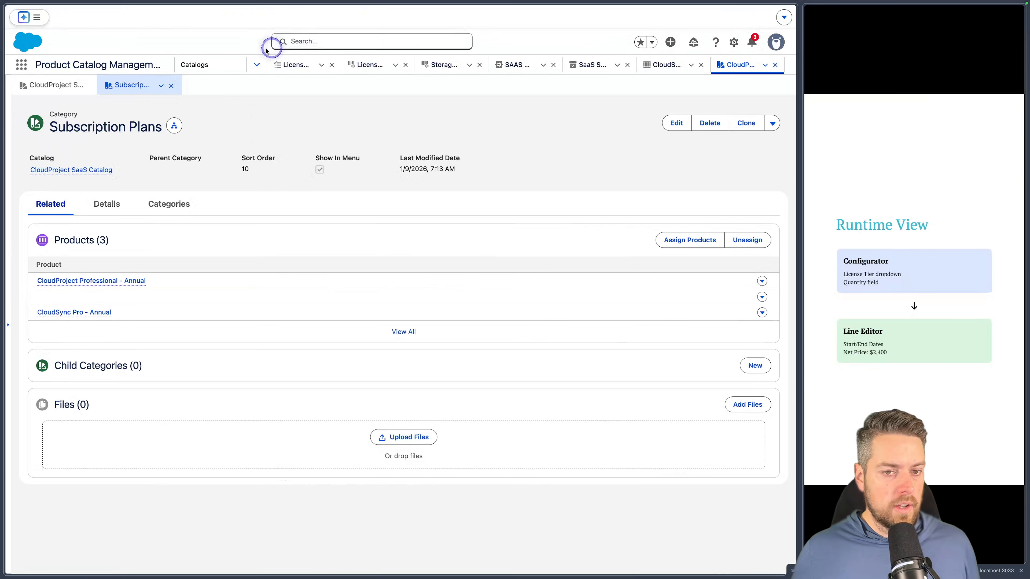
left_click(21, 72)
type("quotes")
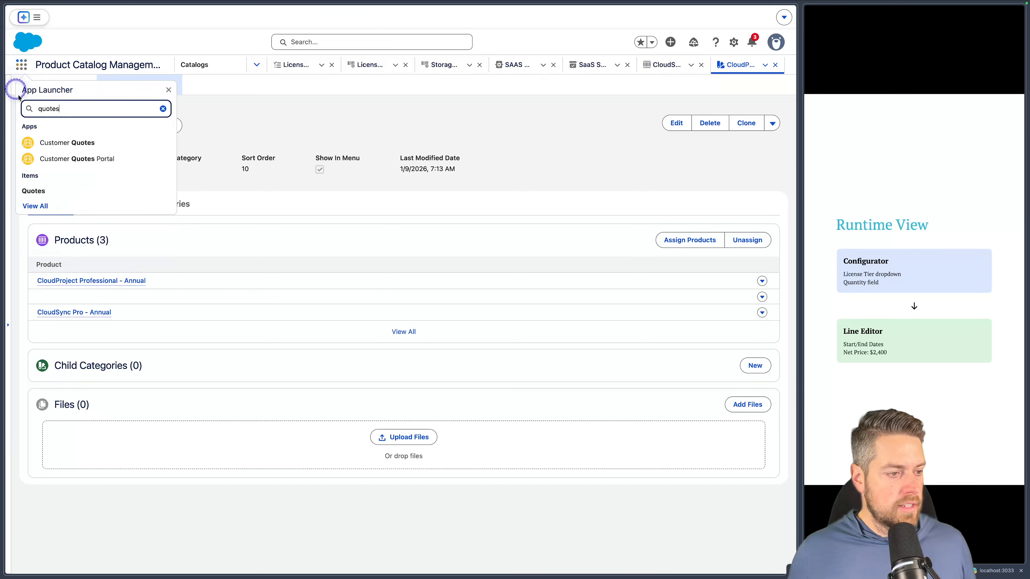
left_click(41, 191)
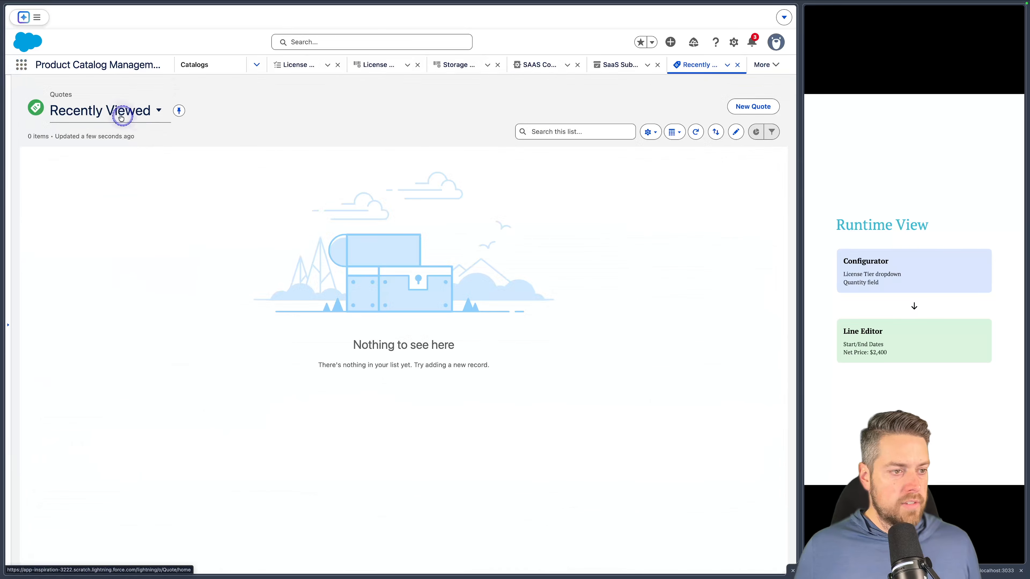
Step: Create and save a new quote named CloudSync Pro Quote for the BioGen Research Laboratories account, dismissing the location request
left_click(120, 110)
left_click(751, 106)
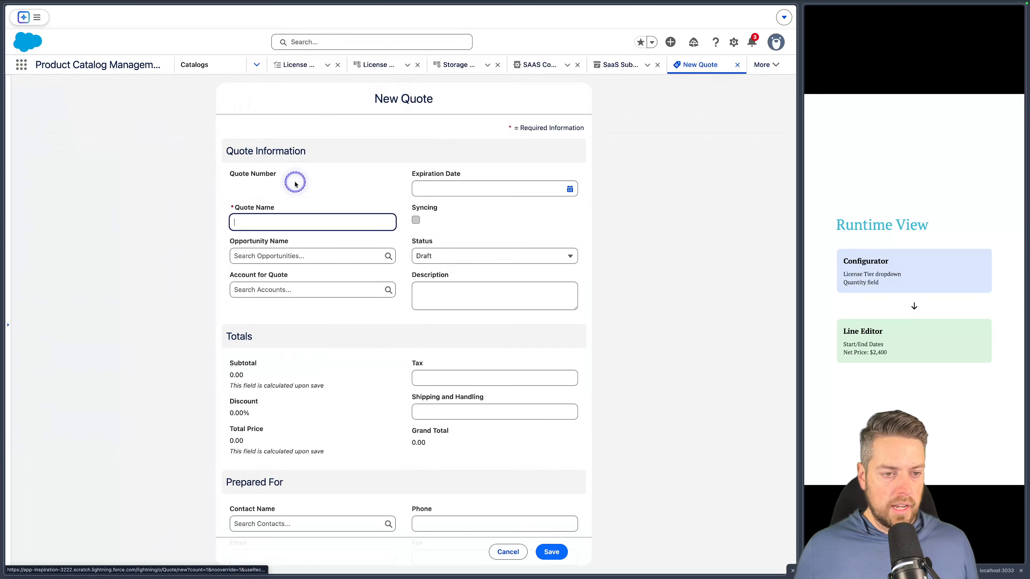
left_click(278, 222)
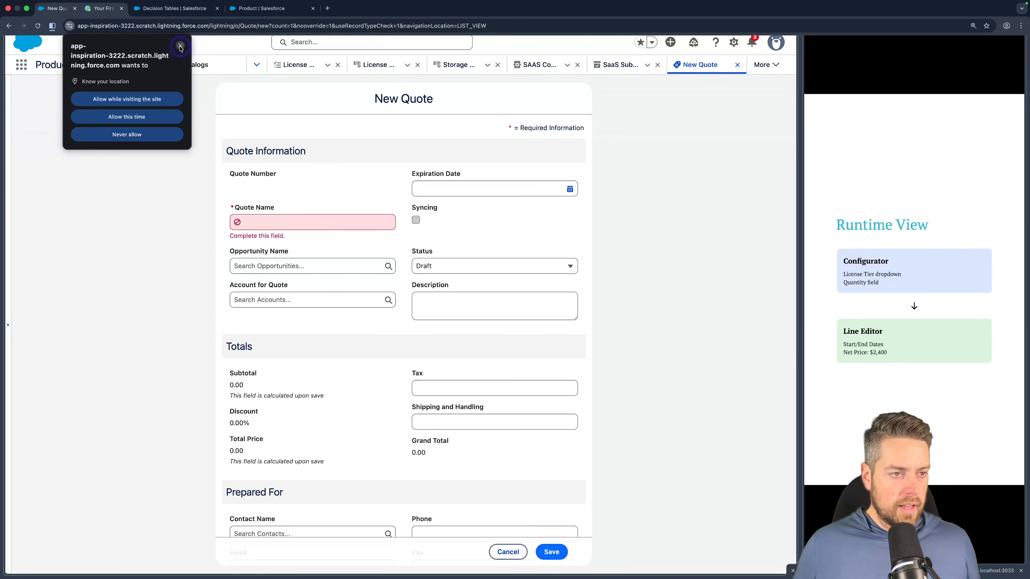
left_click(180, 46)
left_click(261, 220)
type("CloudSync Pro Q")
left_click(281, 299)
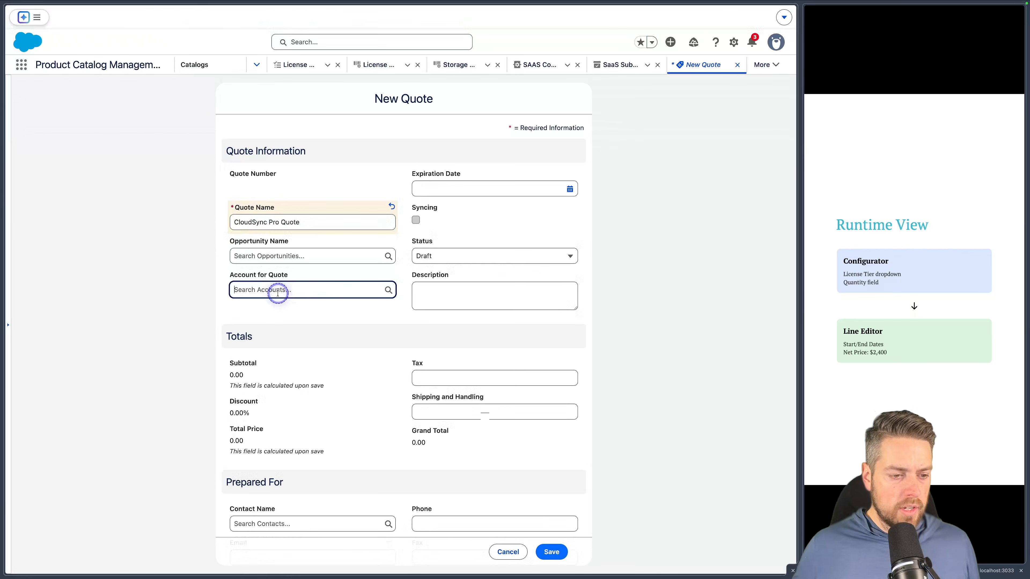
left_click(315, 328)
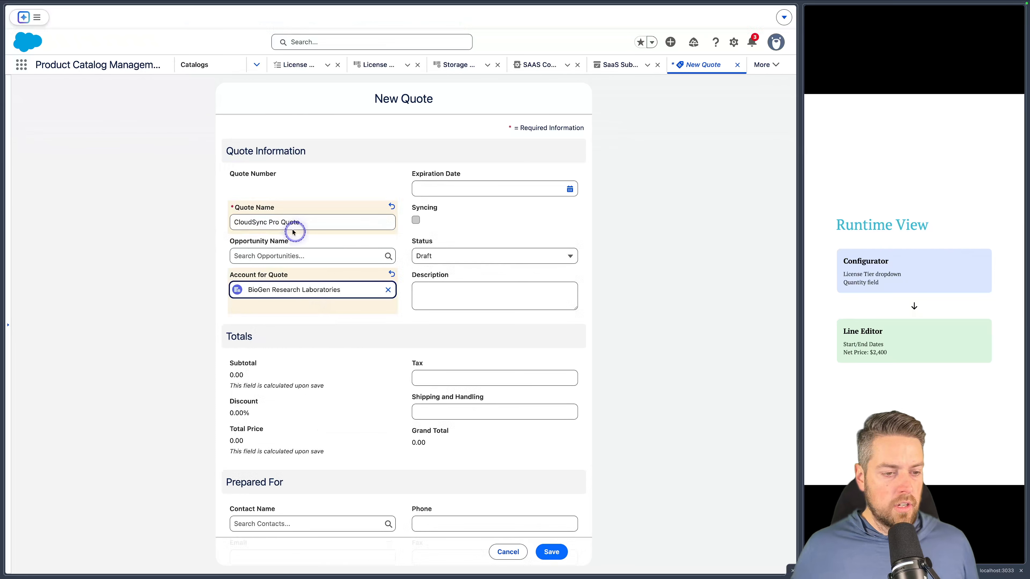
left_click(557, 552)
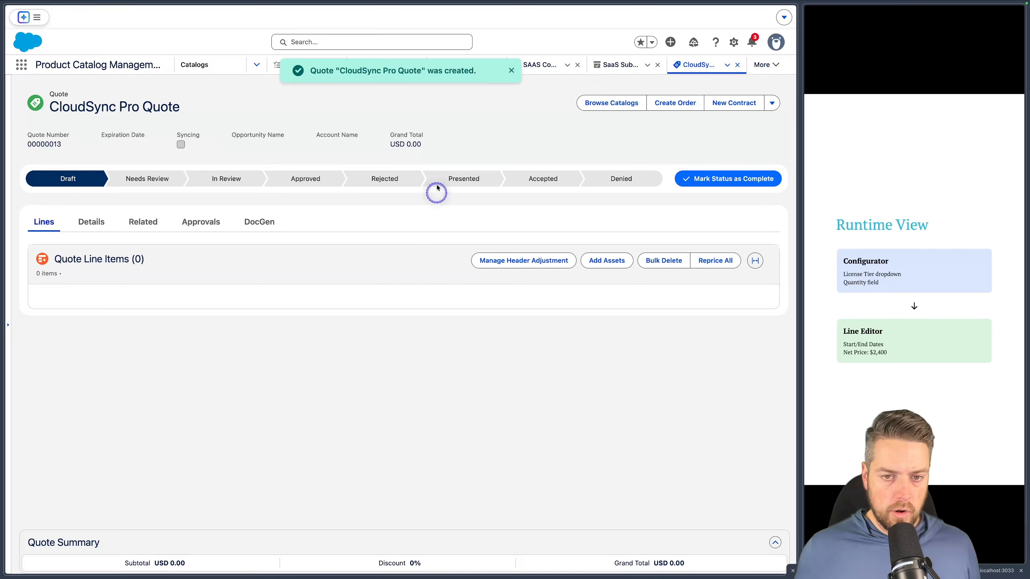
Step: Set the quote's price book to Standard Price Book, then add CloudSync Pro - Annual from the CloudProject SaaS Catalog and save the quote
left_click(600, 106)
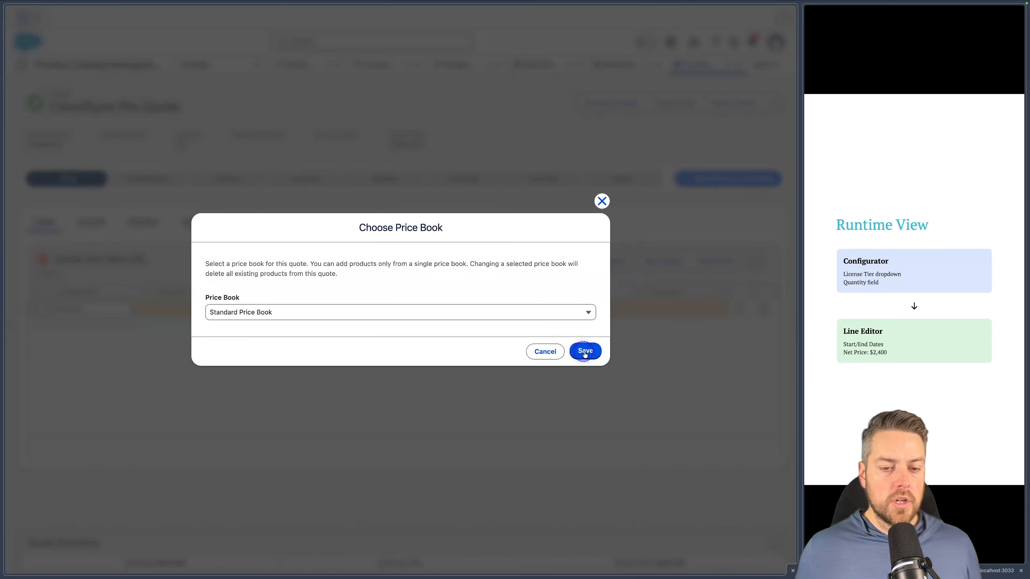
left_click(581, 352)
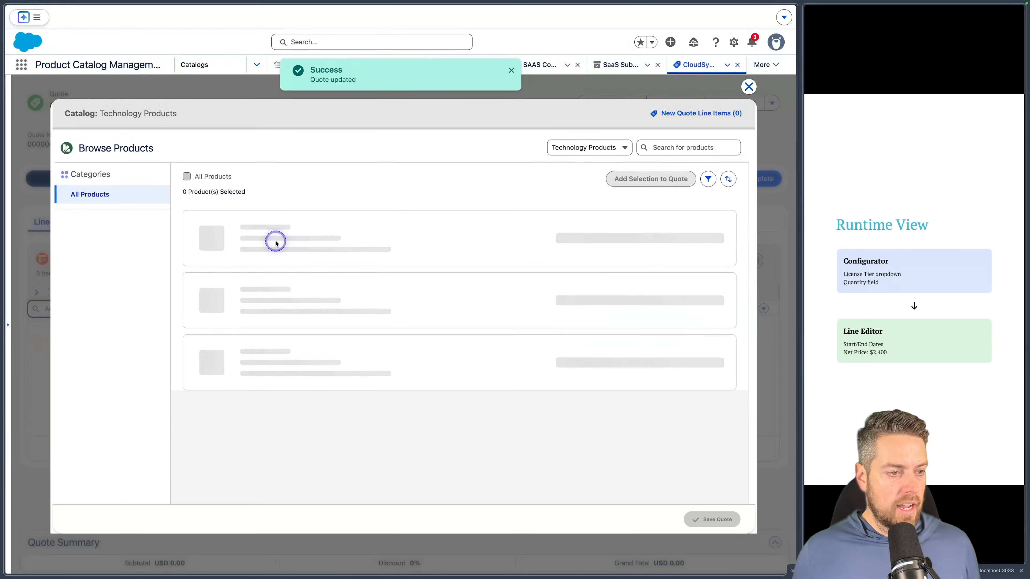
left_click(599, 147)
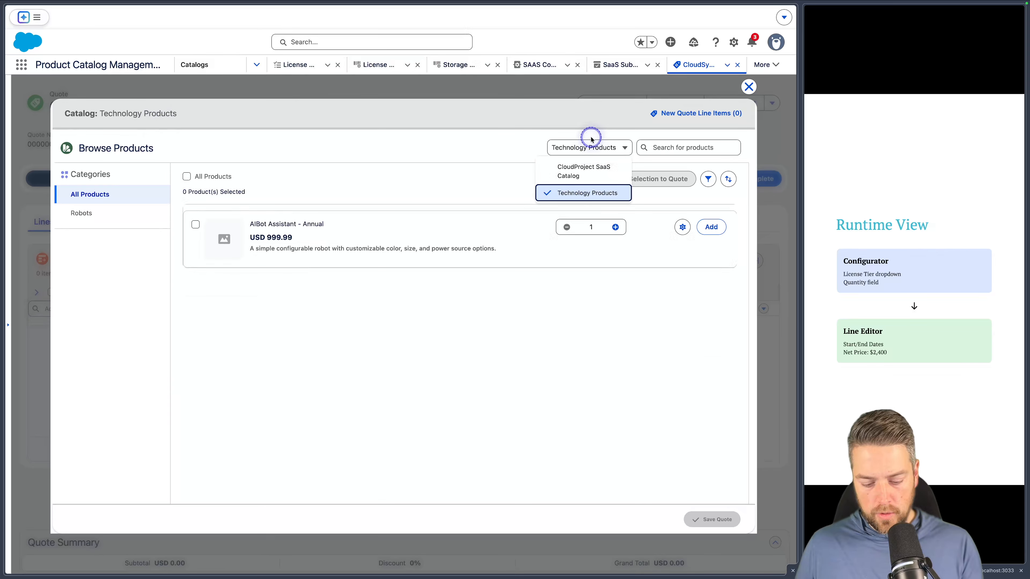
left_click_drag(516, 129, 649, 206)
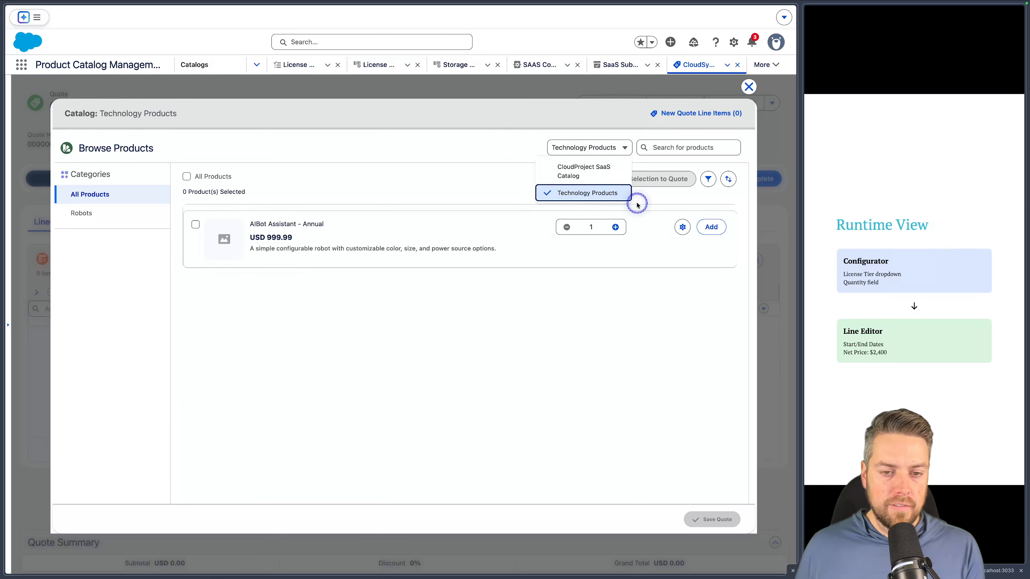
left_click(568, 170)
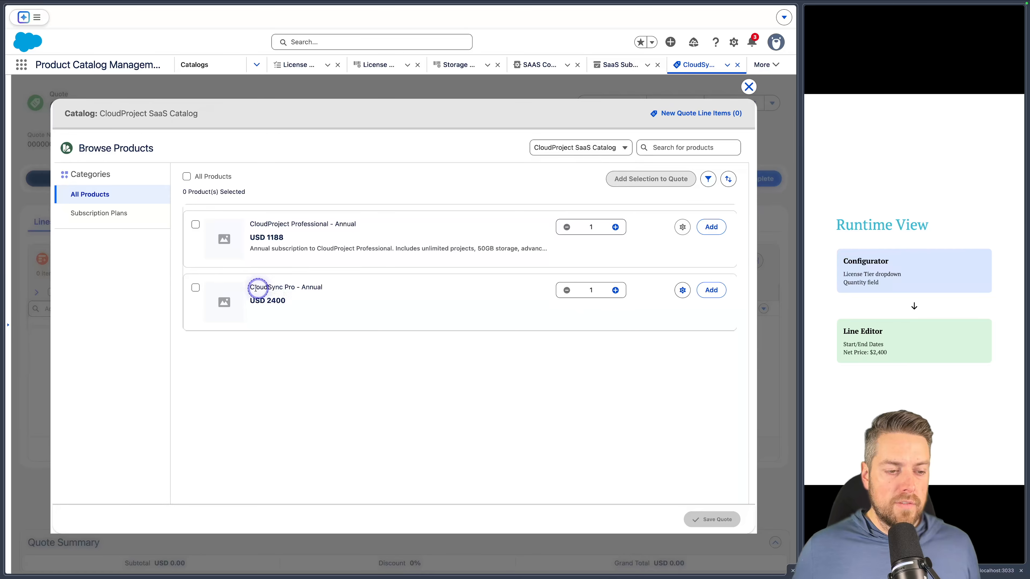
left_click(709, 291)
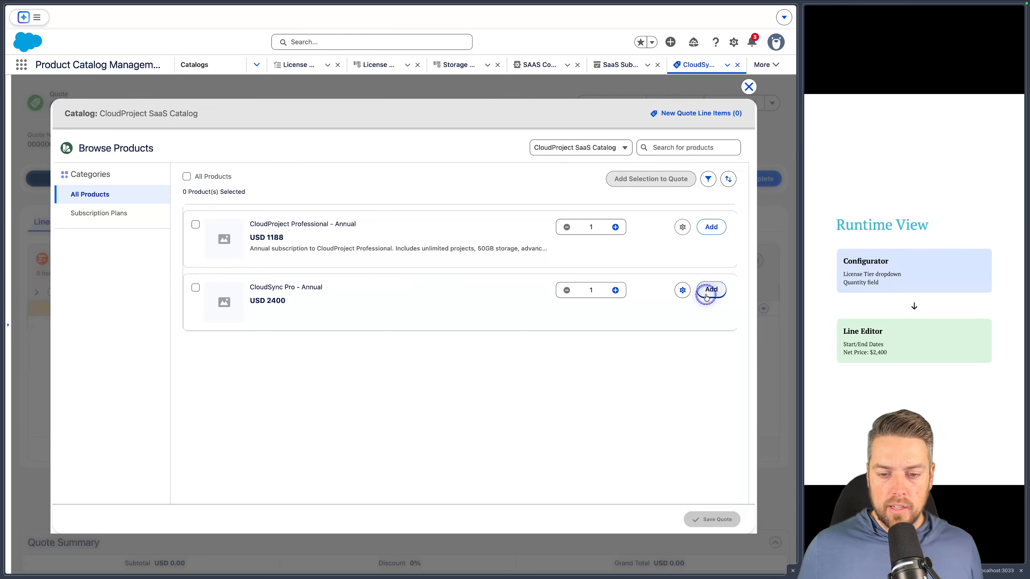
left_click(713, 519)
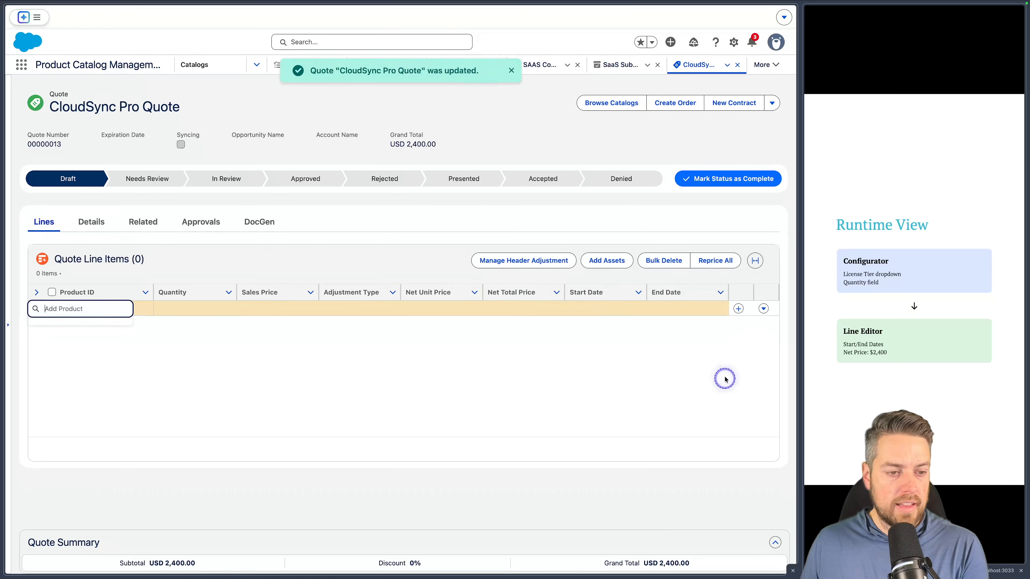
Step: Configure the CloudSync Pro - Annual quote line with License Tier Professional and Storage Limit 150 GB, and save the configuration
left_click(763, 308)
left_click(745, 342)
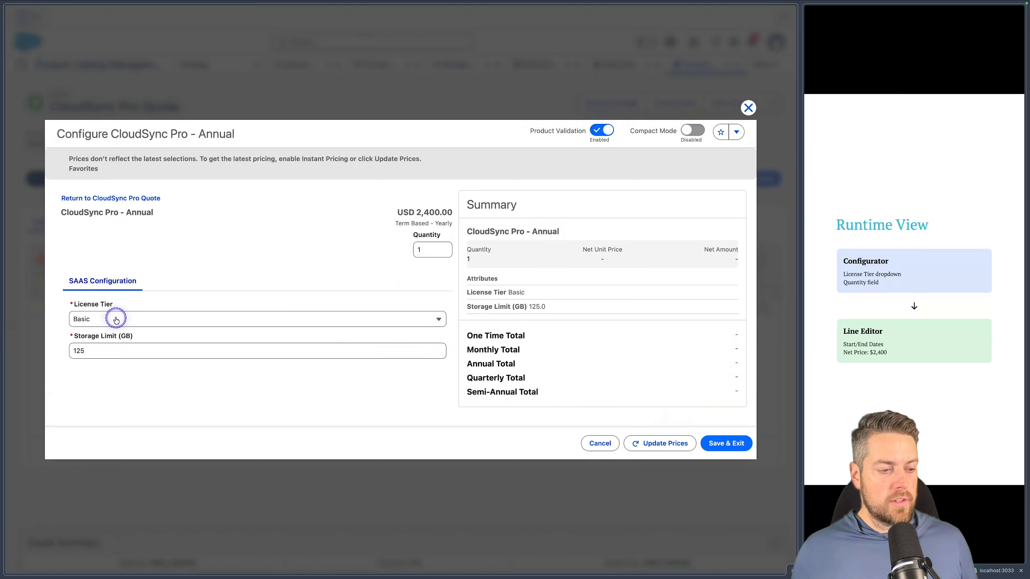
left_click(94, 319)
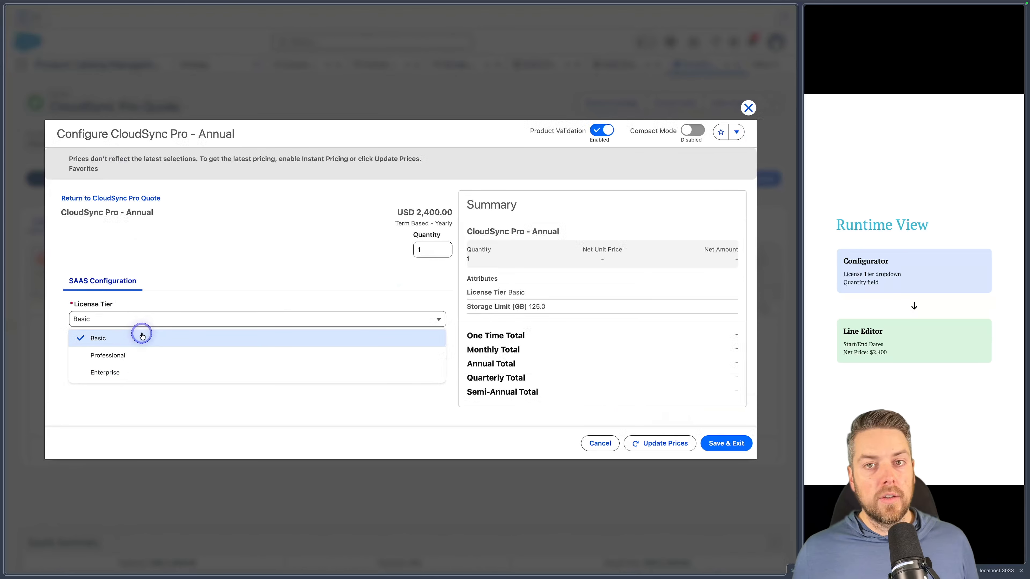
left_click(108, 360)
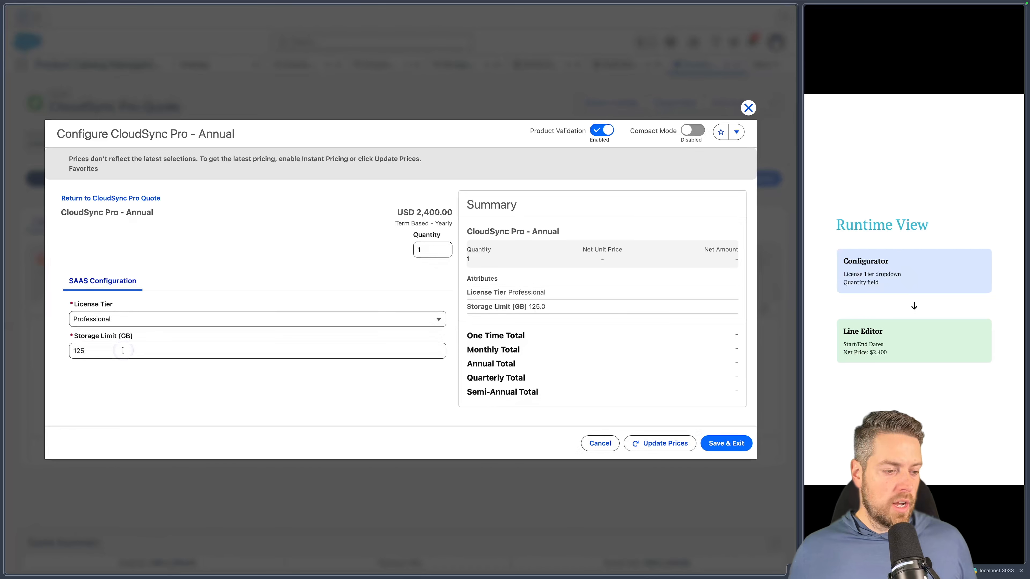
left_click_drag(124, 351, 57, 353)
type("15")
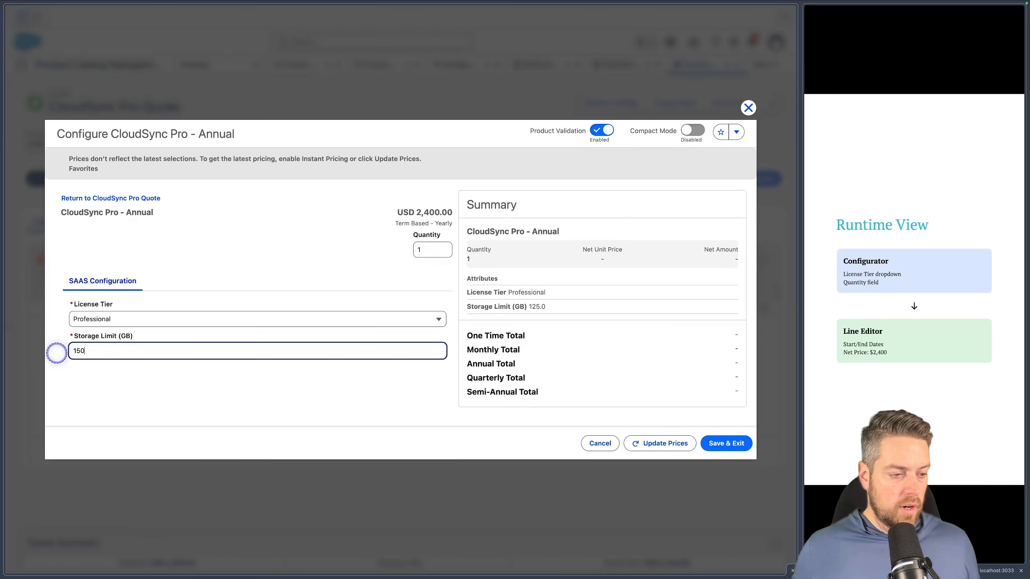
left_click(273, 365)
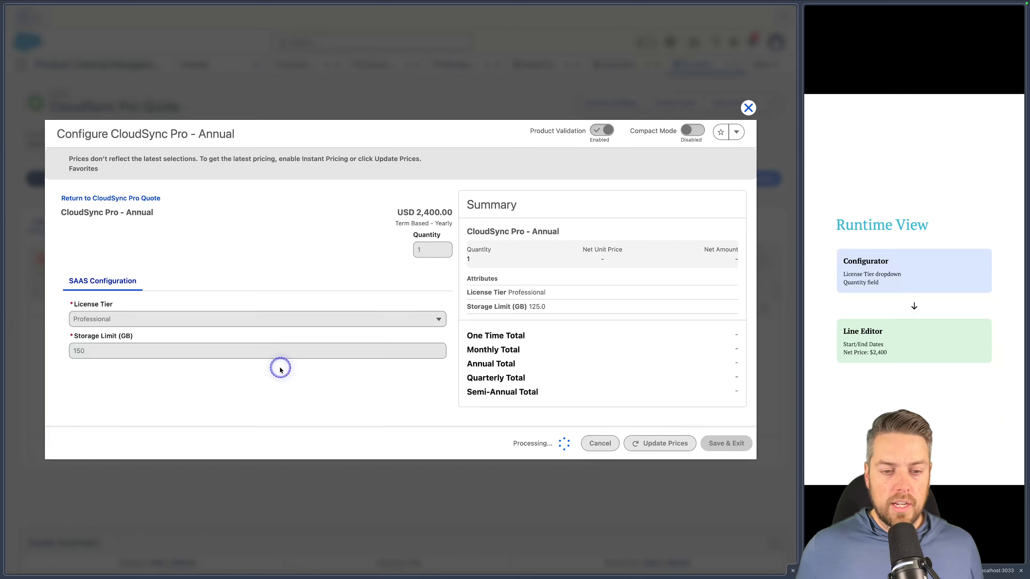
left_click(726, 443)
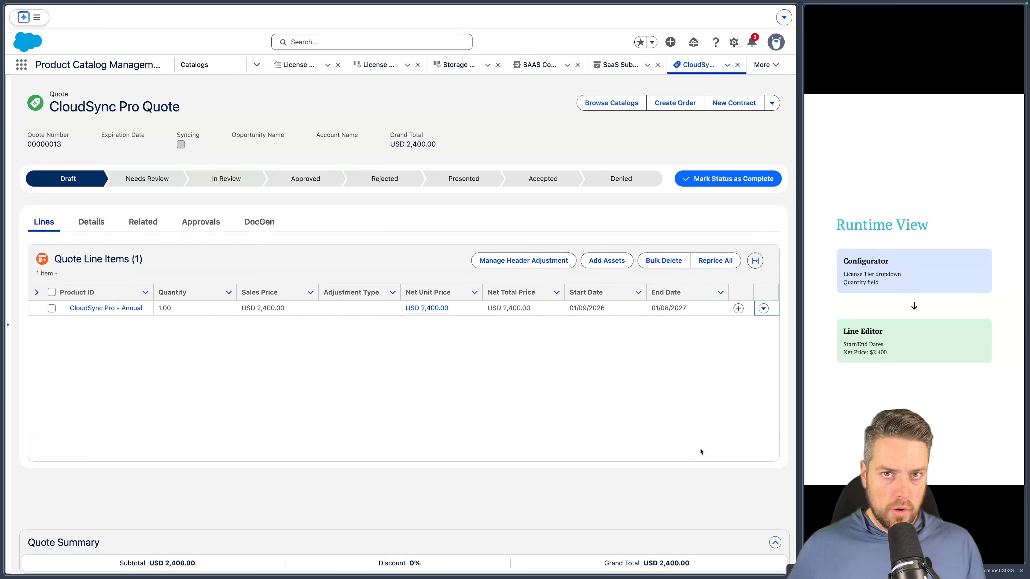
left_click(541, 183)
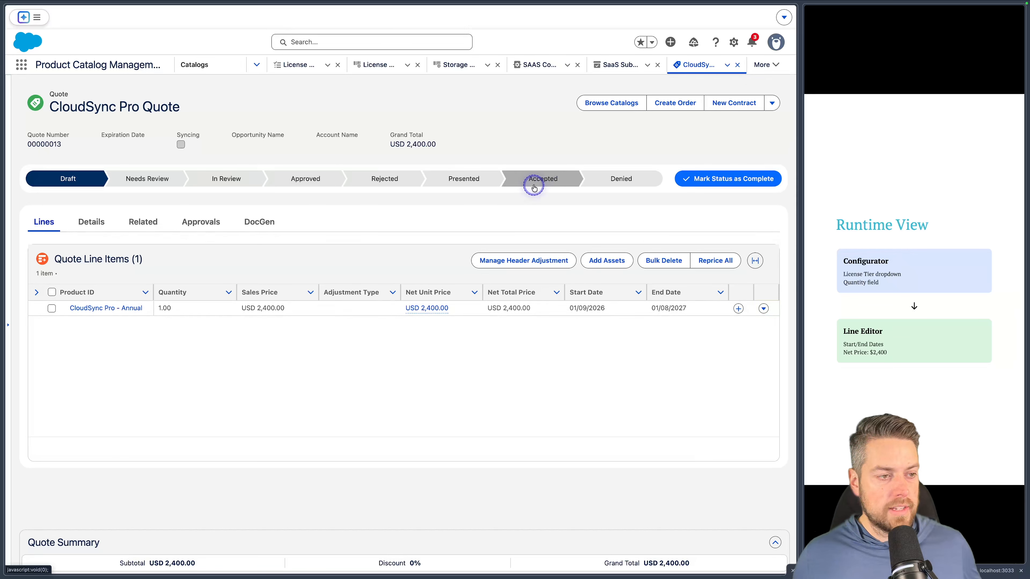
key("ctrl+Left")
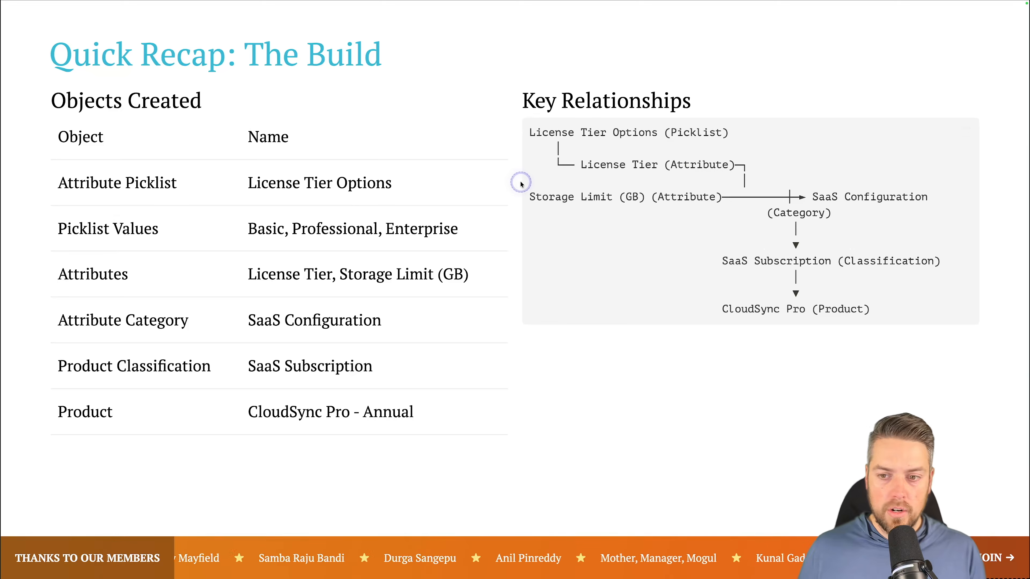
key("Right")
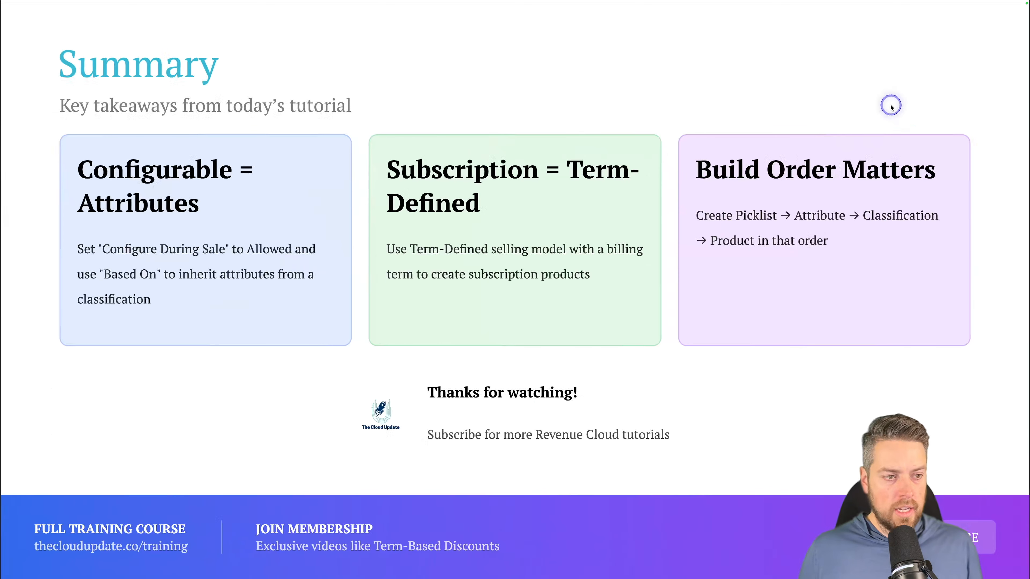